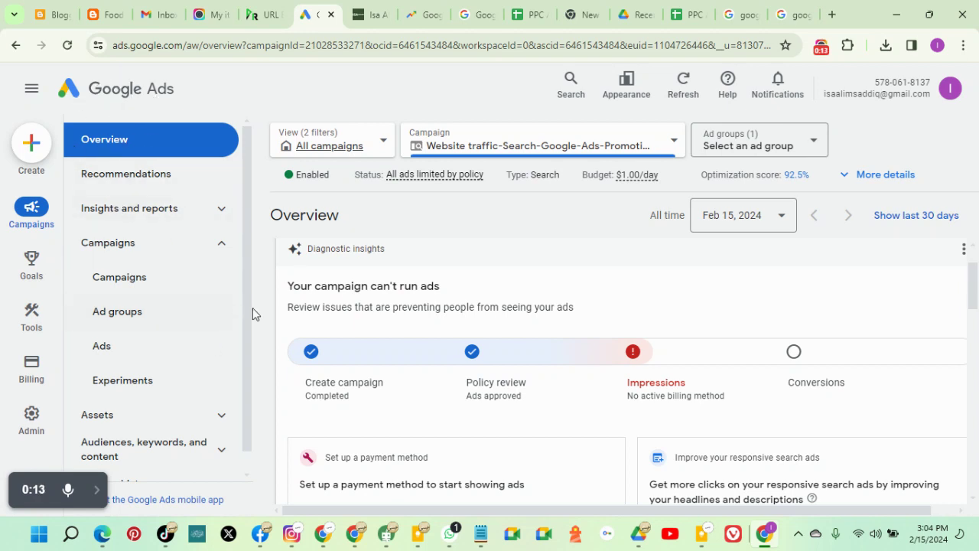
Start a new campaign with the App promotion objective and go to its campaign subtype options.
click(38, 153)
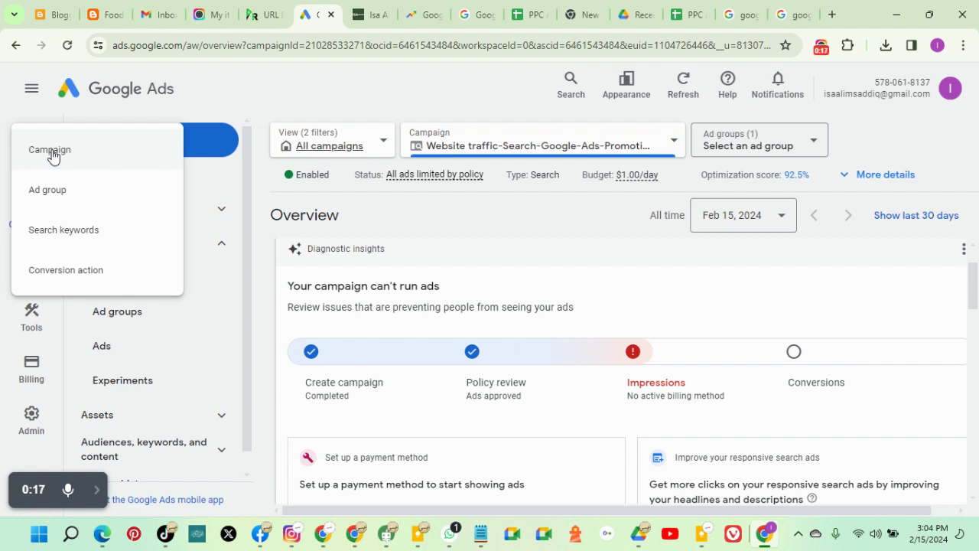
click(52, 153)
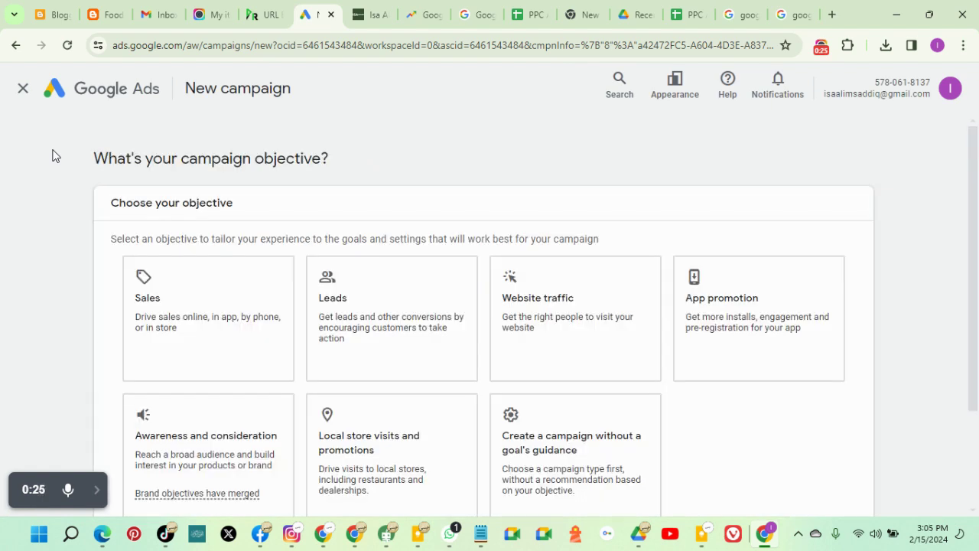
scroll(417, 405, down, 2)
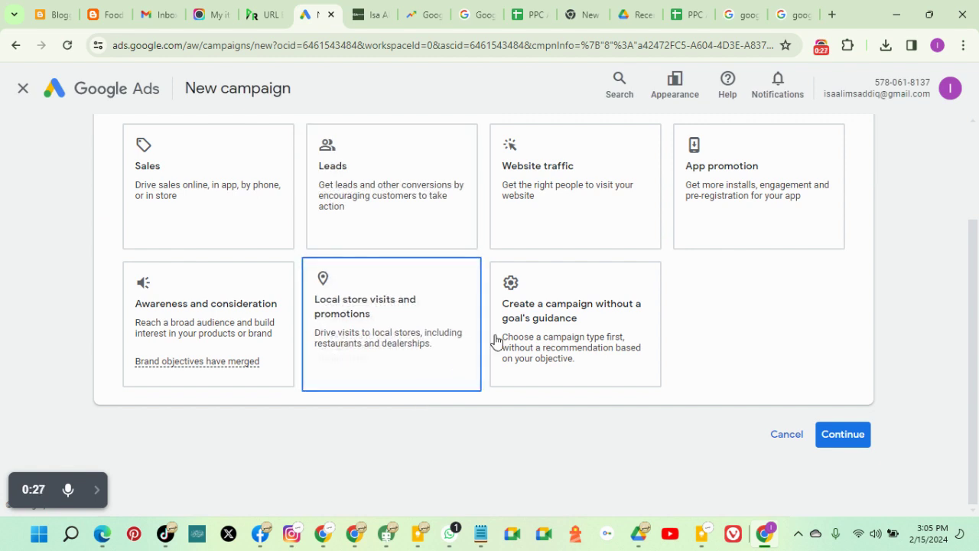
click(755, 211)
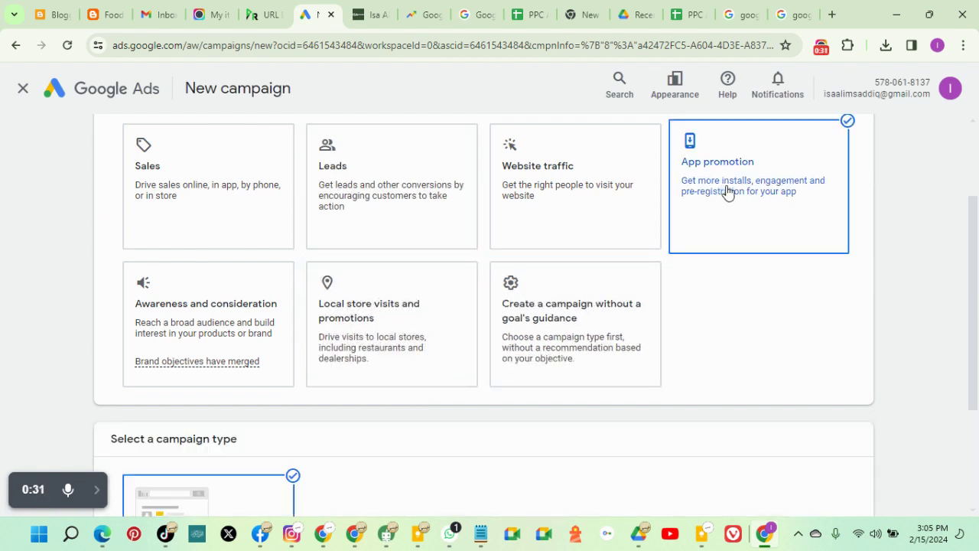
scroll(725, 192, down, 2)
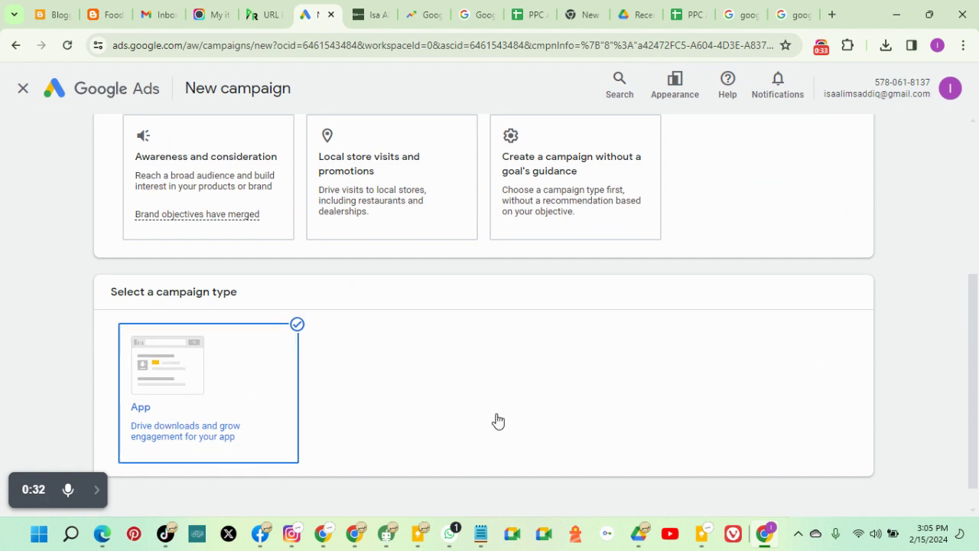
scroll(809, 471, down, 5)
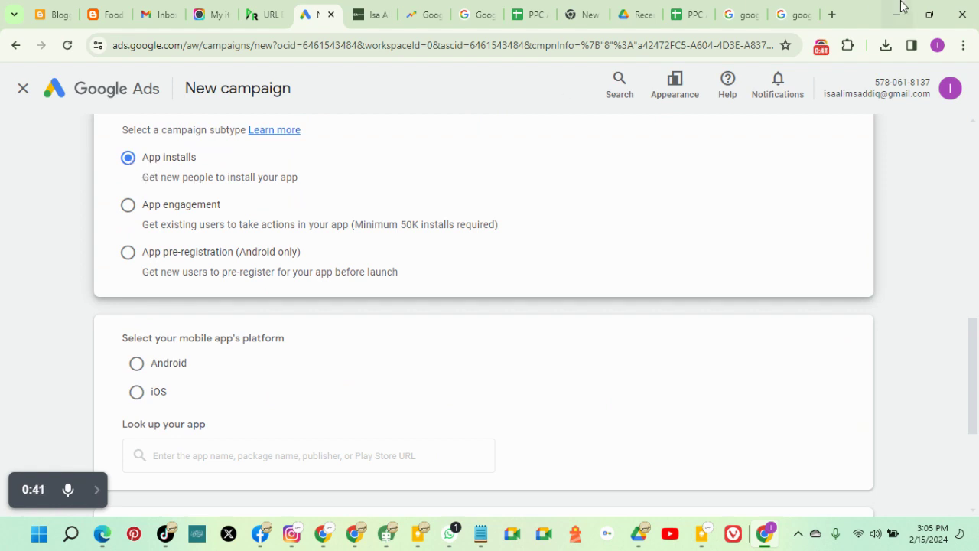
click(821, 46)
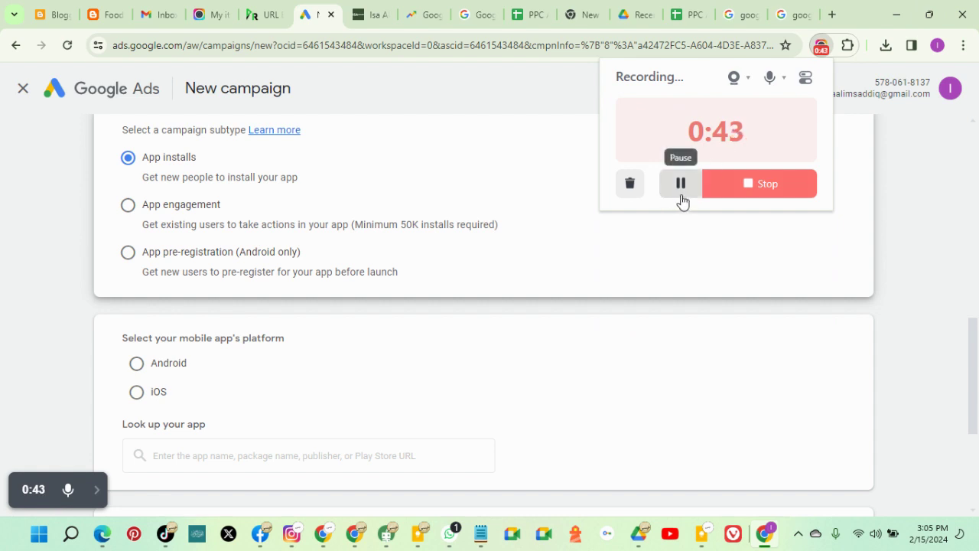
click(912, 232)
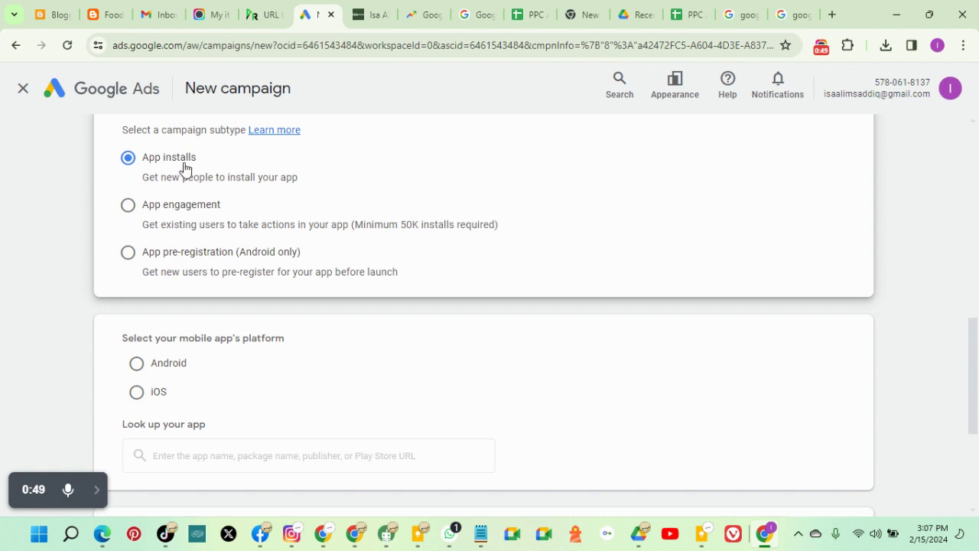
Set the mobile app's platform to Android.
scroll(177, 348, down, 1)
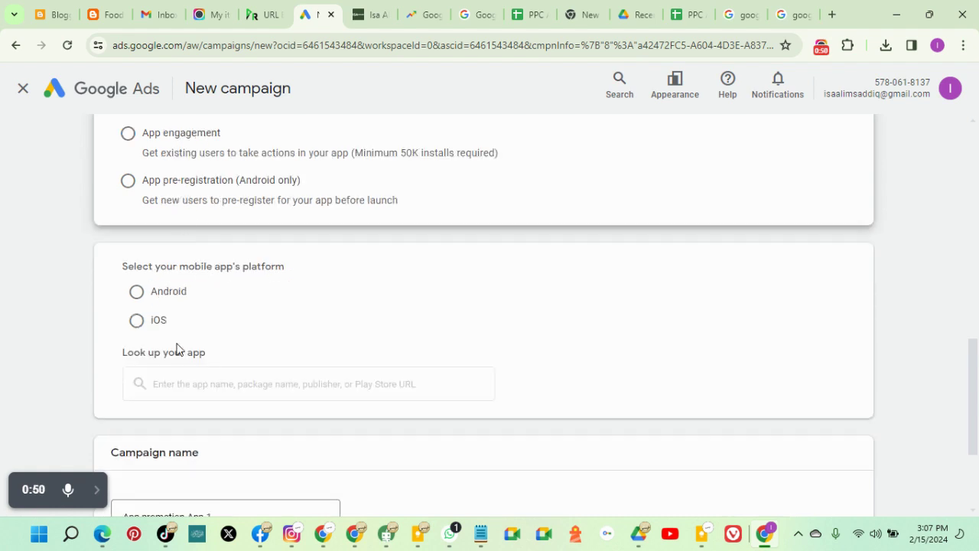
click(136, 294)
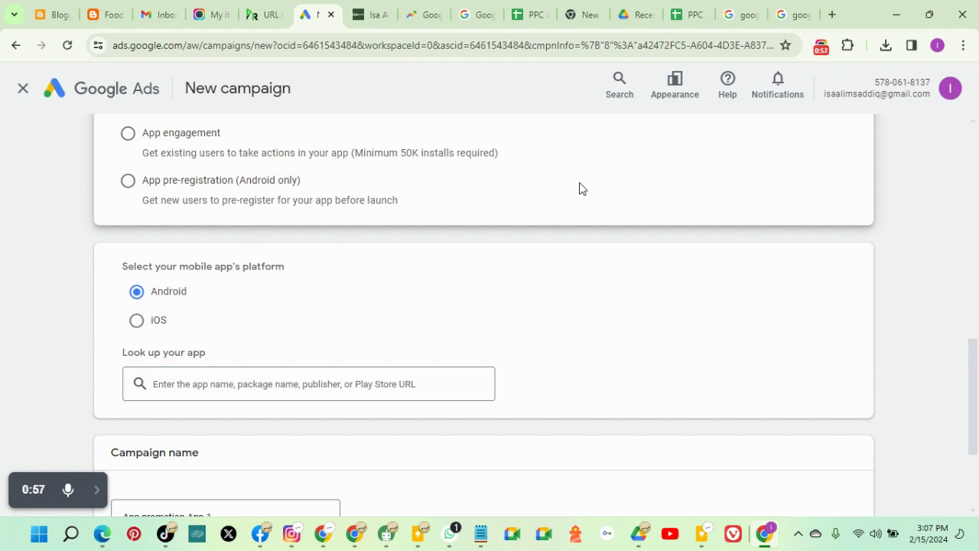
click(822, 47)
click(680, 183)
click(680, 183)
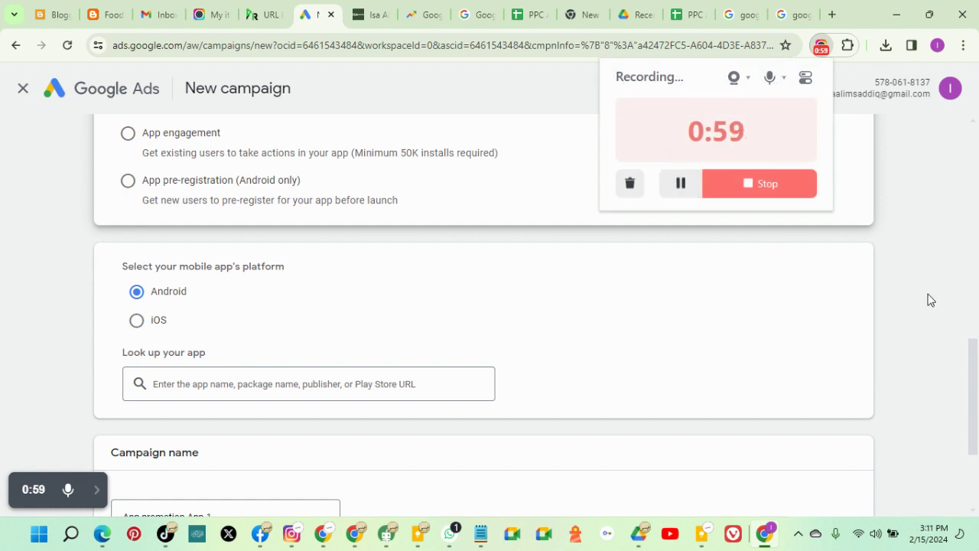
click(929, 300)
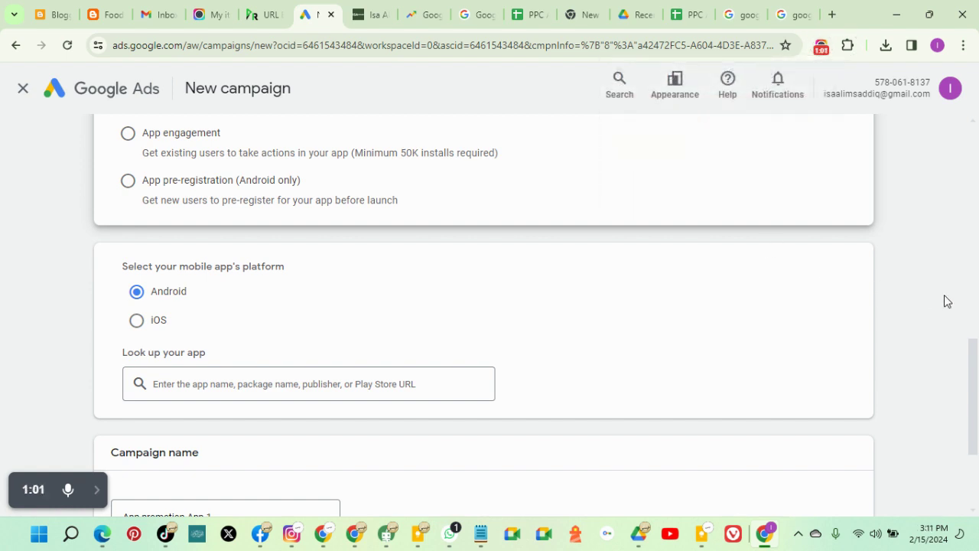
Look up "Rajab" among the Android apps for the campaign and examine the results down to the end of the list.
scroll(945, 300, down, 1)
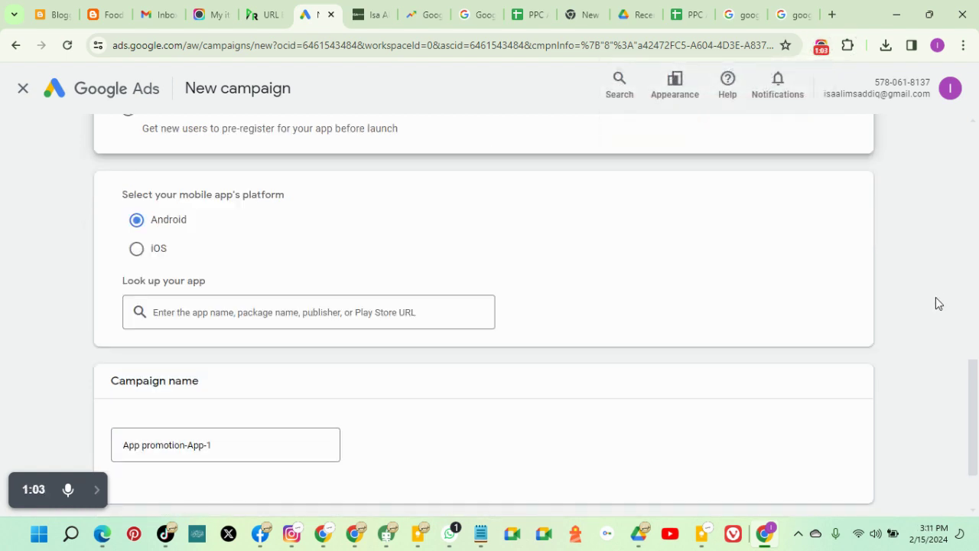
click(328, 314)
text(Rajab)
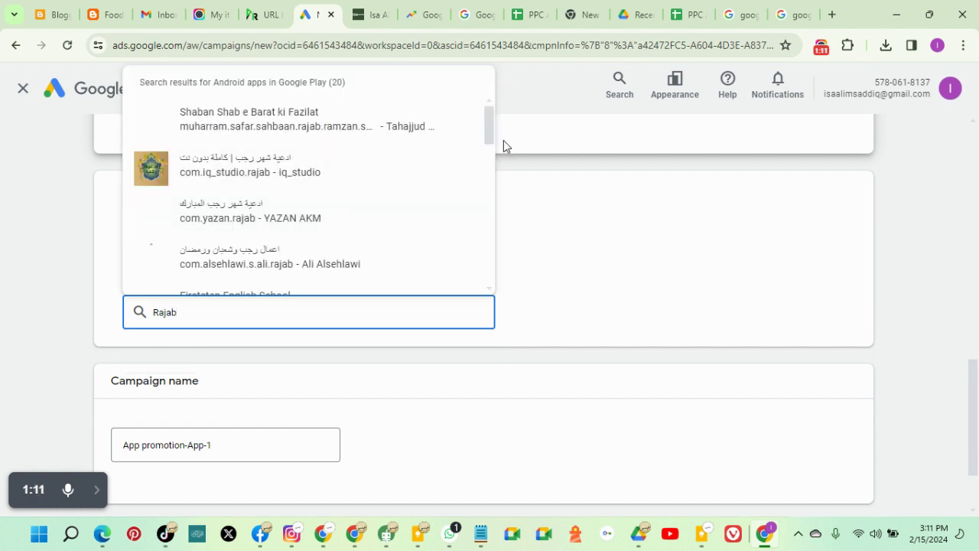
drag(490, 115, 462, 286)
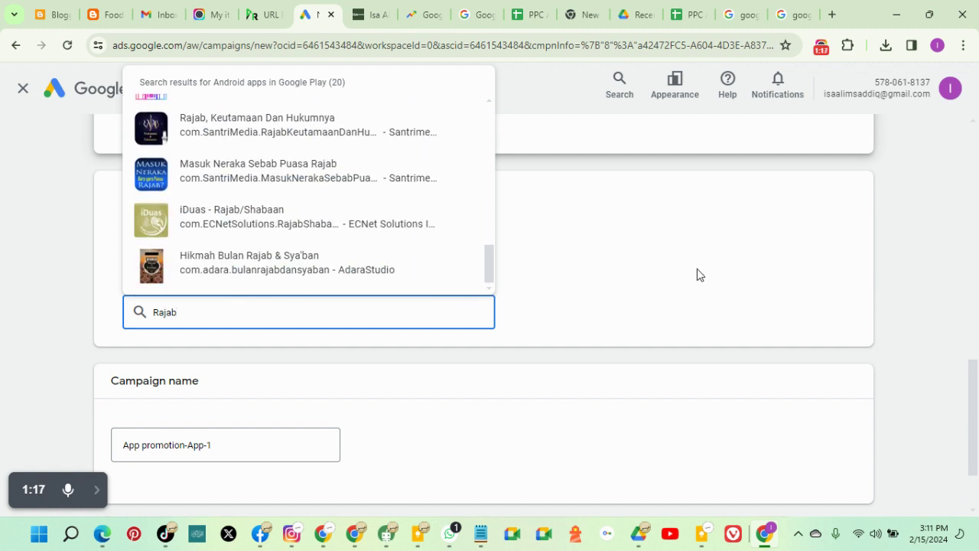
Switch to the open Google search page and search for "play store" instead of "google adwords".
click(790, 15)
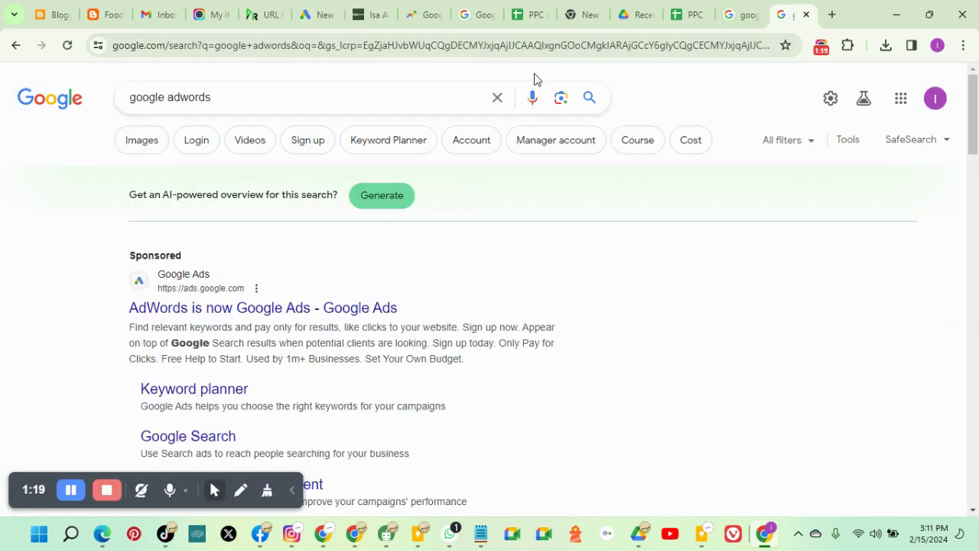
drag(336, 102, 107, 102)
text(play)
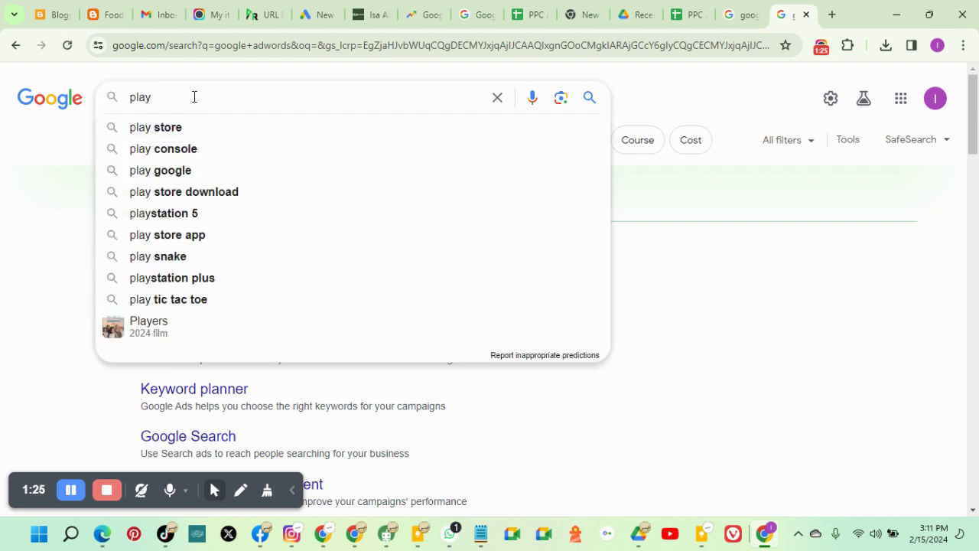
key(BackSpace)
key(BackSpace)
key(BackSpace)
key(BackSpace)
key(BackSpace)
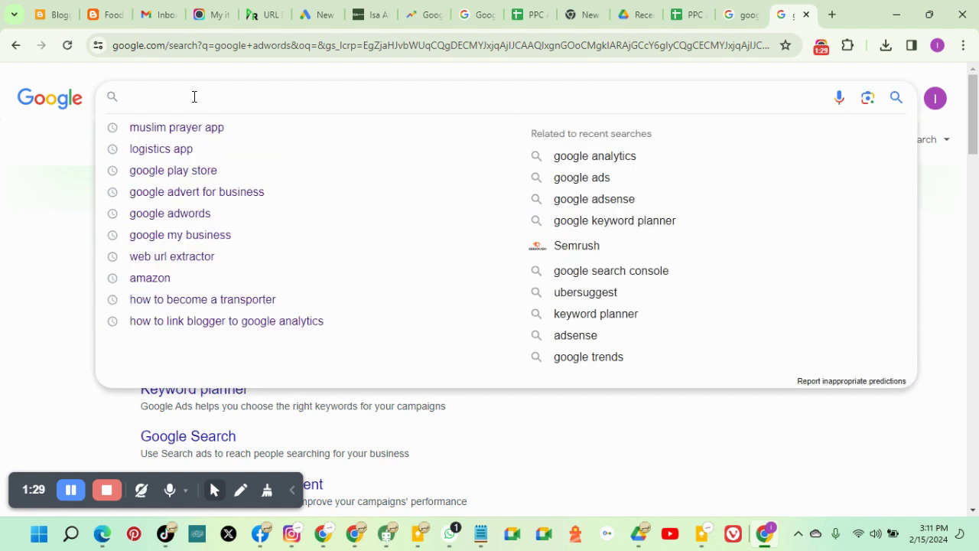
text(pla)
click(188, 127)
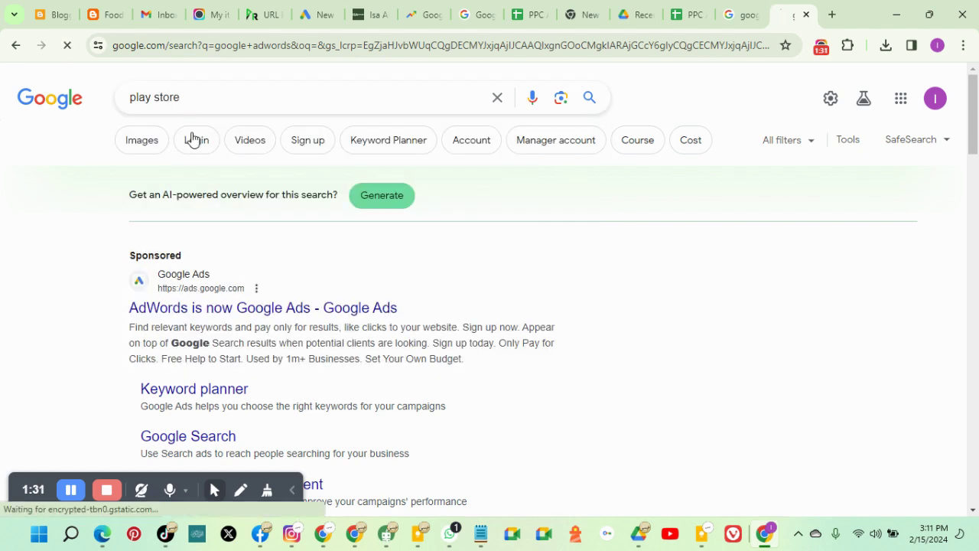
Open the "Android Apps on Google Play" search result in a new tab.
scroll(255, 297, down, 5)
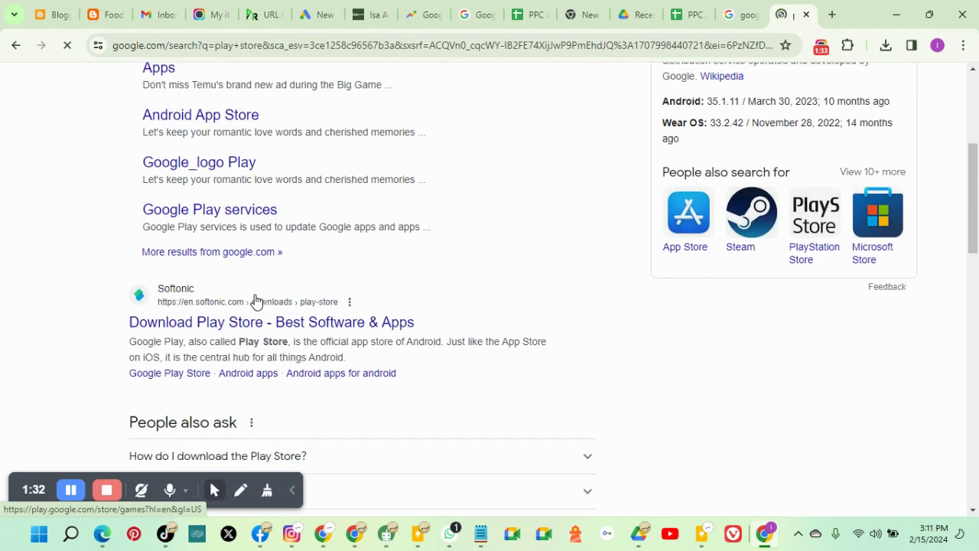
scroll(280, 240, up, 3)
scroll(183, 192, up, 2)
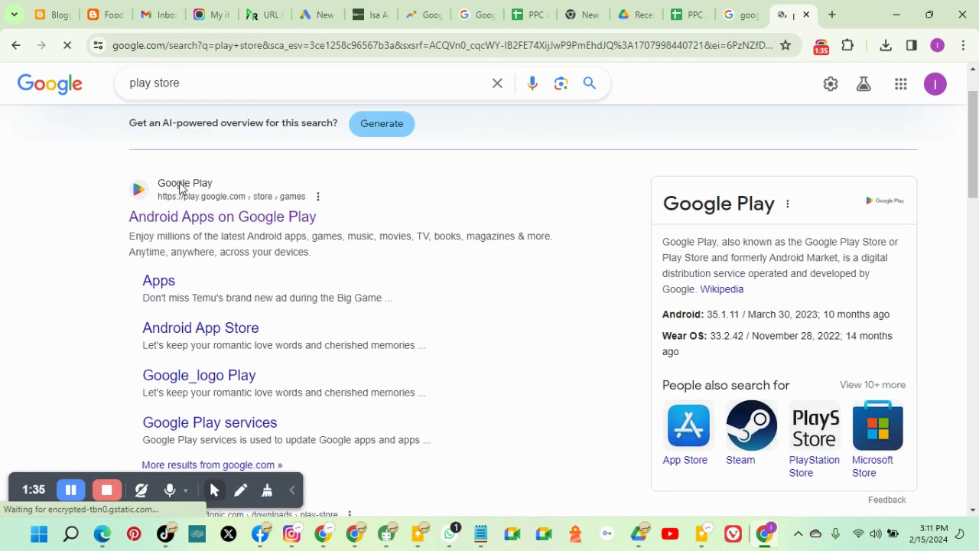
right_click(214, 219)
click(247, 227)
Look through the remaining search results for "play store".
scroll(362, 253, down, 1)
scroll(361, 253, down, 10)
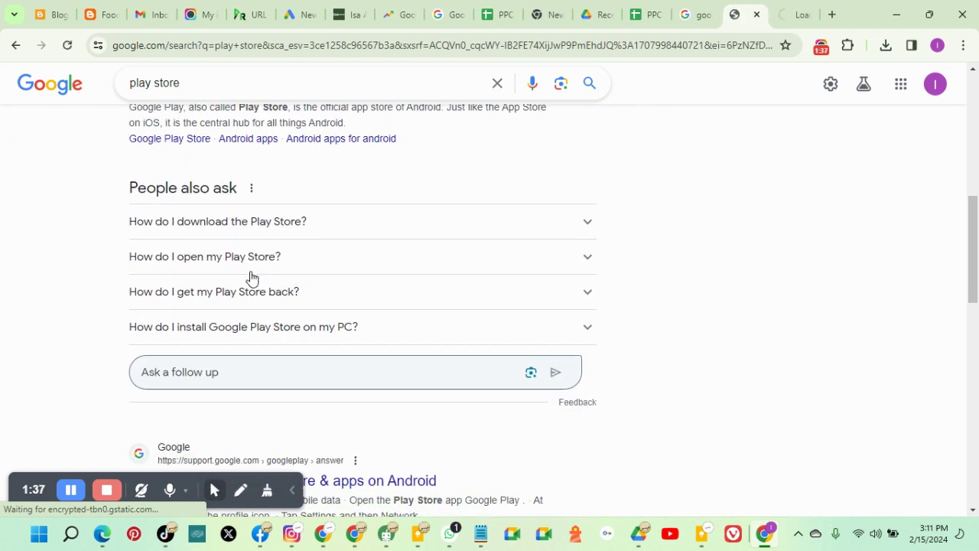
scroll(194, 310, down, 1)
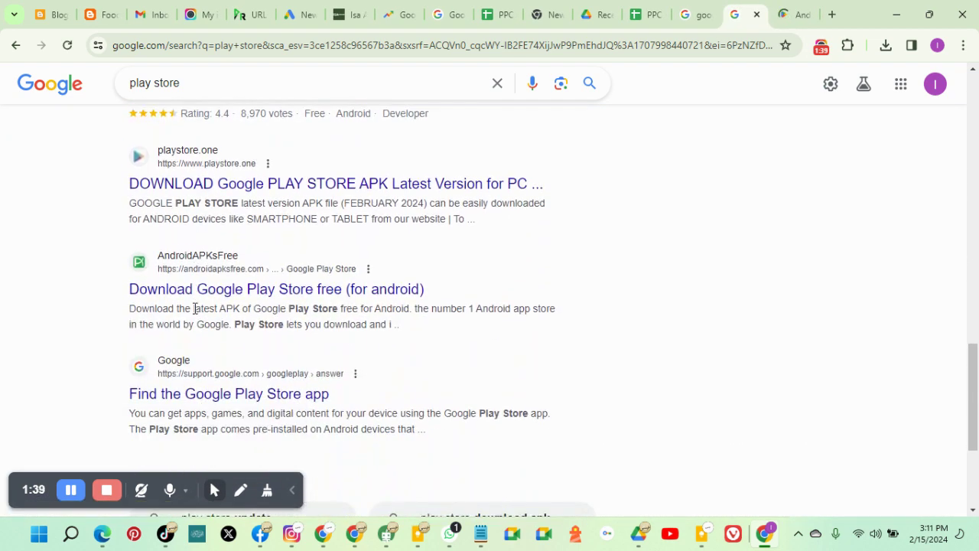
scroll(199, 262, down, 1)
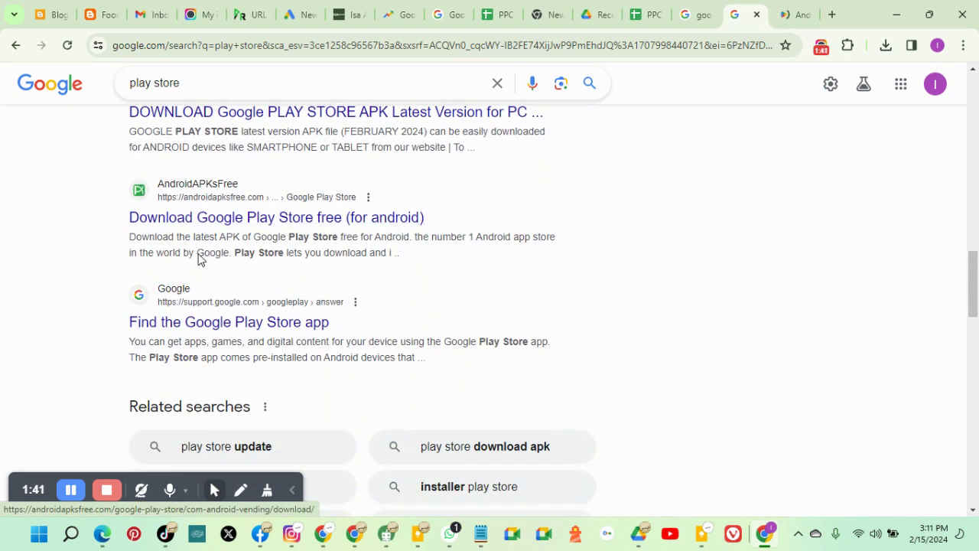
scroll(199, 253, up, 1)
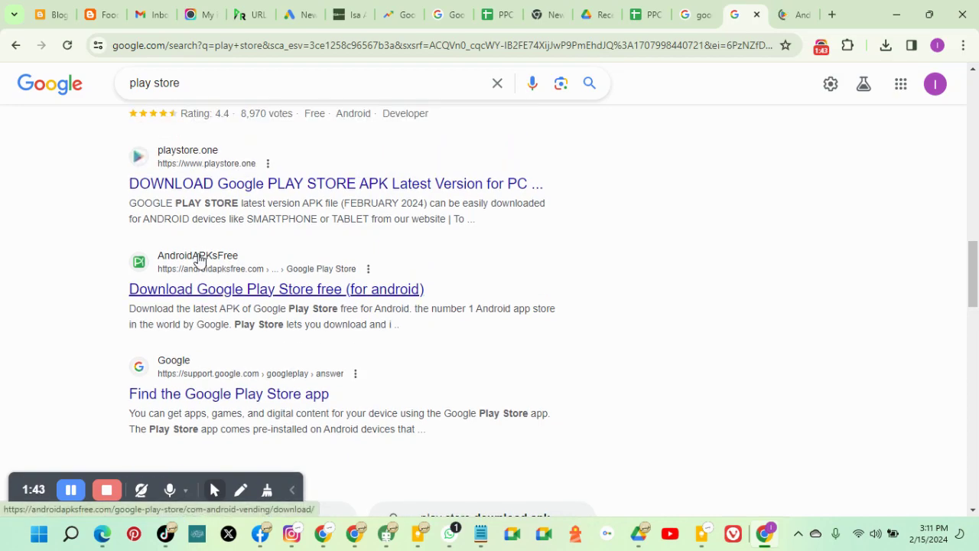
scroll(201, 257, down, 4)
scroll(199, 257, down, 7)
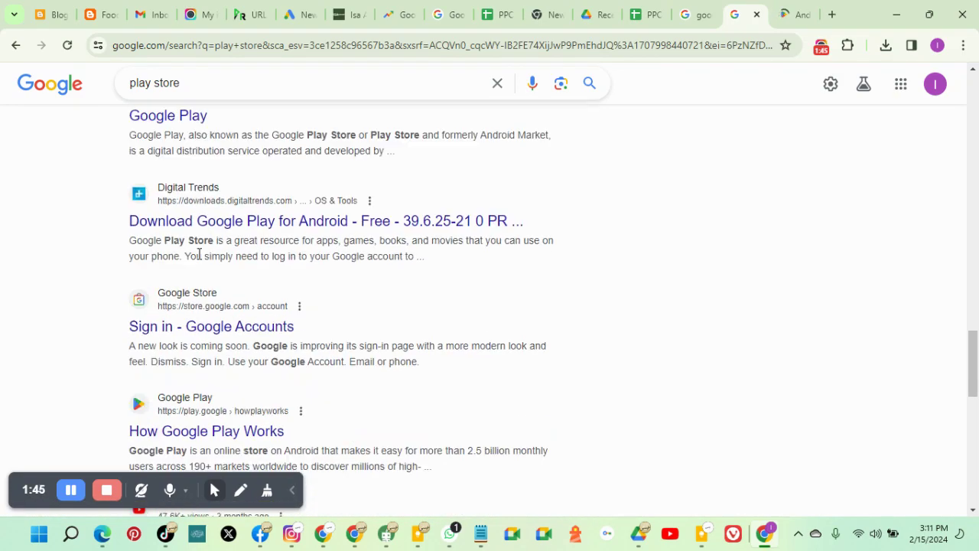
scroll(198, 238, up, 12)
scroll(198, 223, up, 5)
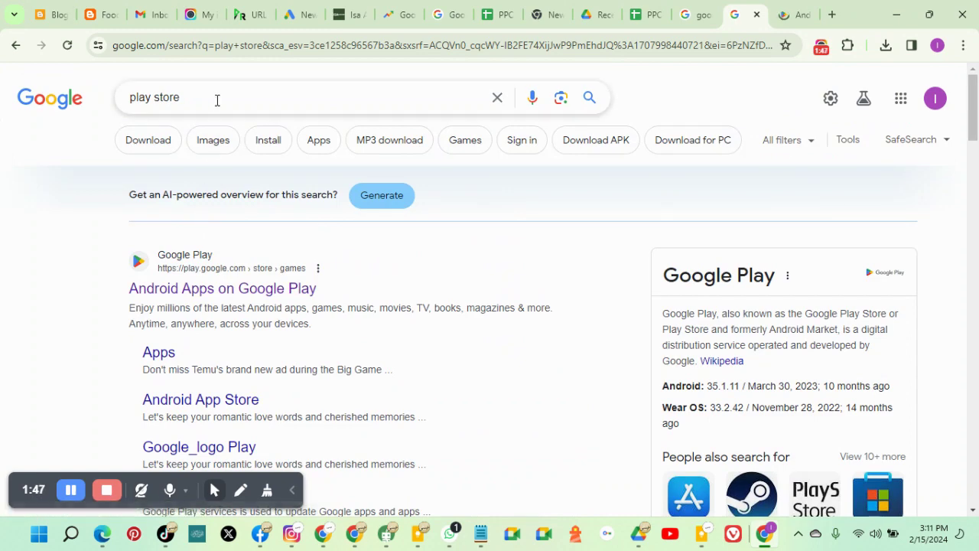
Search Google for "app store" and open Apple's App Store result in a new tab.
drag(179, 98, 99, 104)
text(ap)
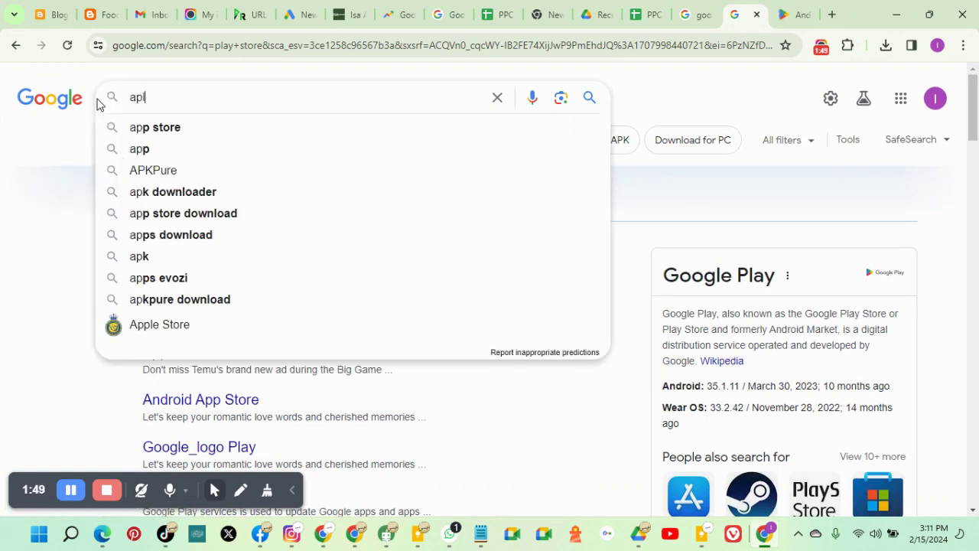
click(175, 127)
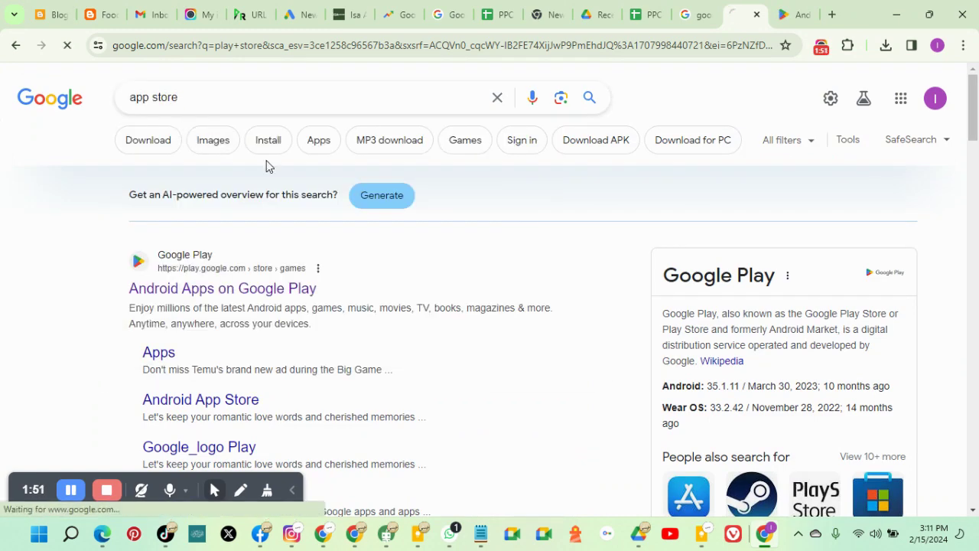
right_click(174, 357)
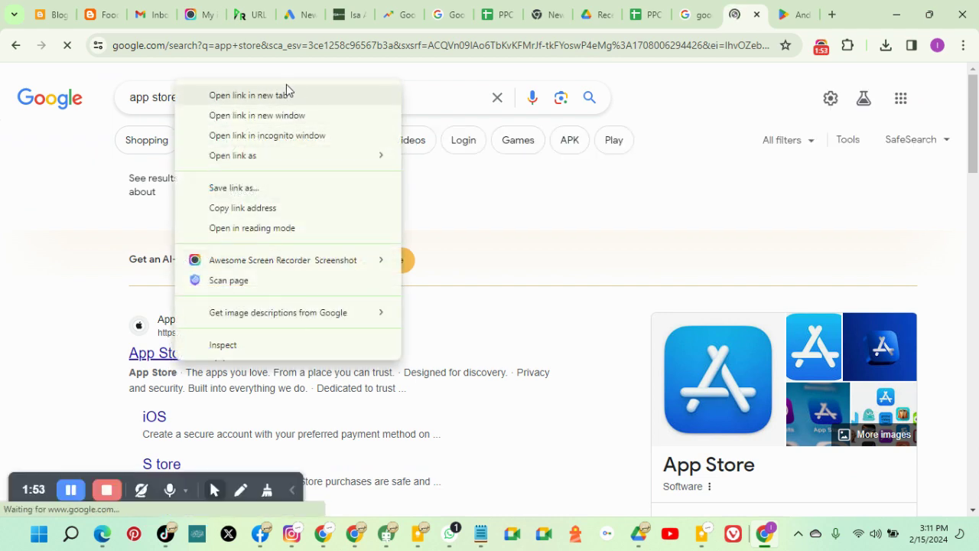
click(273, 96)
Switch to the open Google Play page and search the store for "rajab".
click(746, 15)
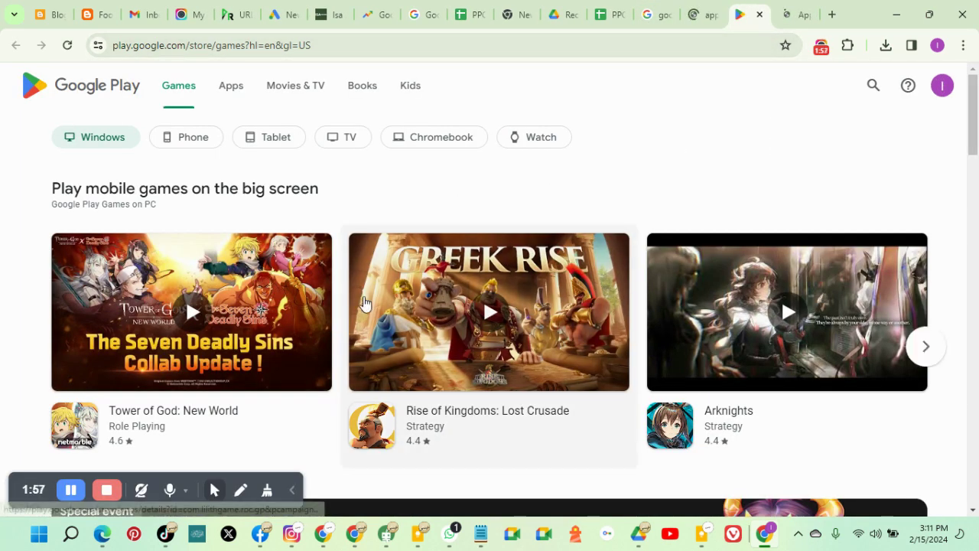
scroll(573, 372, down, 2)
scroll(537, 396, down, 7)
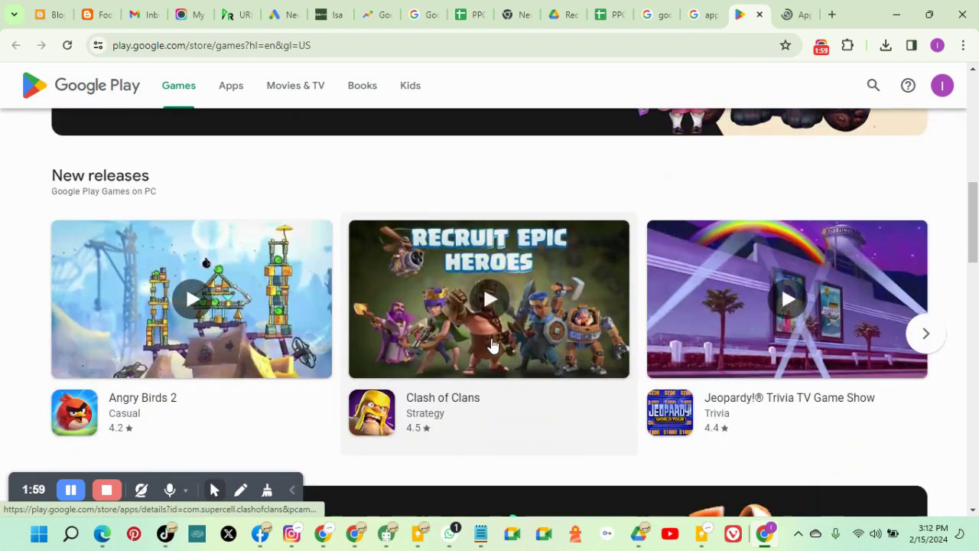
scroll(321, 260, up, 9)
click(868, 86)
text(ra)
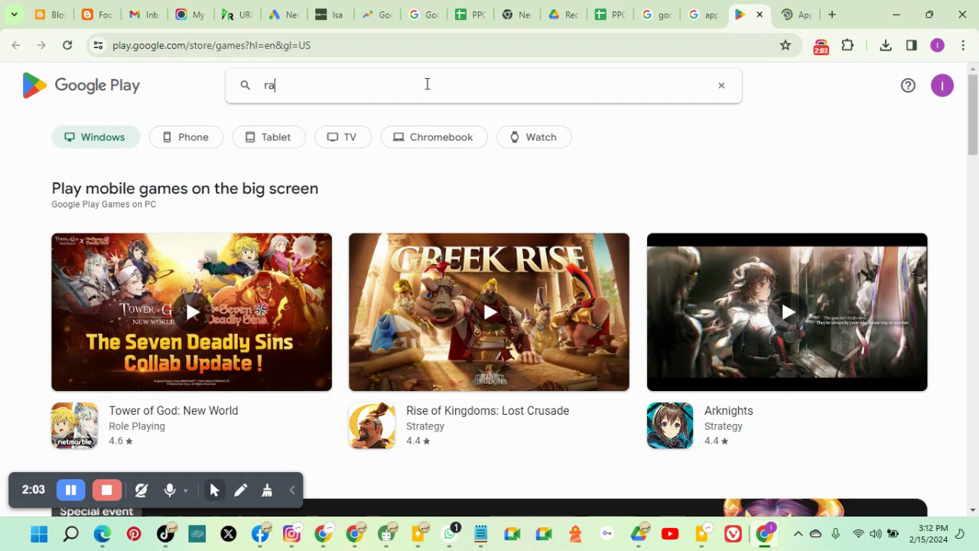
key(Return)
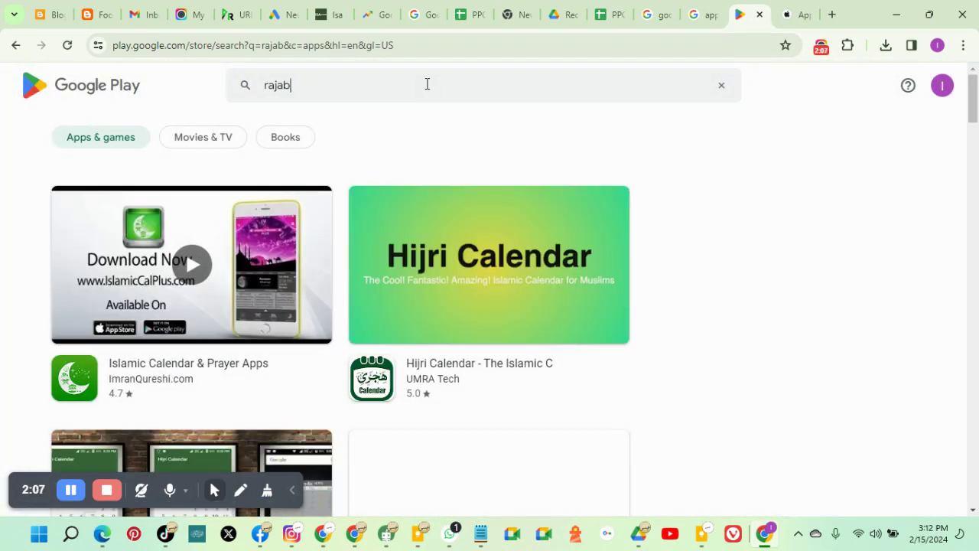
Extend the Google Play search to "rajab.com.ng" and look through the app results.
click(427, 84)
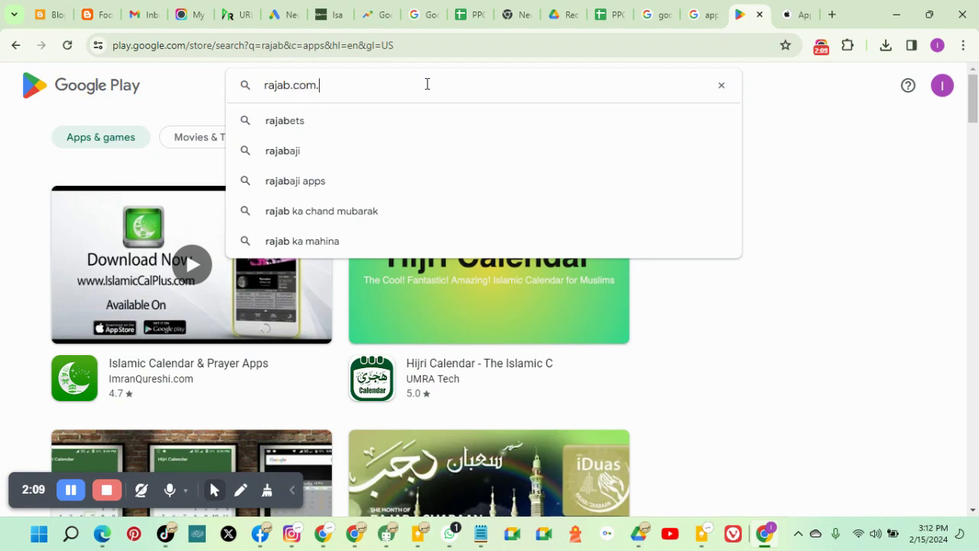
text(.com.ng)
key(Return)
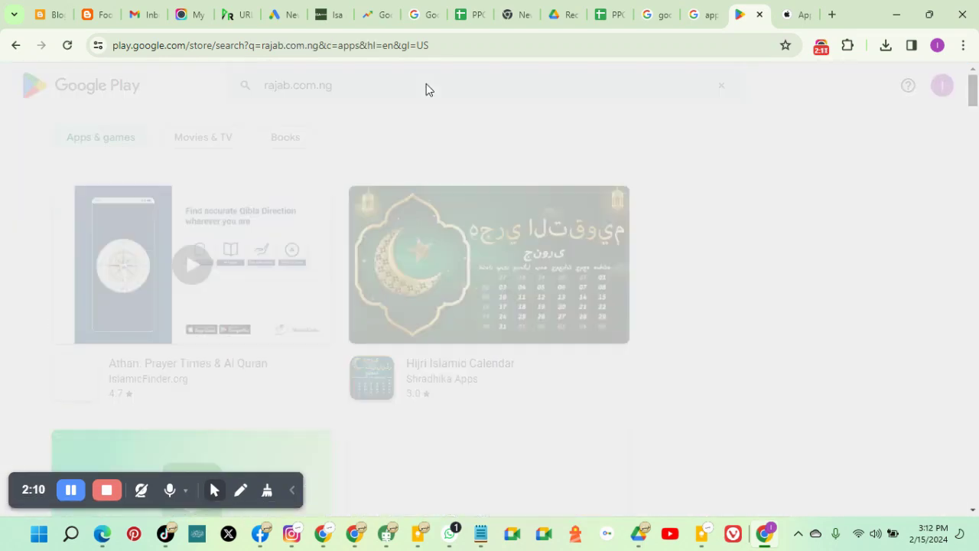
scroll(375, 215, down, 15)
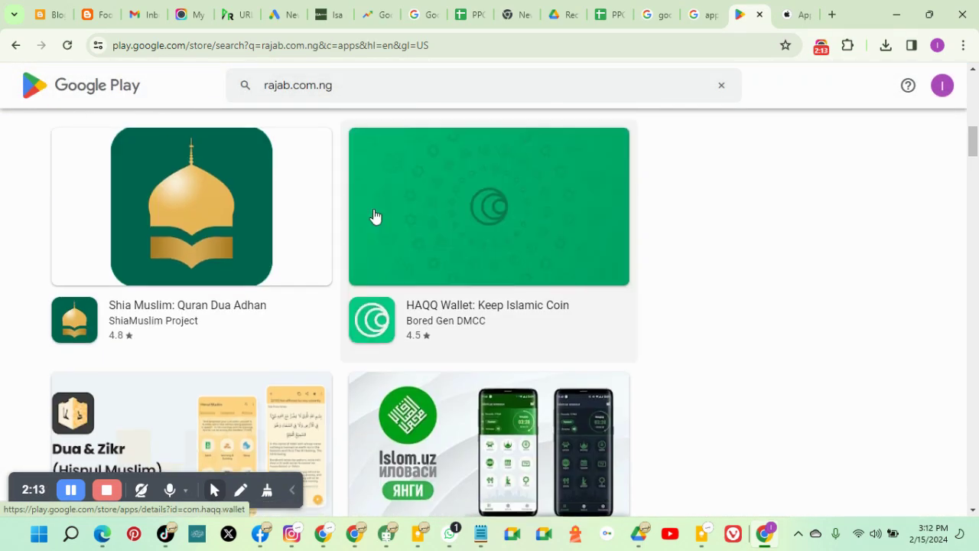
scroll(374, 215, down, 20)
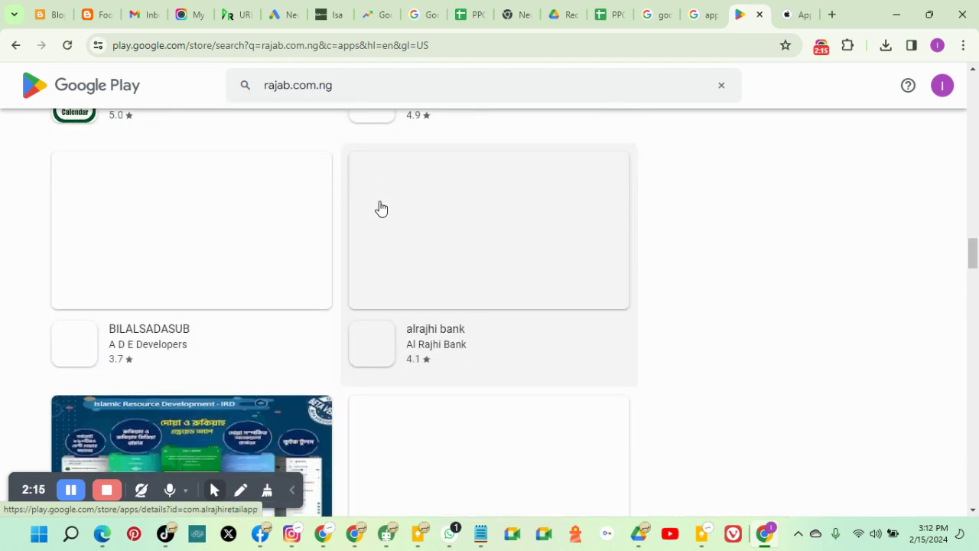
scroll(381, 209, down, 10)
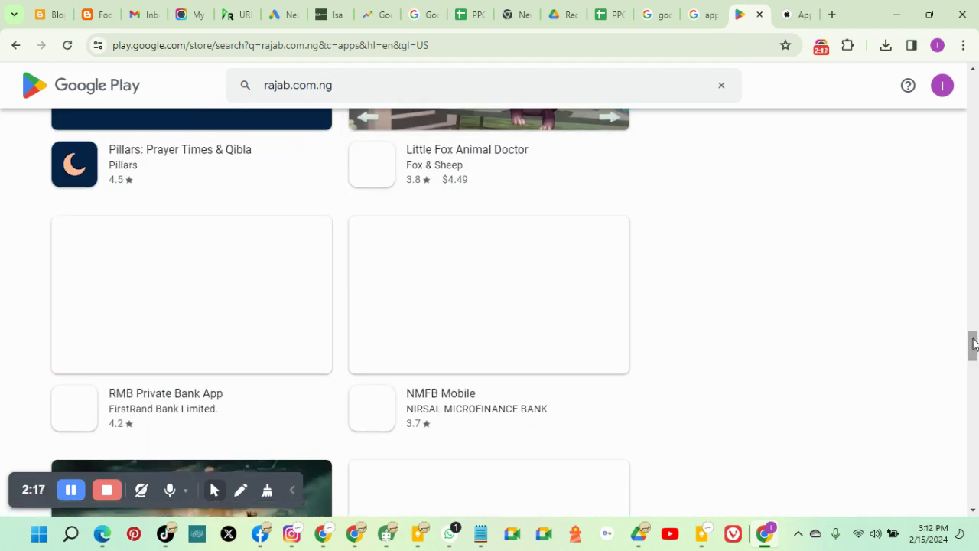
drag(973, 344, 430, 69)
Change the Google Play search to "rajab ecommerce" and look through the listed apps.
drag(340, 91, 295, 91)
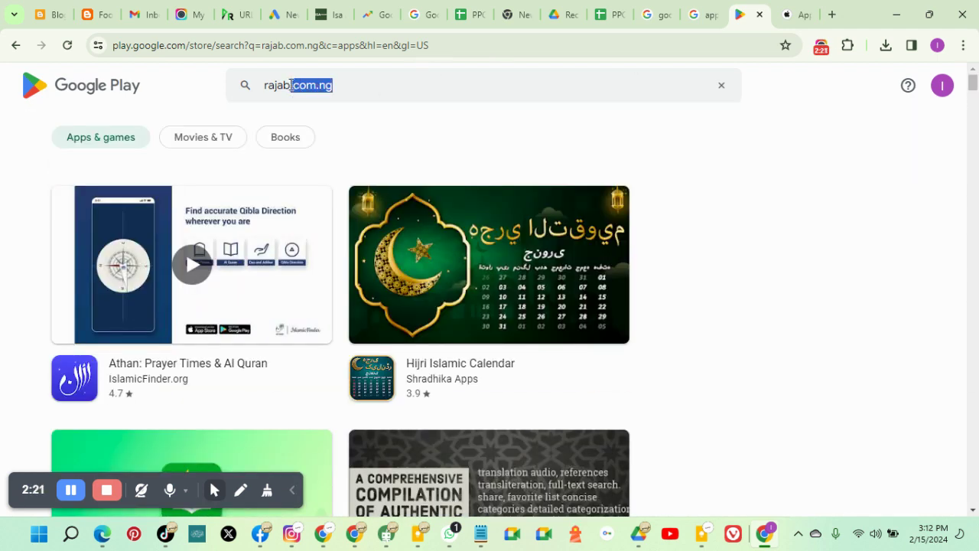
key(BackSpace)
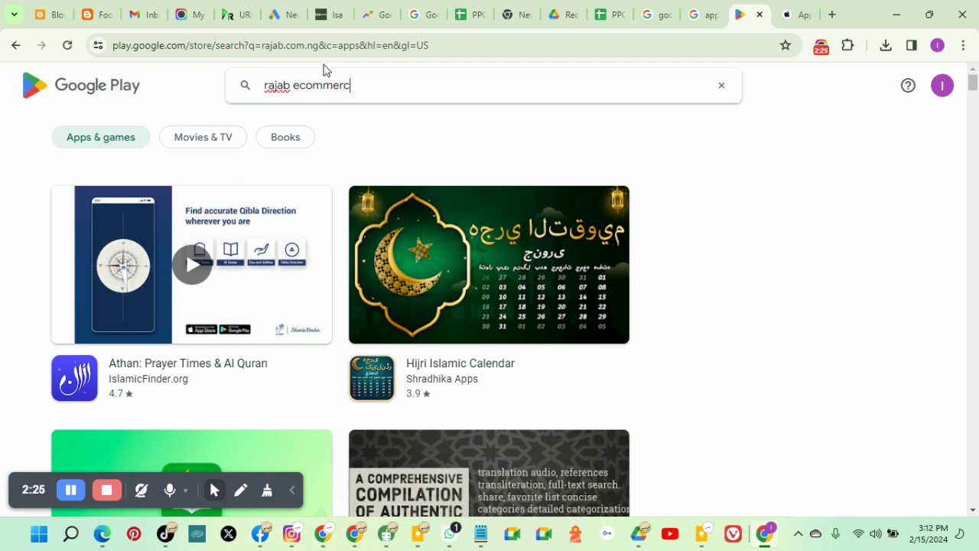
key(Return)
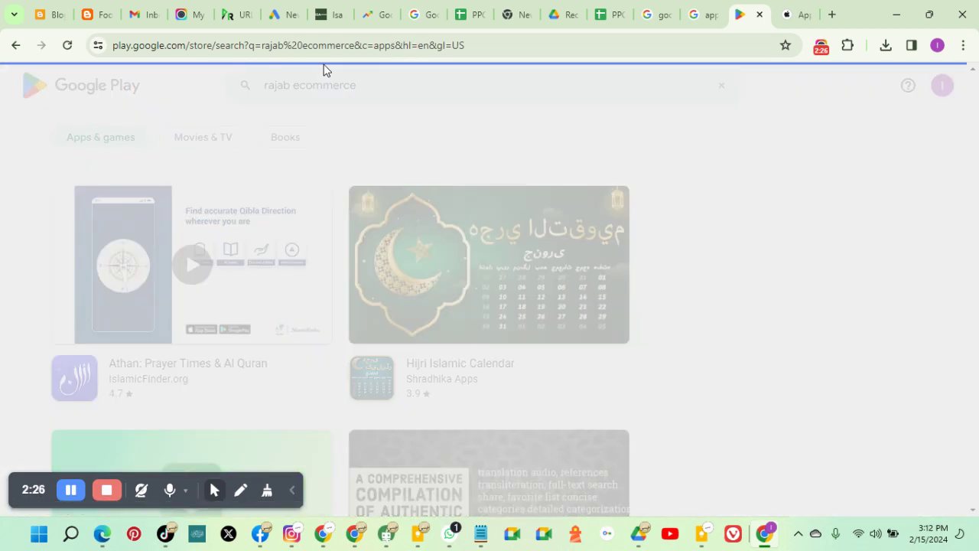
scroll(601, 225, down, 12)
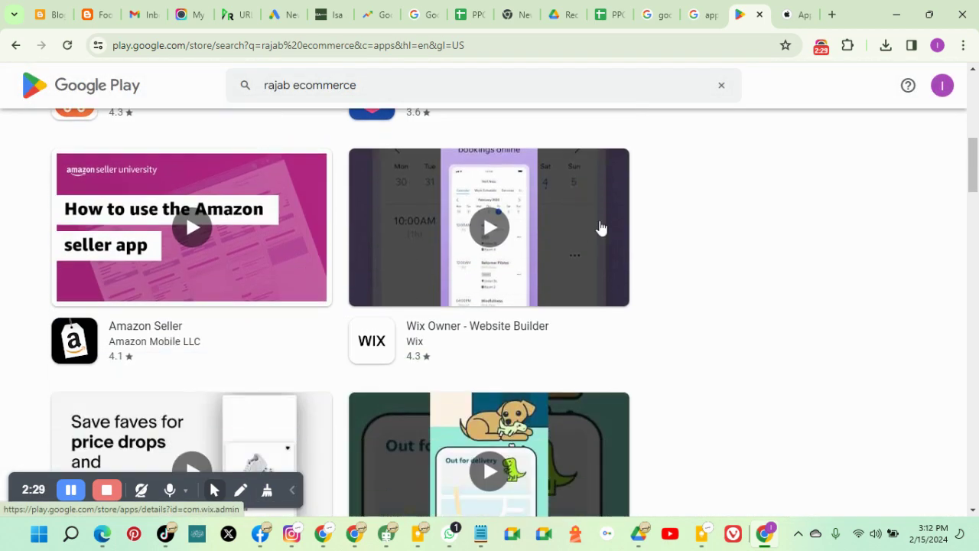
scroll(602, 225, down, 14)
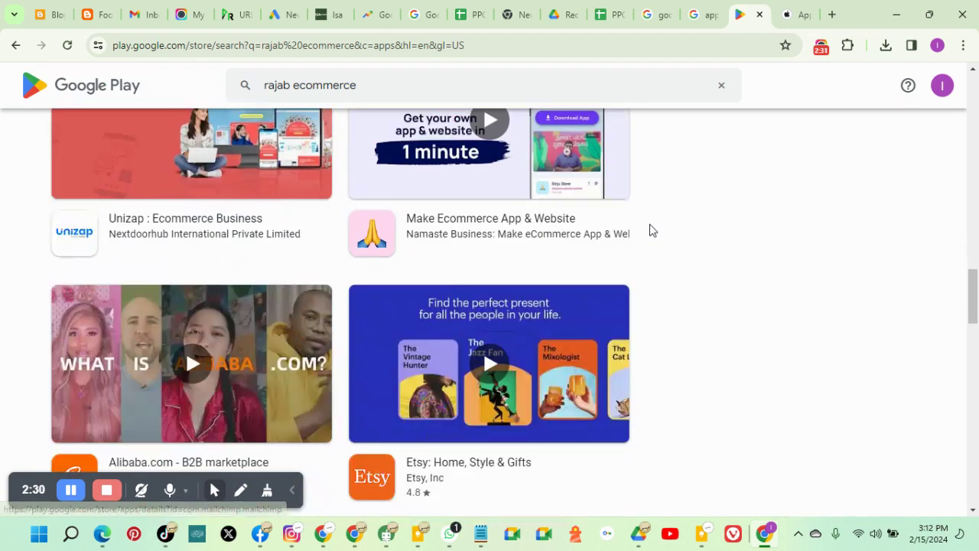
scroll(131, 219, down, 5)
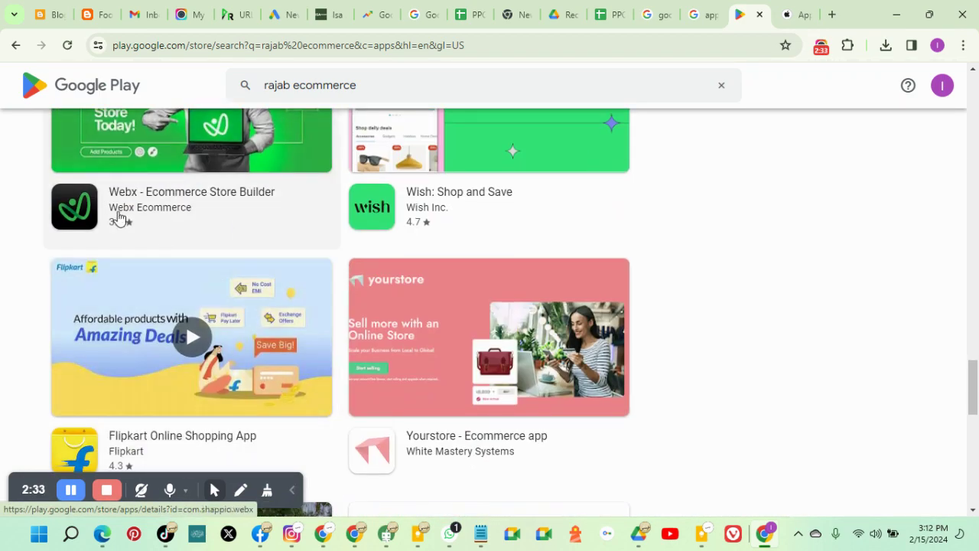
Open the "Yourstore - Ecommerce app" listing and copy "Yourstore" from its title.
click(512, 326)
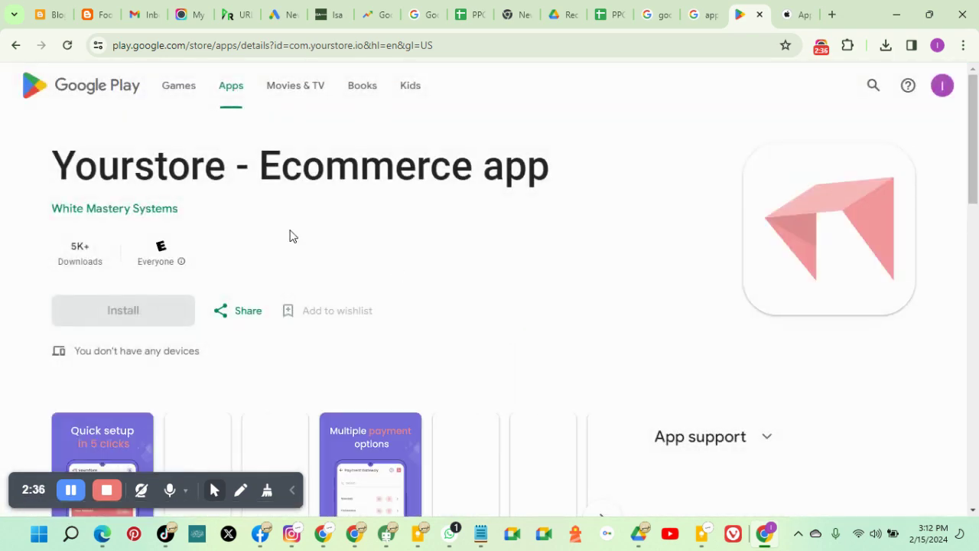
drag(227, 173, 47, 170)
right_click(95, 162)
click(171, 177)
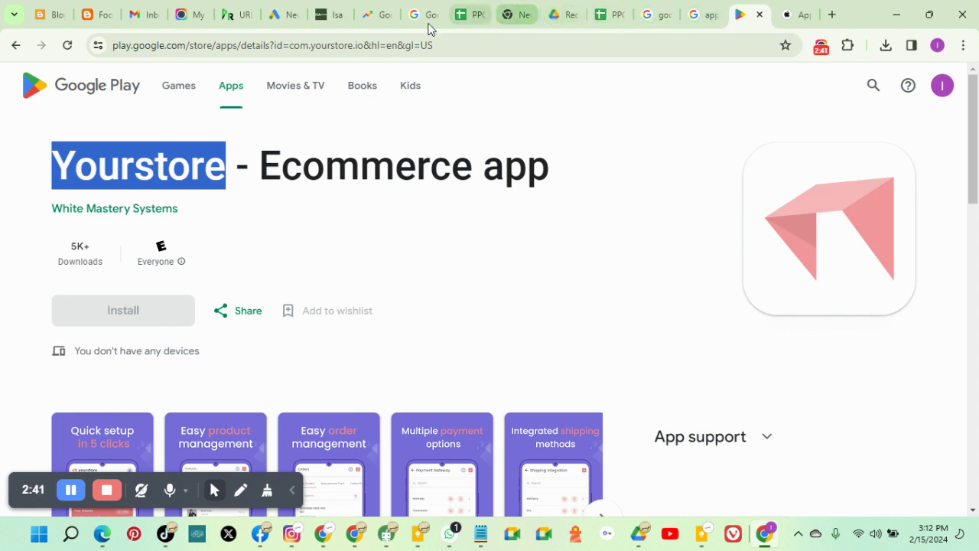
Look up "Yourstore" in the Google Ads campaign to select "Yourstore - Ecommerce app", and remove that app selection again.
click(279, 15)
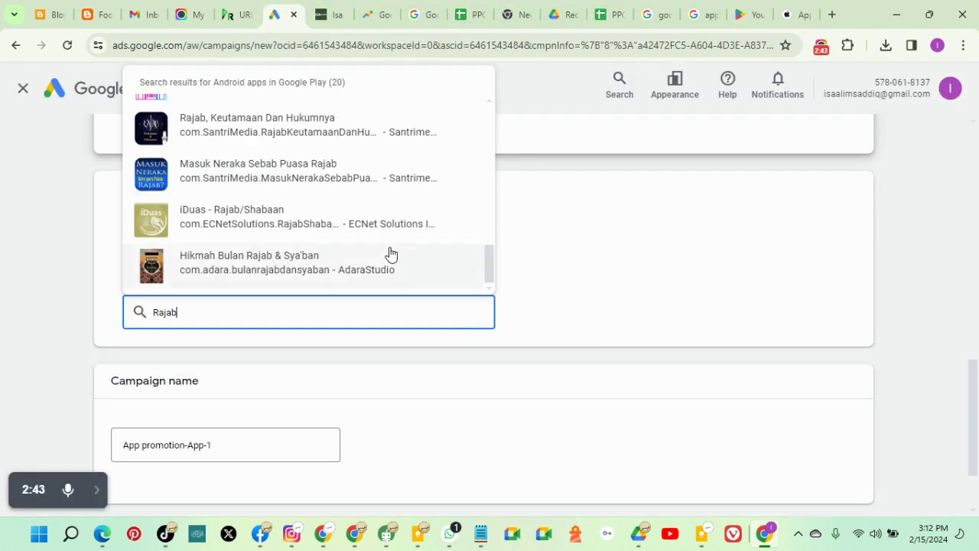
click(157, 313)
key(ctrl+v)
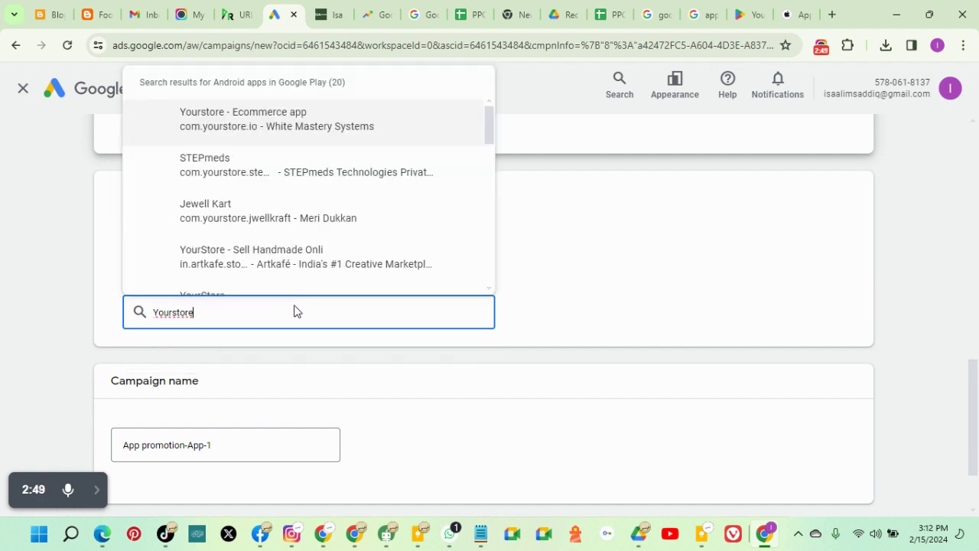
click(265, 128)
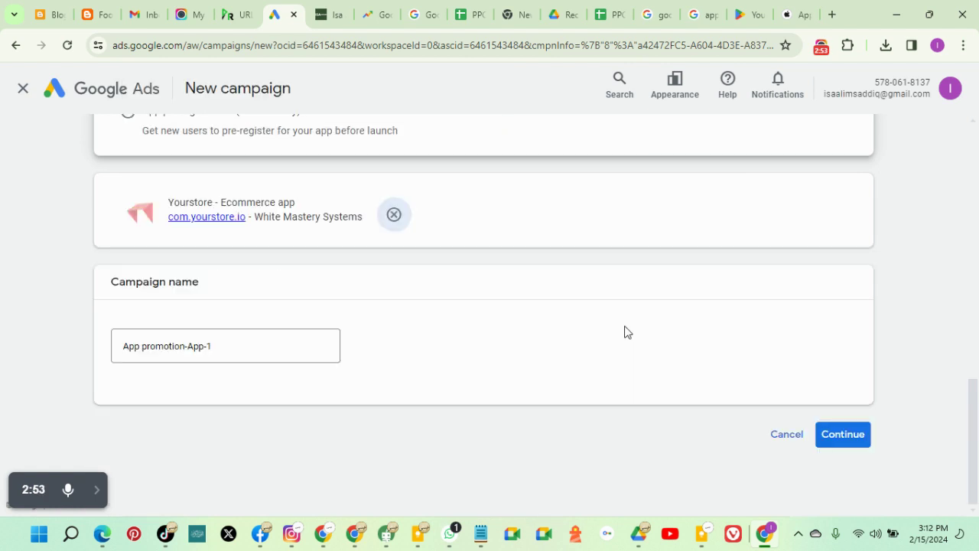
click(392, 219)
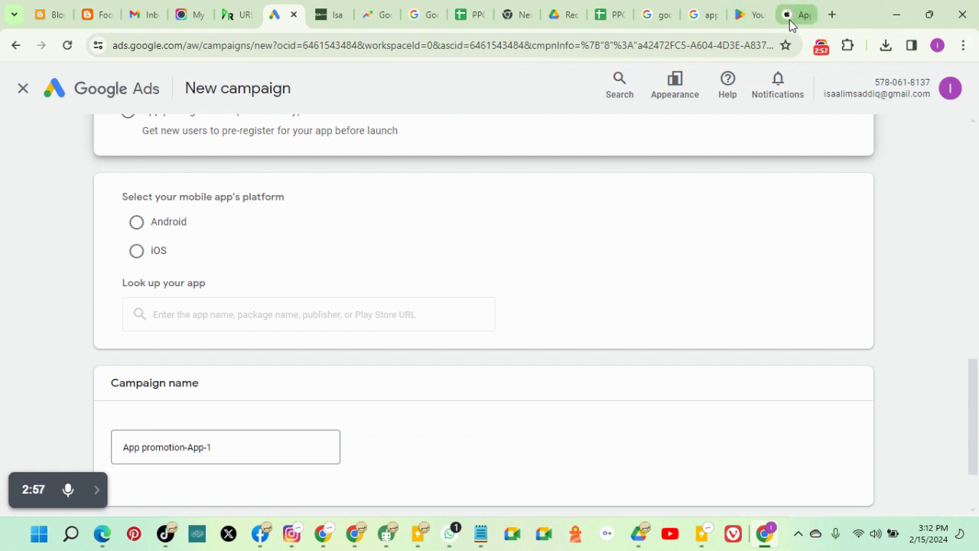
Switch to Apple's App Store page and search the site for "money".
click(752, 15)
click(790, 12)
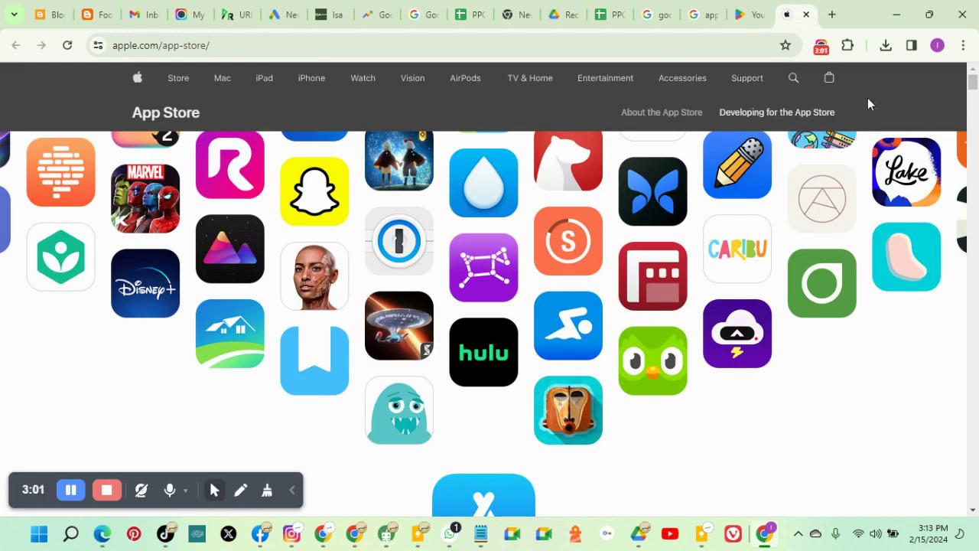
click(796, 81)
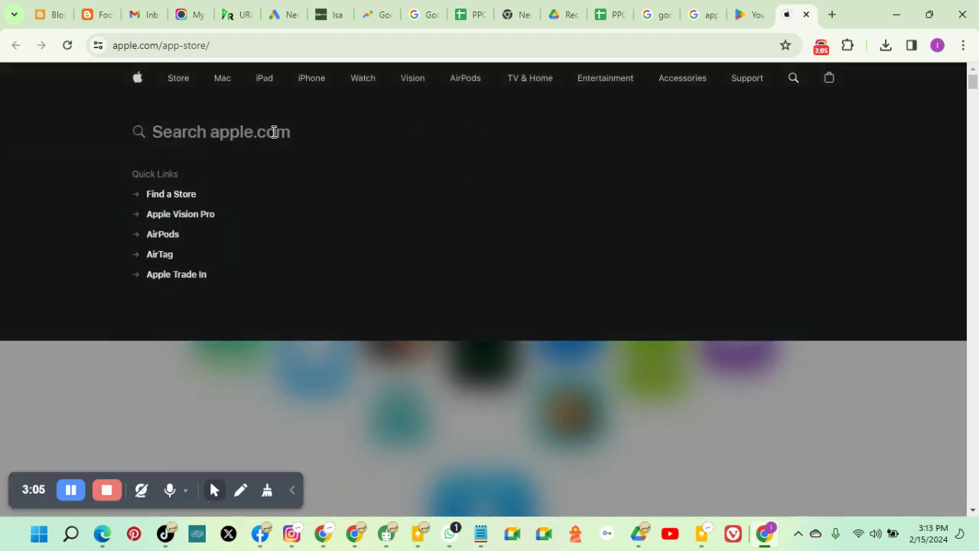
text(money)
key(Return)
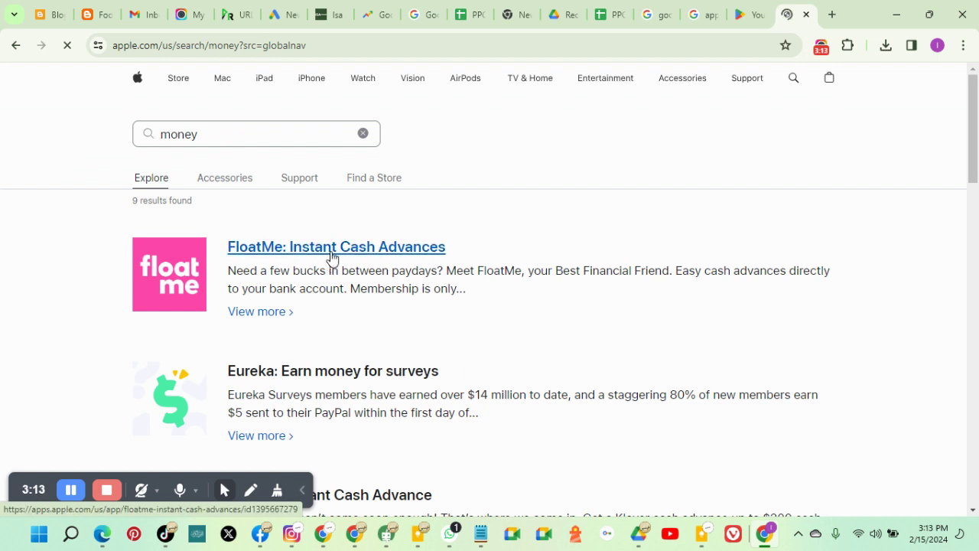
Copy the app title "FloatMe: Instant Cash Advances" from the search results.
drag(505, 252, 234, 246)
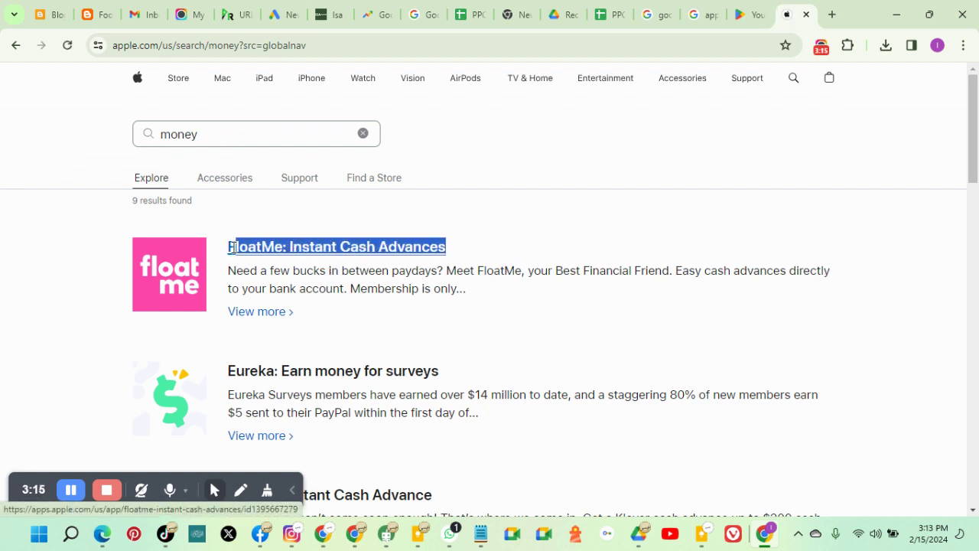
right_click(332, 243)
click(383, 406)
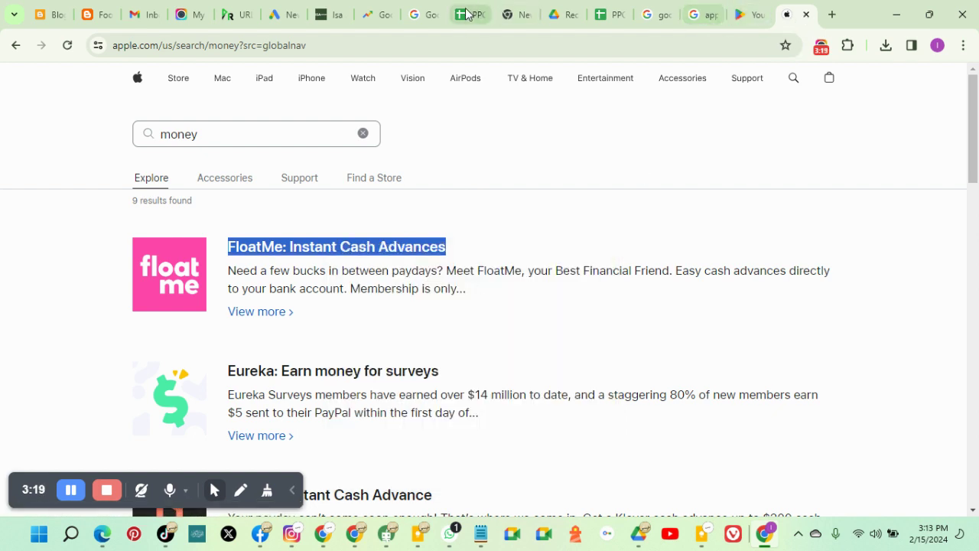
Set the Google Ads campaign's app platform to iOS, and look up and select "FloatMe: Instant Cash Advances".
click(283, 14)
click(138, 252)
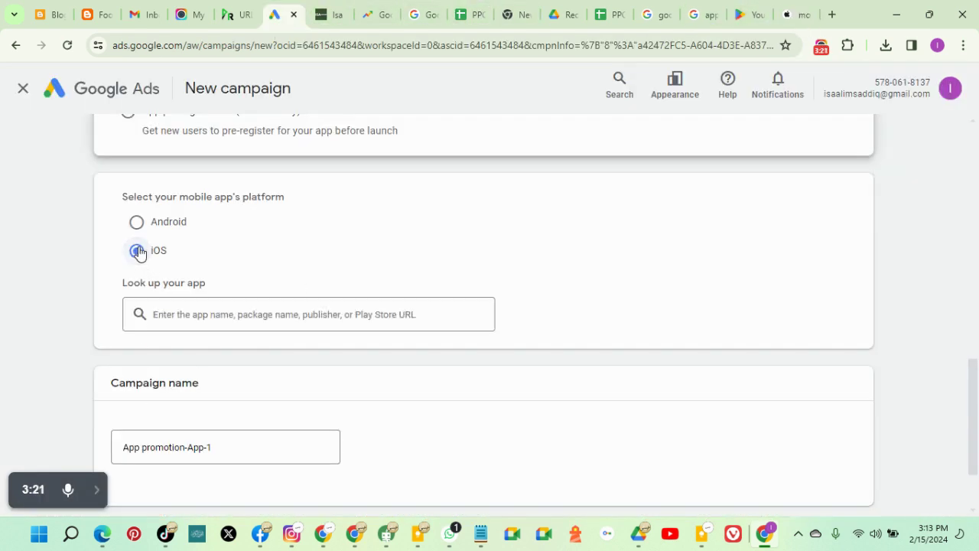
click(191, 313)
right_click(192, 306)
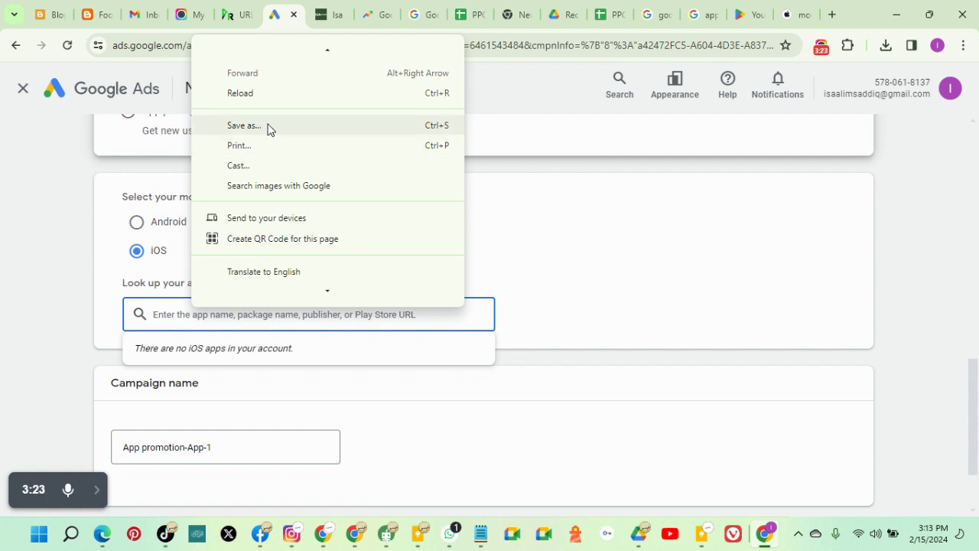
right_click(193, 314)
click(240, 188)
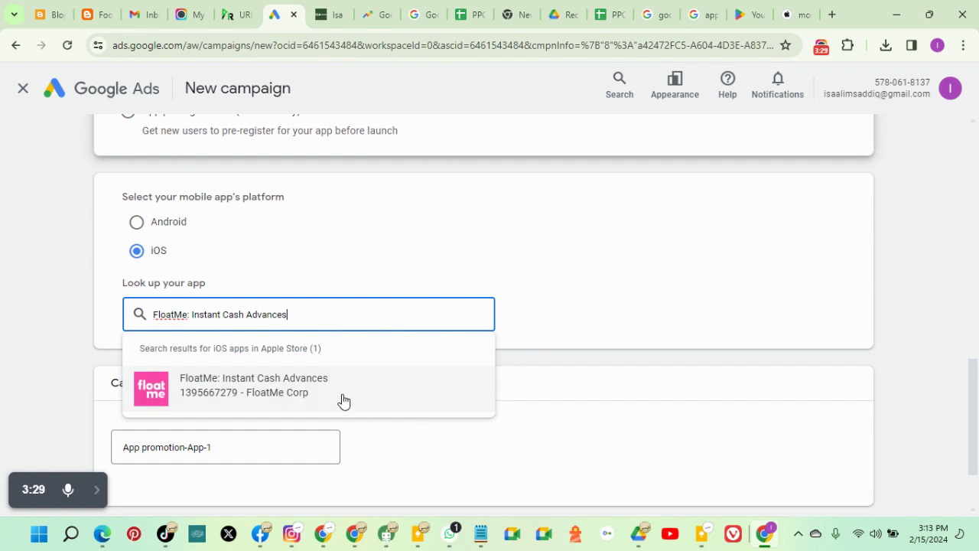
click(343, 400)
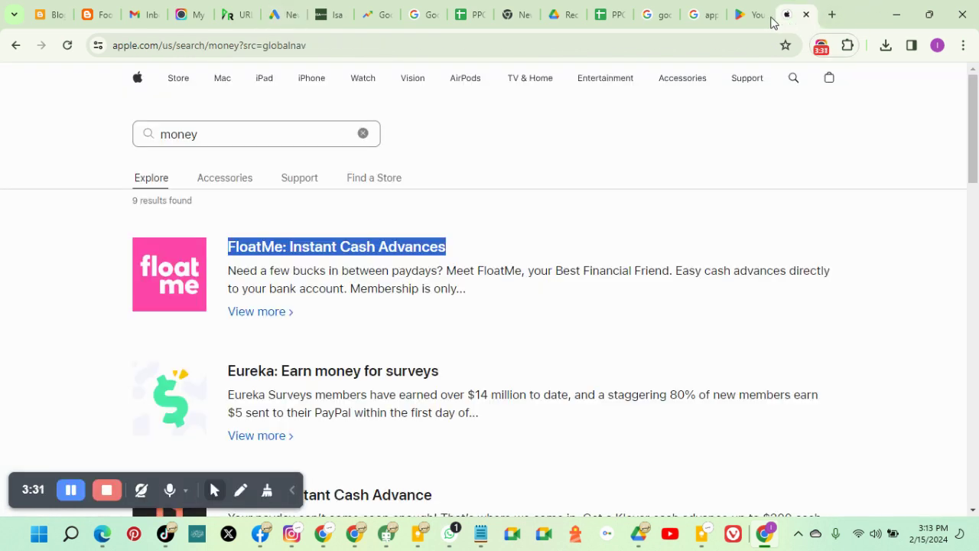
click(749, 17)
click(710, 20)
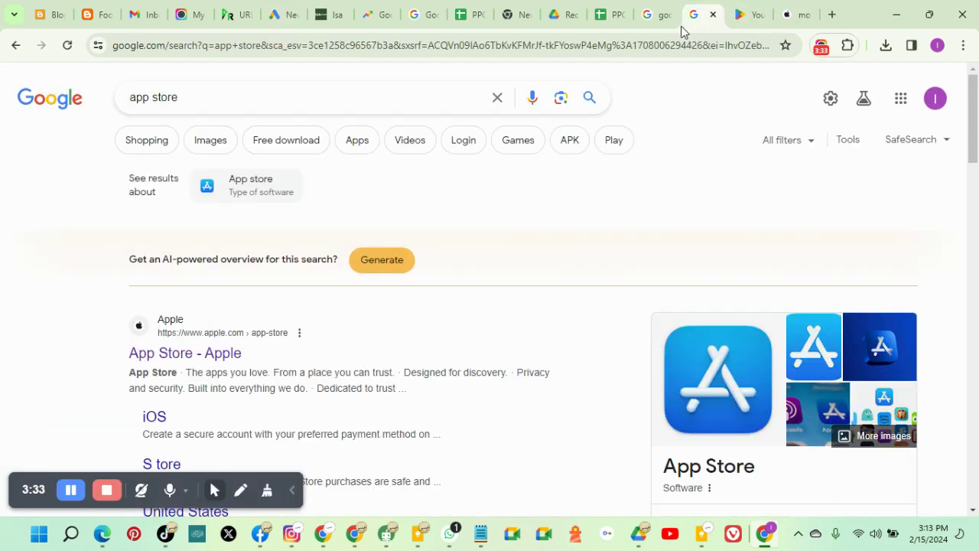
click(277, 17)
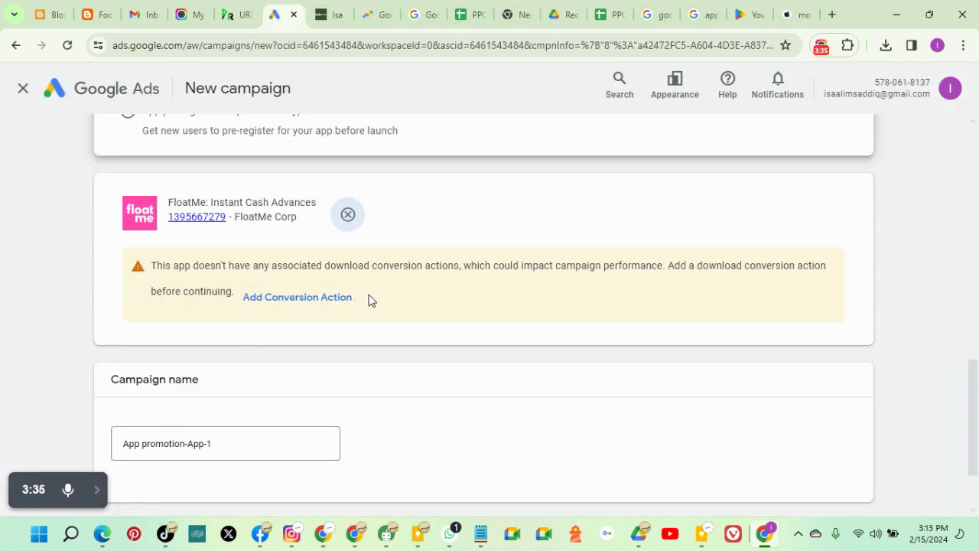
Remove the "1" from the end of the campaign name and continue to the campaign settings.
scroll(419, 258, down, 1)
scroll(342, 162, down, 1)
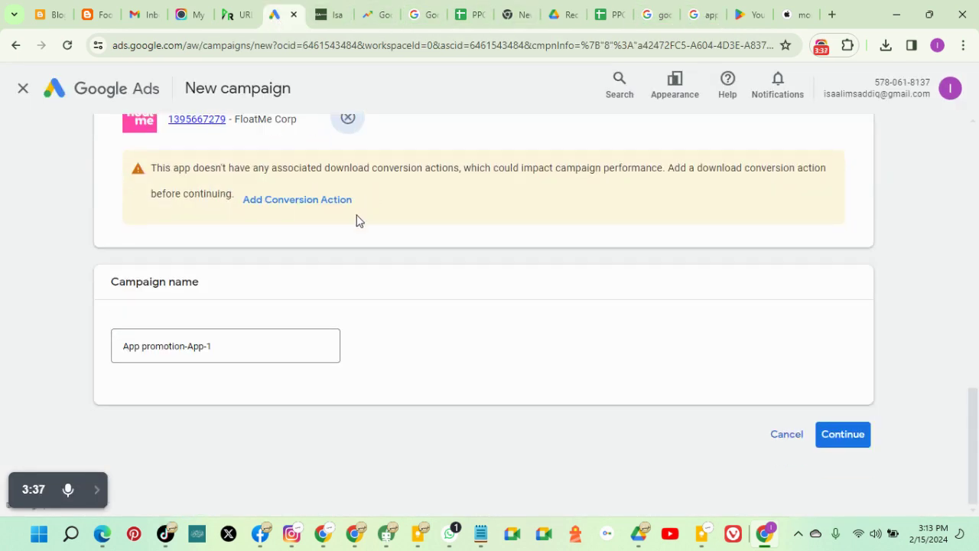
click(239, 347)
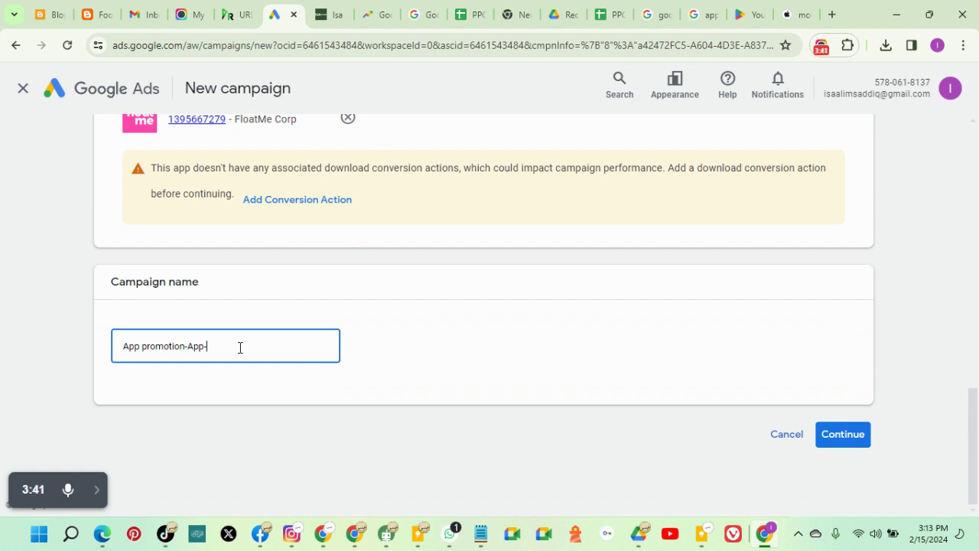
click(841, 434)
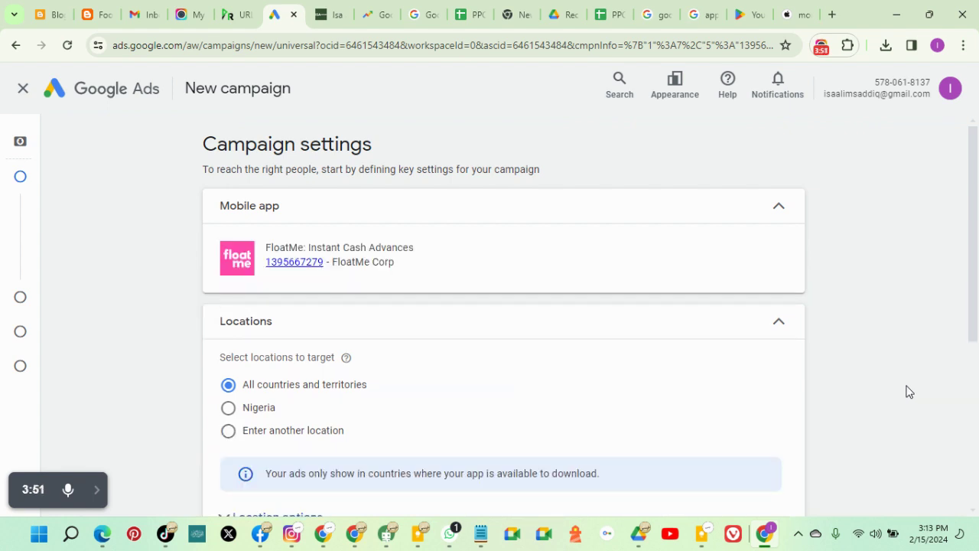
Switch the campaign's location targeting to another location and add the country Canada as a target.
scroll(545, 430, down, 3)
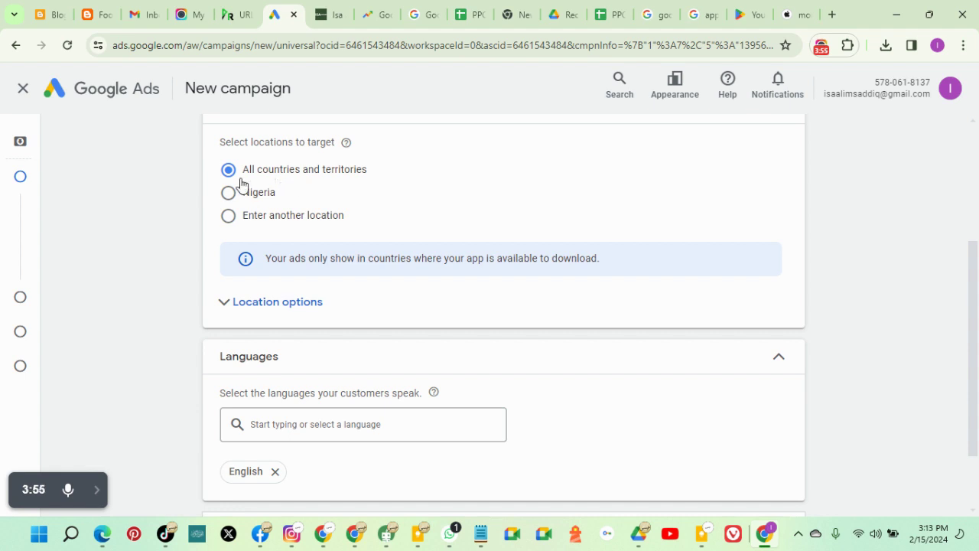
click(229, 216)
click(306, 260)
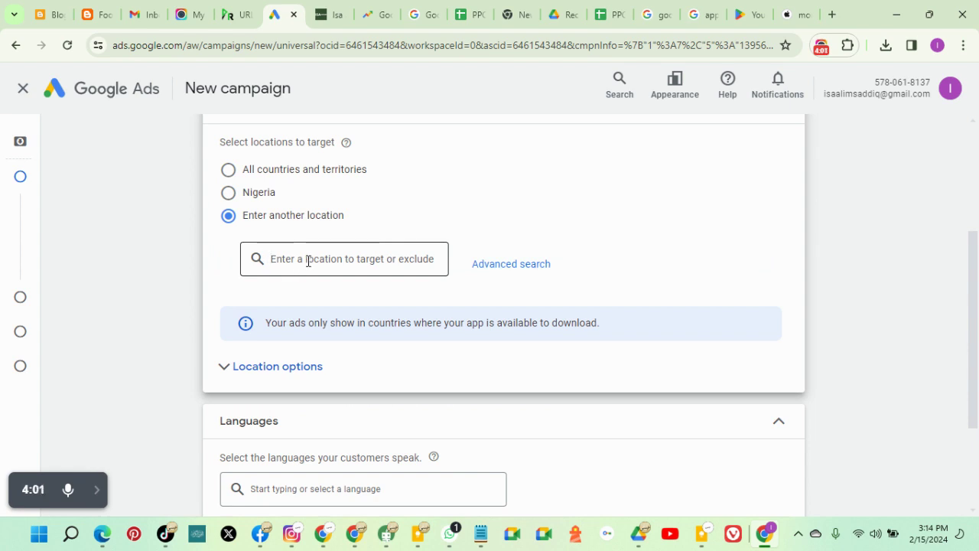
text(A)
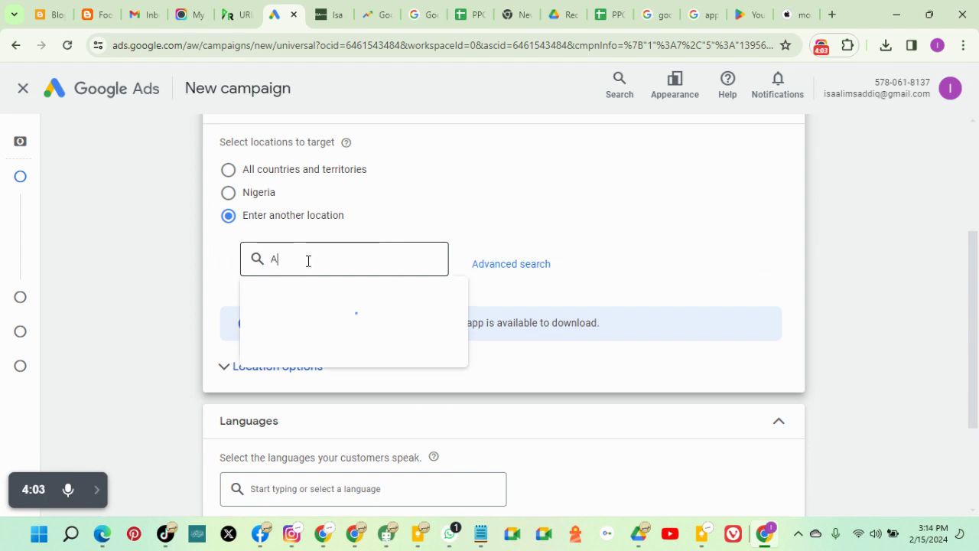
key(BackSpace)
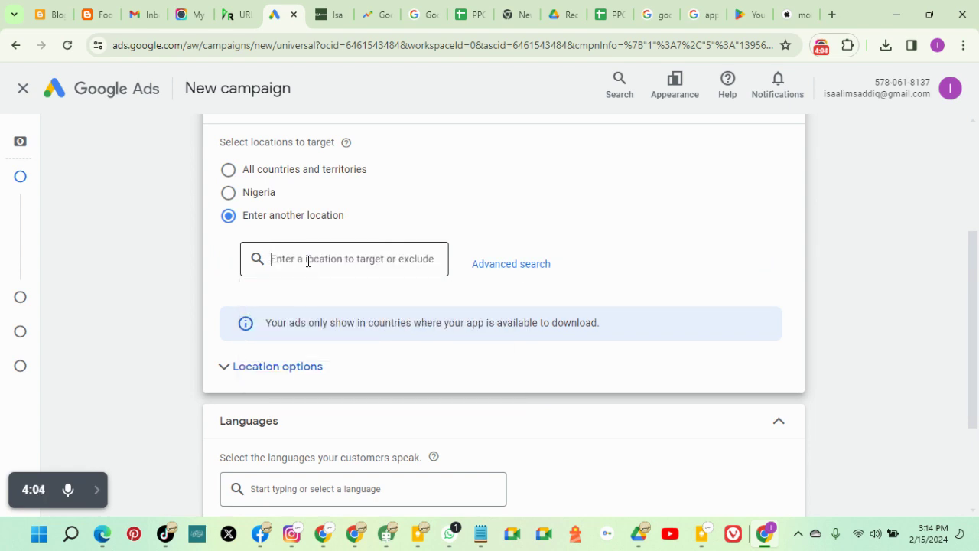
text(CANDA)
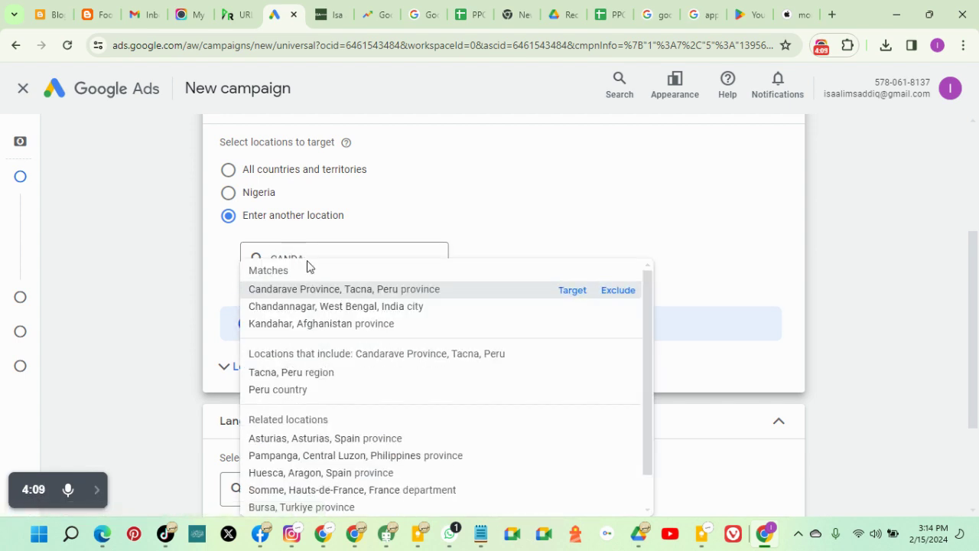
key(BackSpace)
key(BackSpace)
text(ADA)
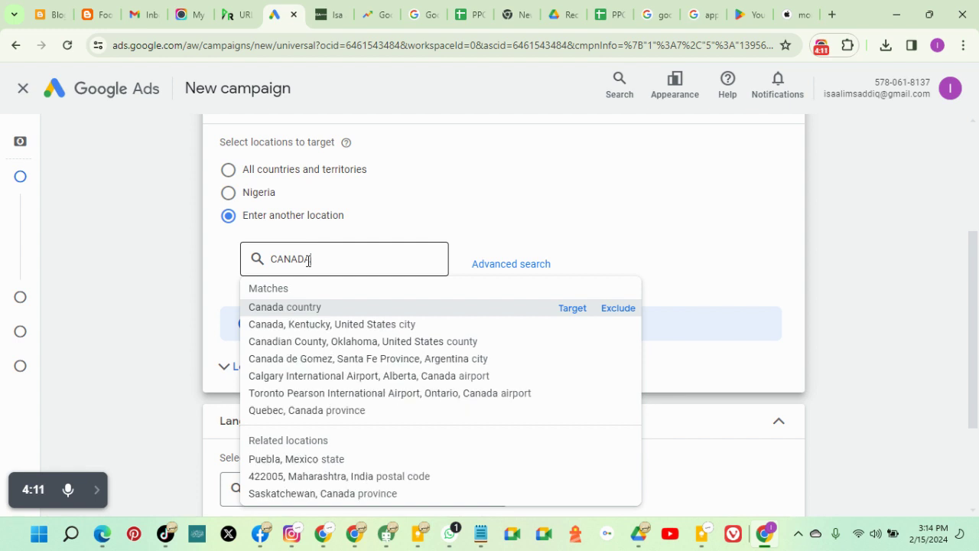
click(568, 309)
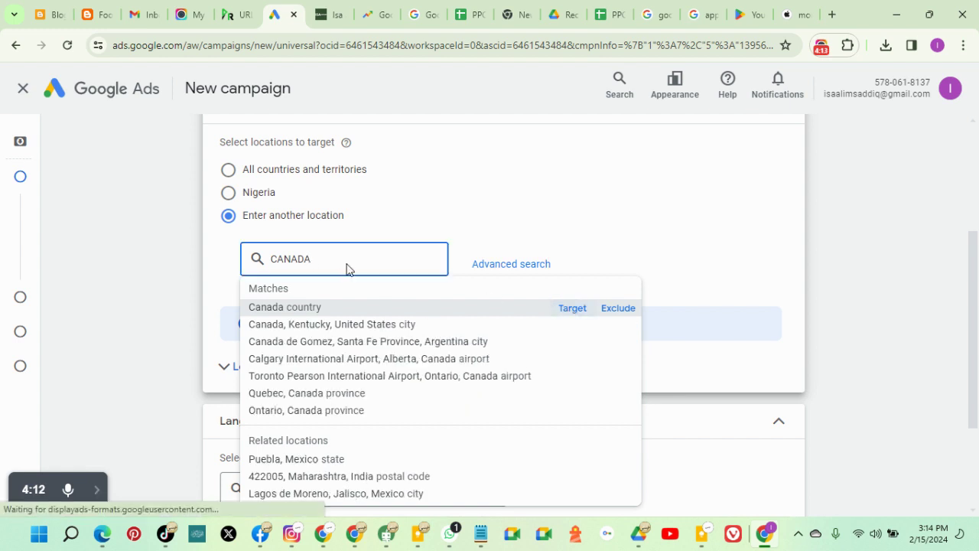
Add the United States and New York state as targeted locations, and remove the United States from the list.
text(uNITED)
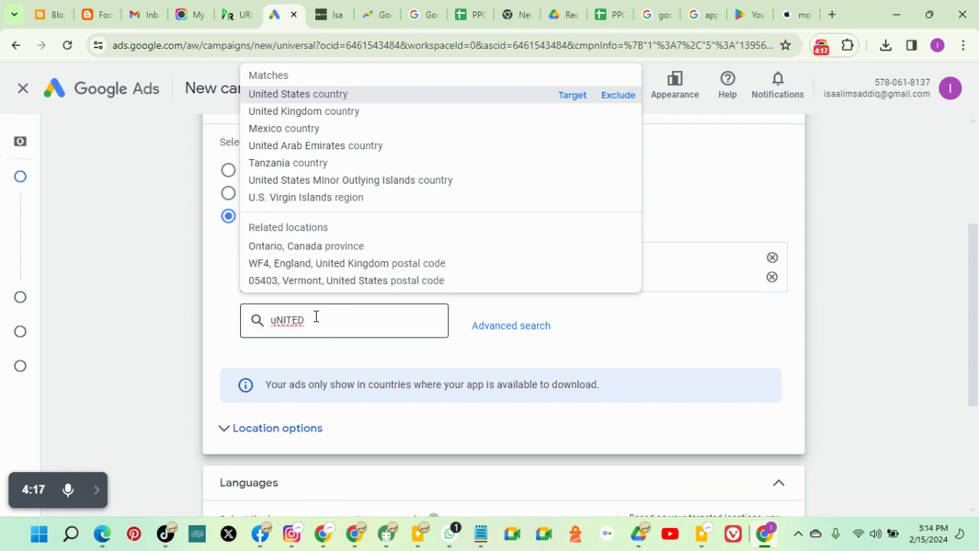
click(570, 98)
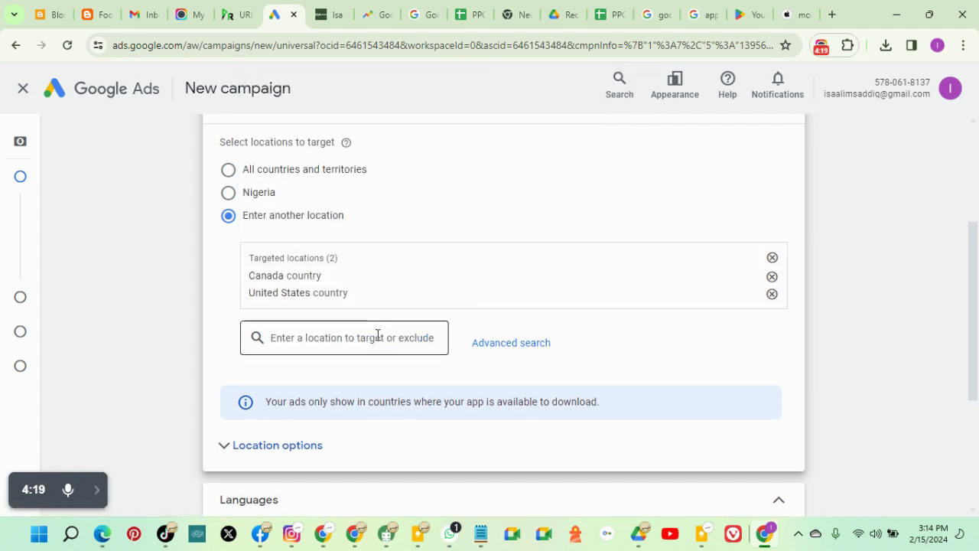
text(nEW YORY)
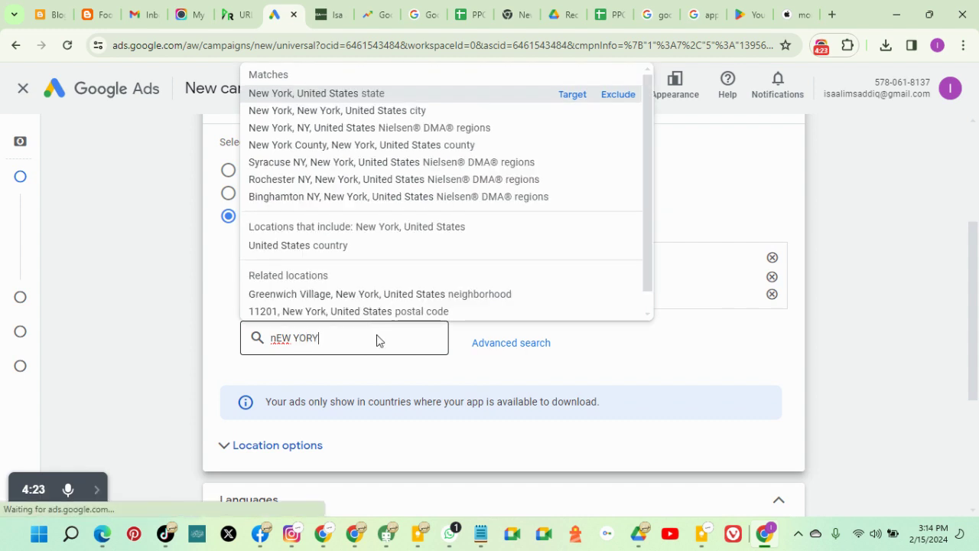
click(574, 96)
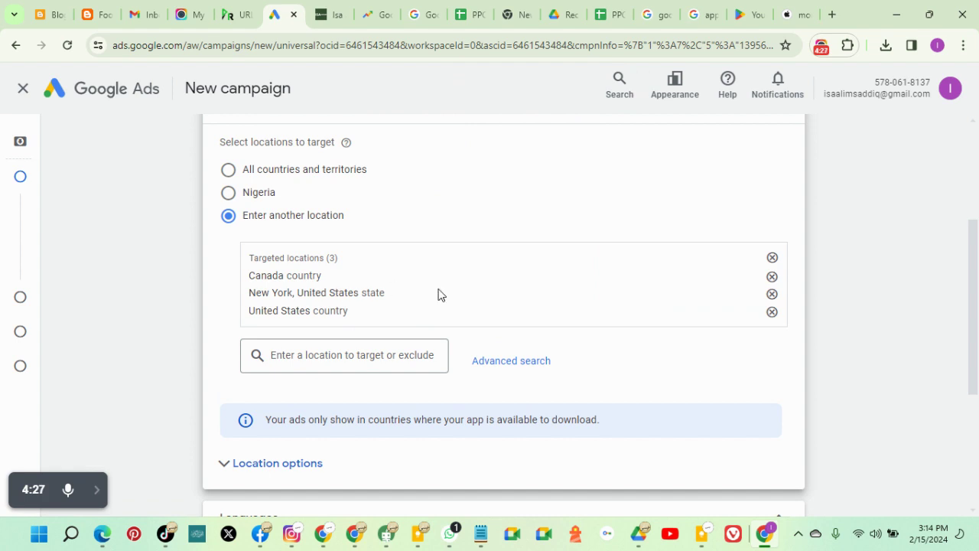
click(771, 312)
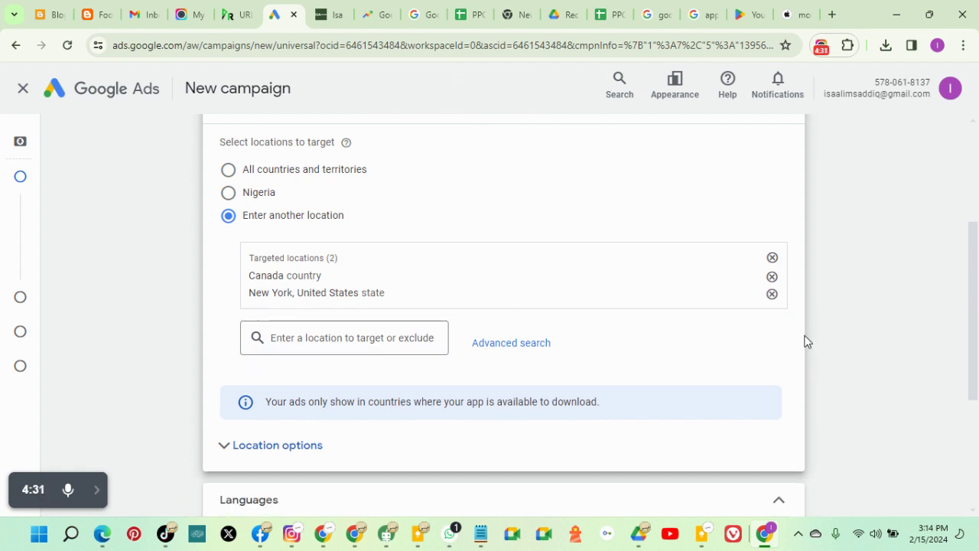
Set the campaign's end date to Mar 17, 2024, and continue to budget and bidding.
scroll(807, 342, down, 3)
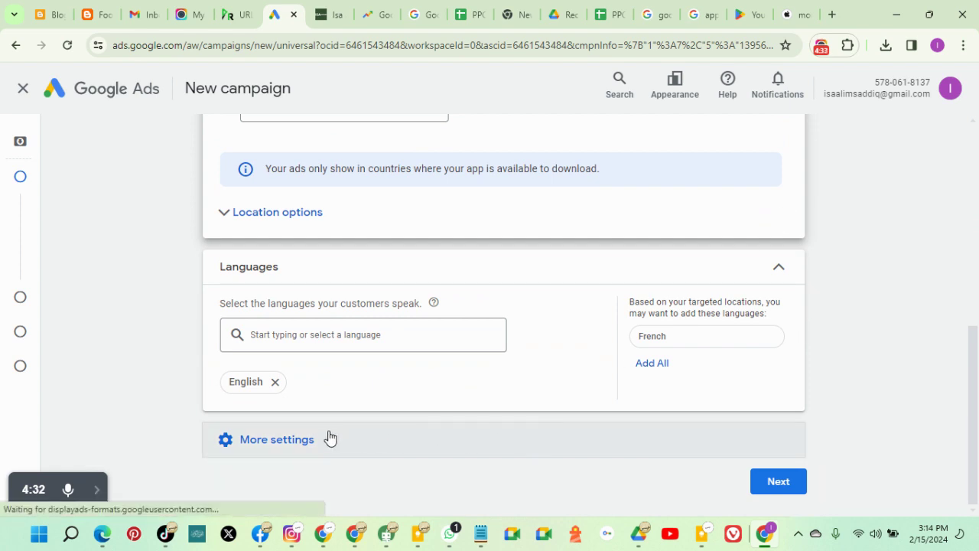
click(299, 444)
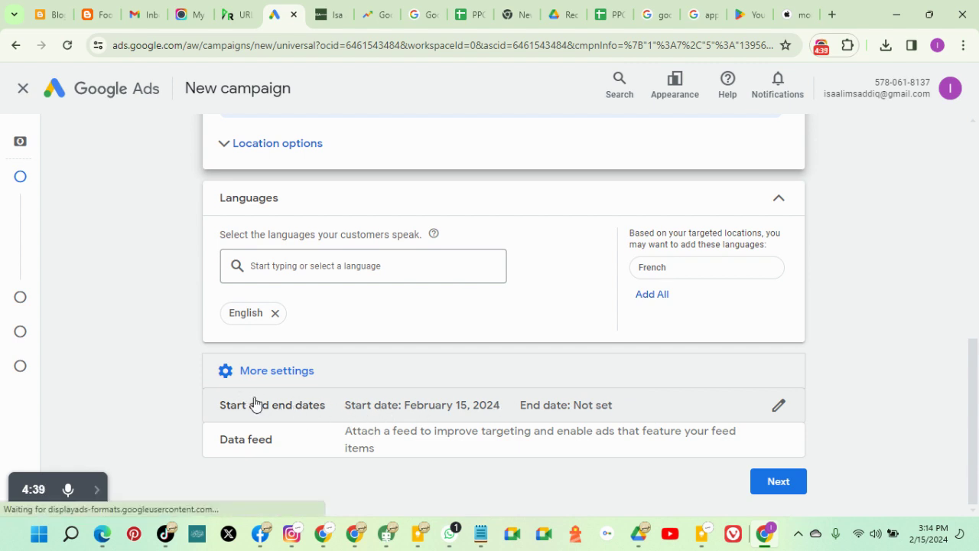
click(429, 413)
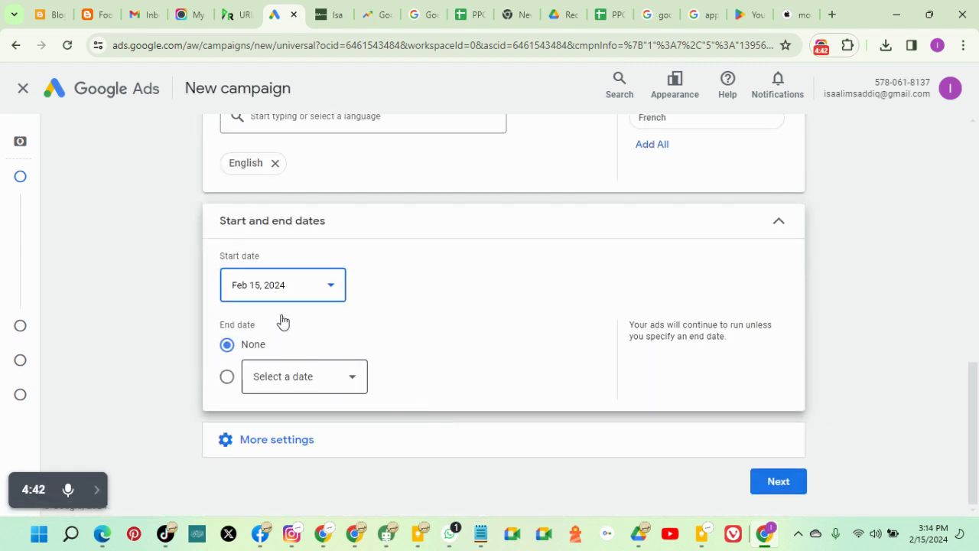
click(297, 376)
click(297, 376)
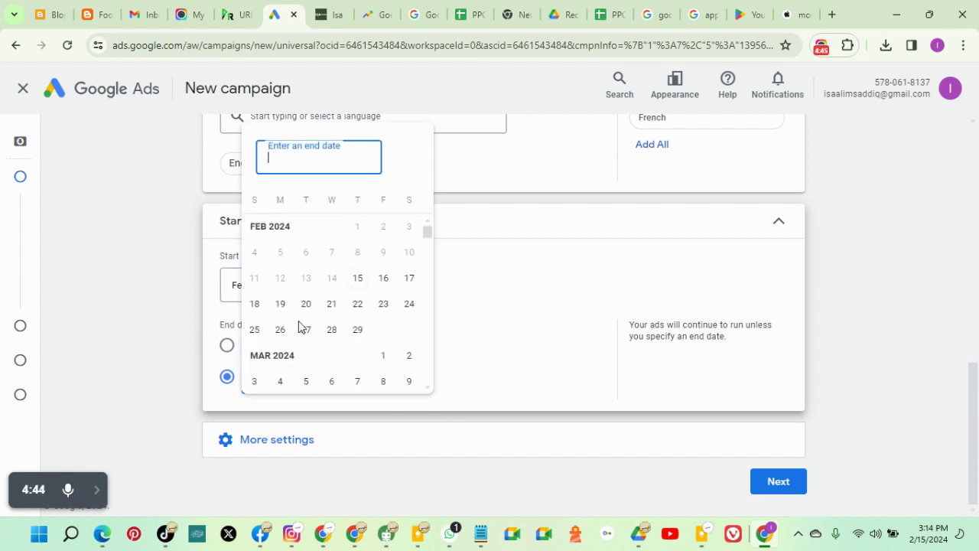
scroll(429, 310, down, 3)
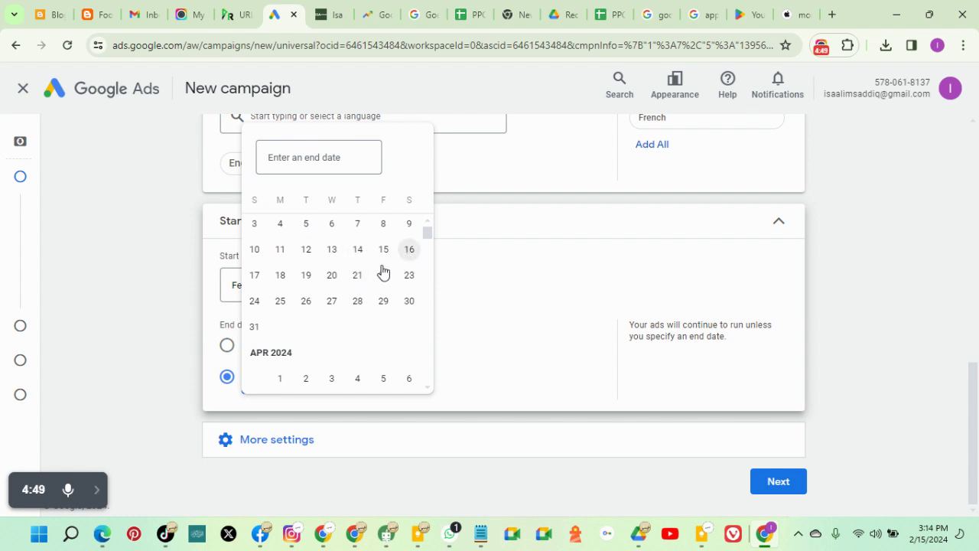
scroll(313, 280, up, 1)
scroll(314, 281, up, 2)
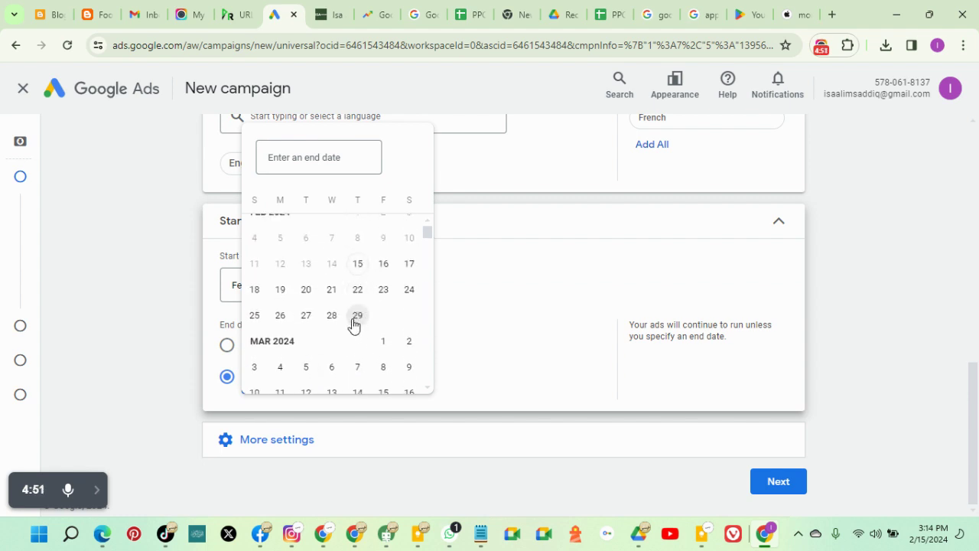
scroll(356, 322, down, 1)
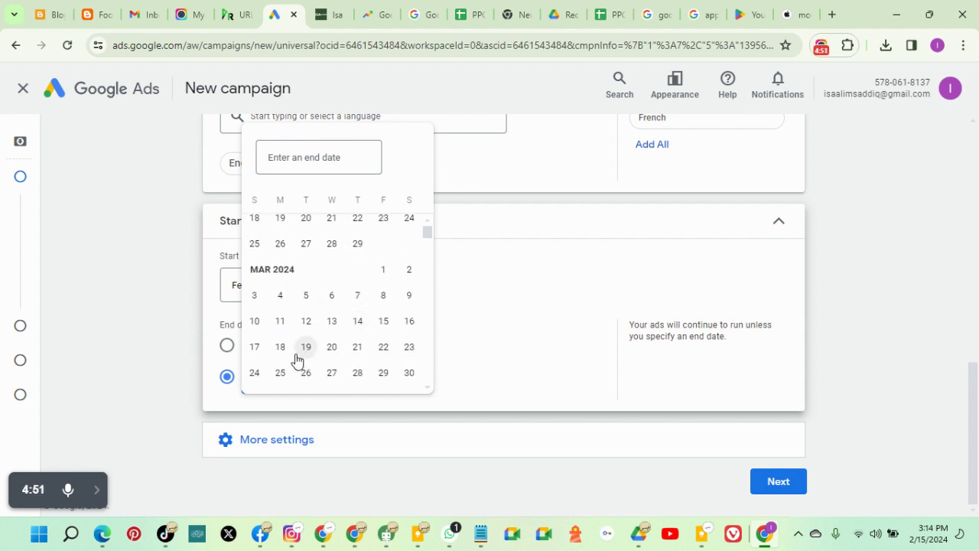
click(254, 348)
click(295, 442)
scroll(422, 444, down, 1)
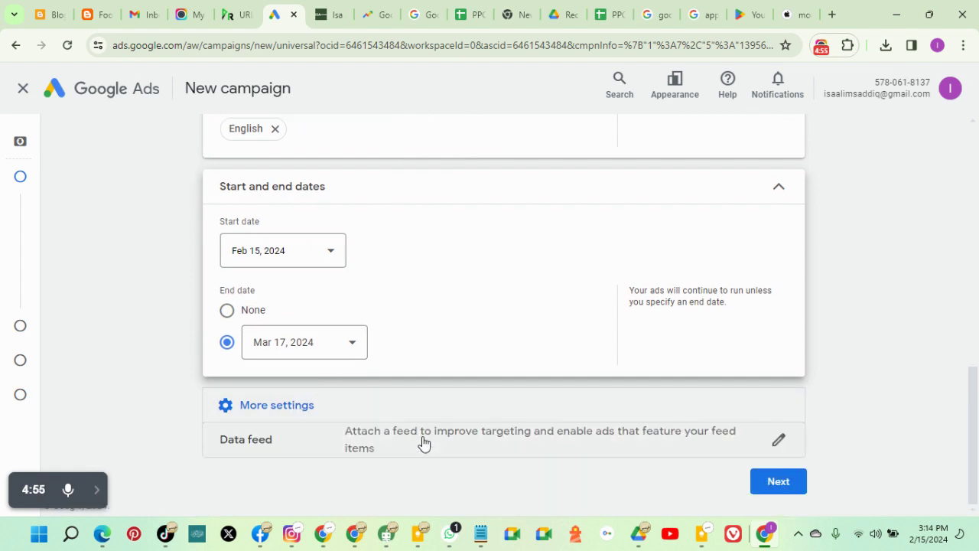
click(772, 483)
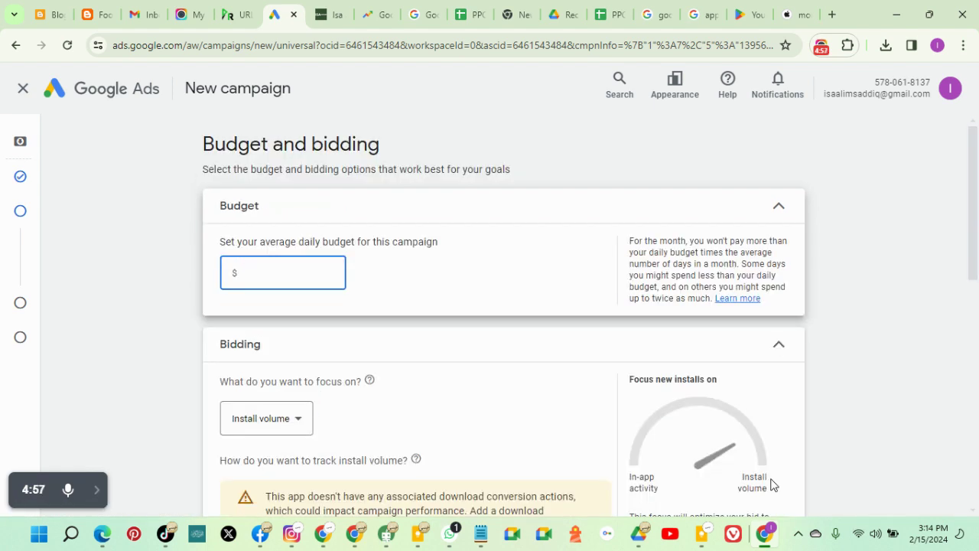
Set the campaign's average daily budget to $2.00.
scroll(286, 219, down, 2)
scroll(262, 227, up, 2)
click(948, 355)
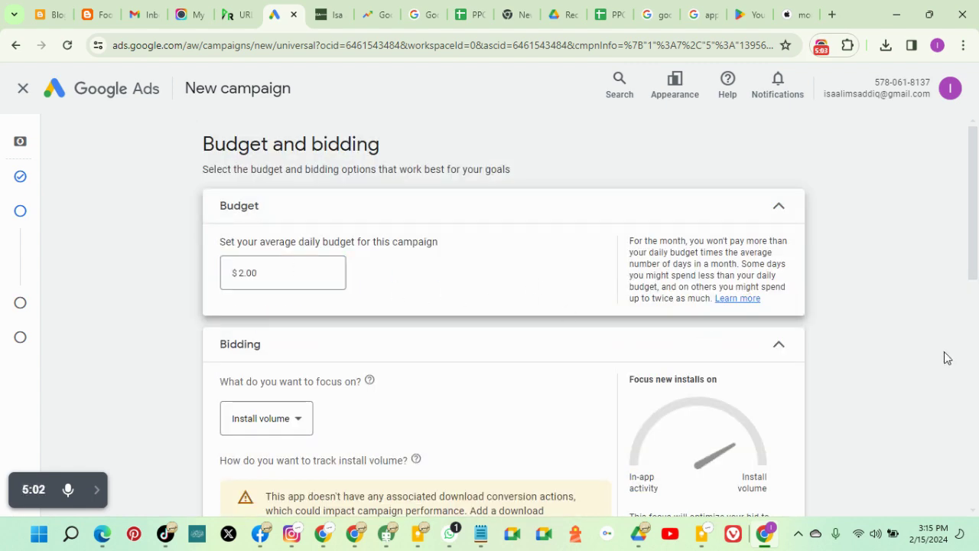
Apply the suggested $0.70 as the target cost per install and recheck it against the daily budget.
scroll(871, 357, down, 3)
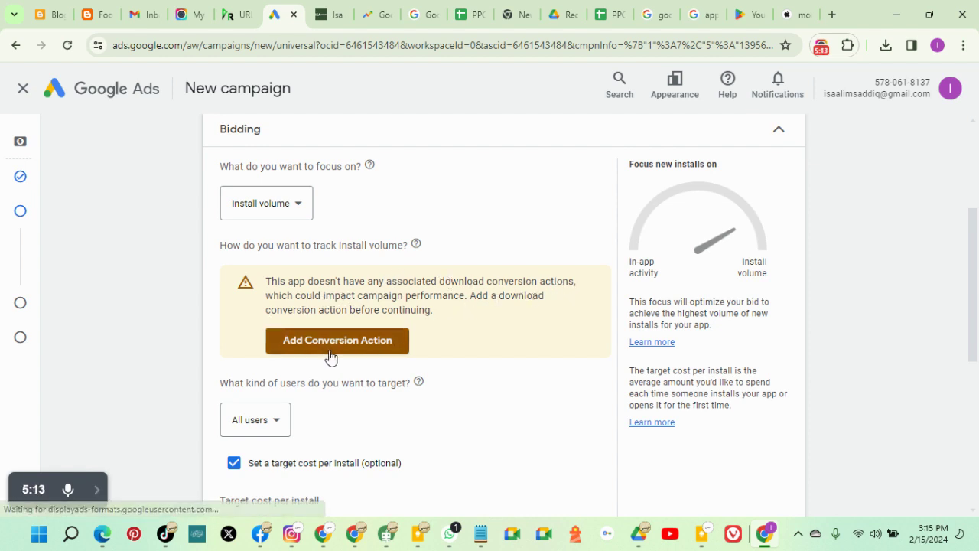
scroll(323, 357, down, 2)
scroll(382, 334, down, 1)
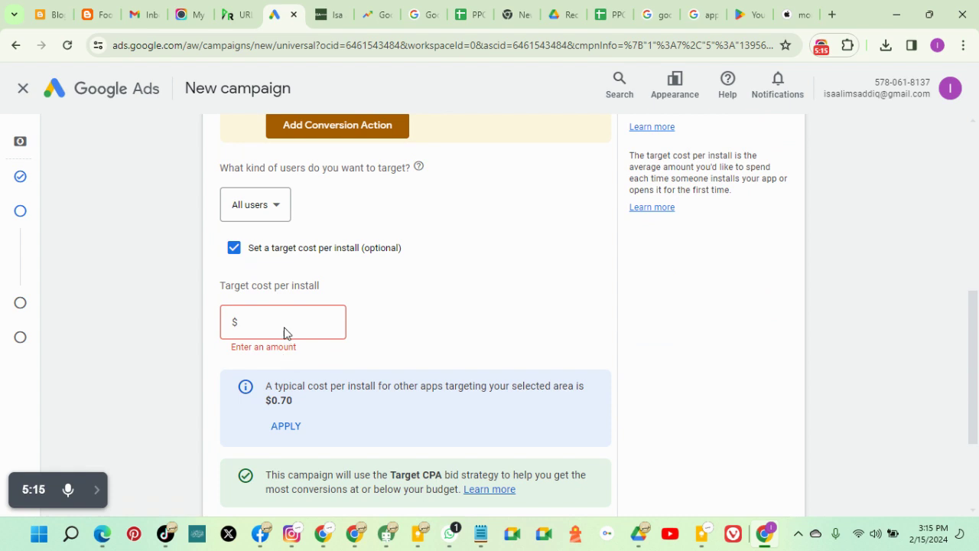
click(287, 323)
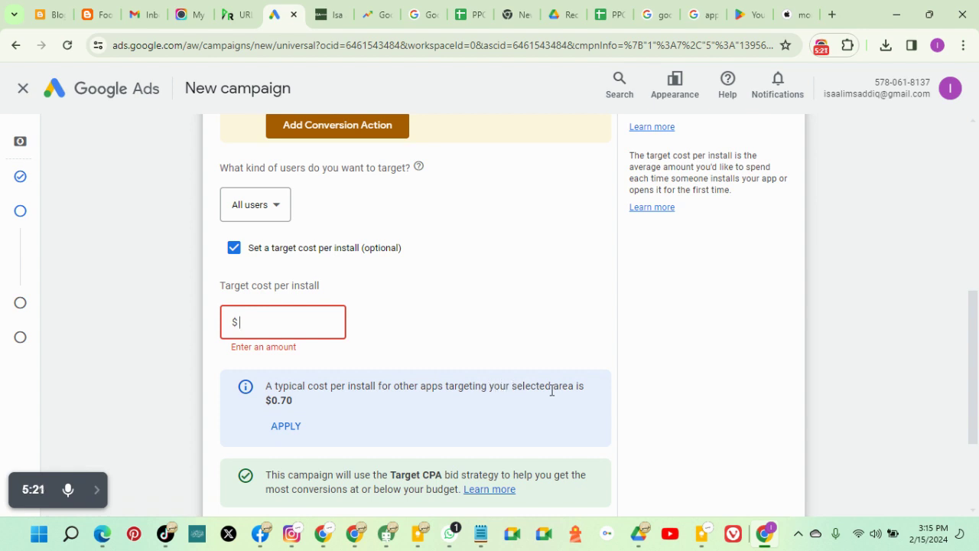
click(287, 426)
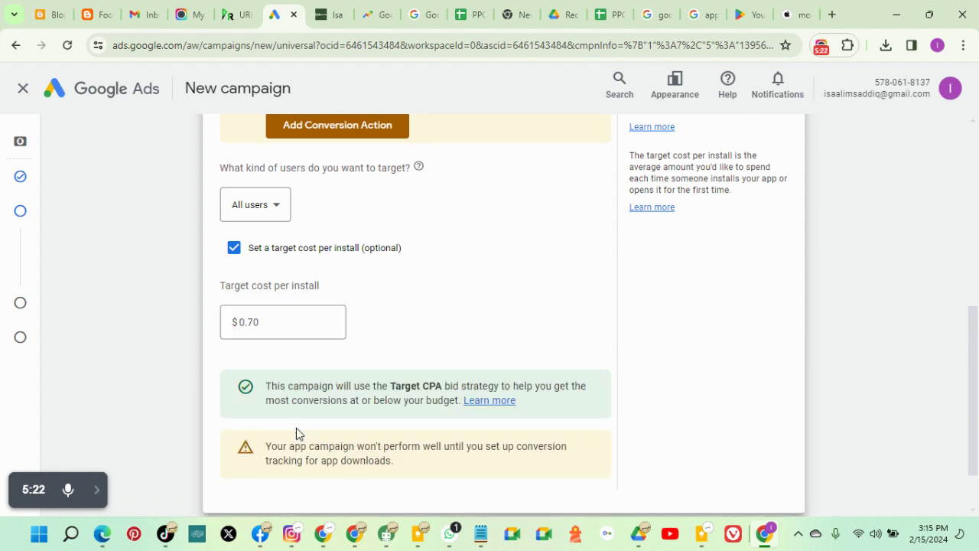
click(273, 322)
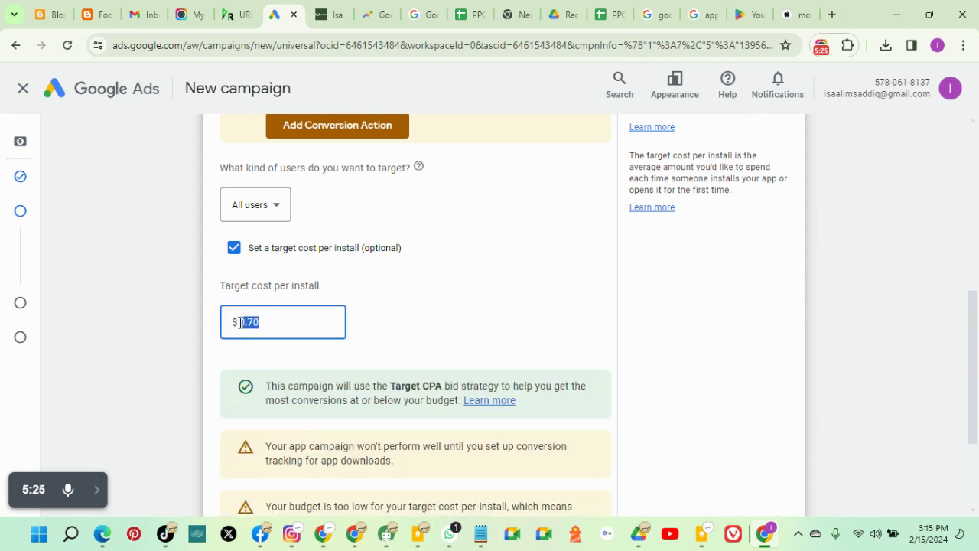
scroll(460, 346, up, 5)
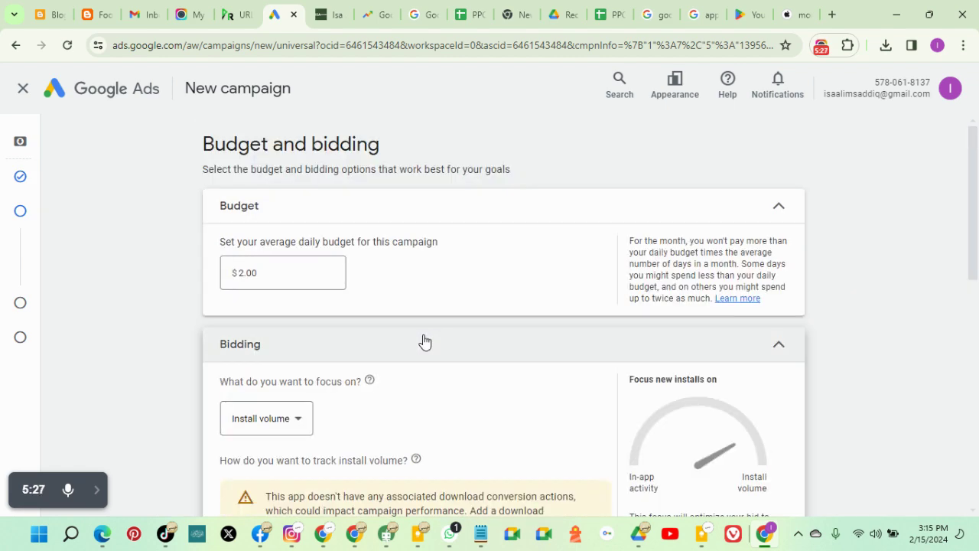
double_click(266, 277)
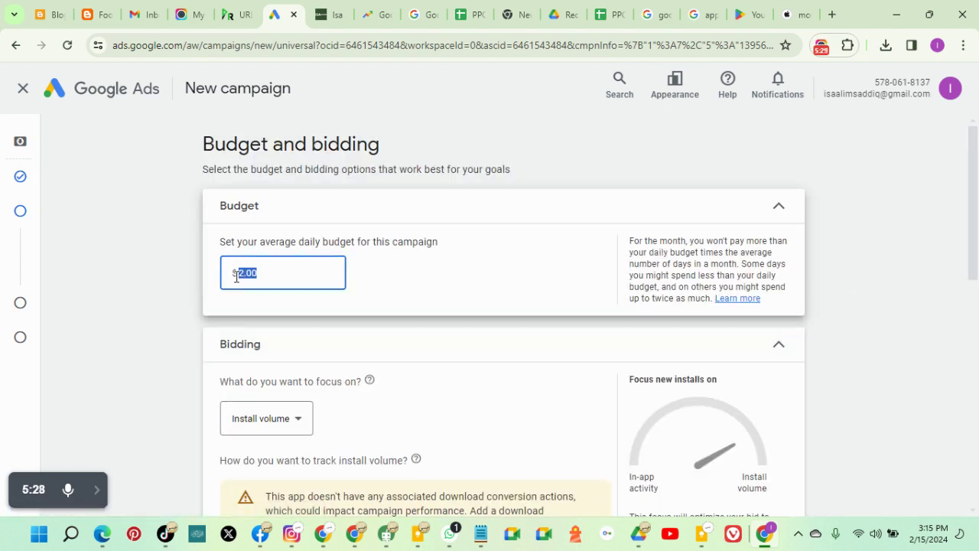
scroll(355, 304, down, 5)
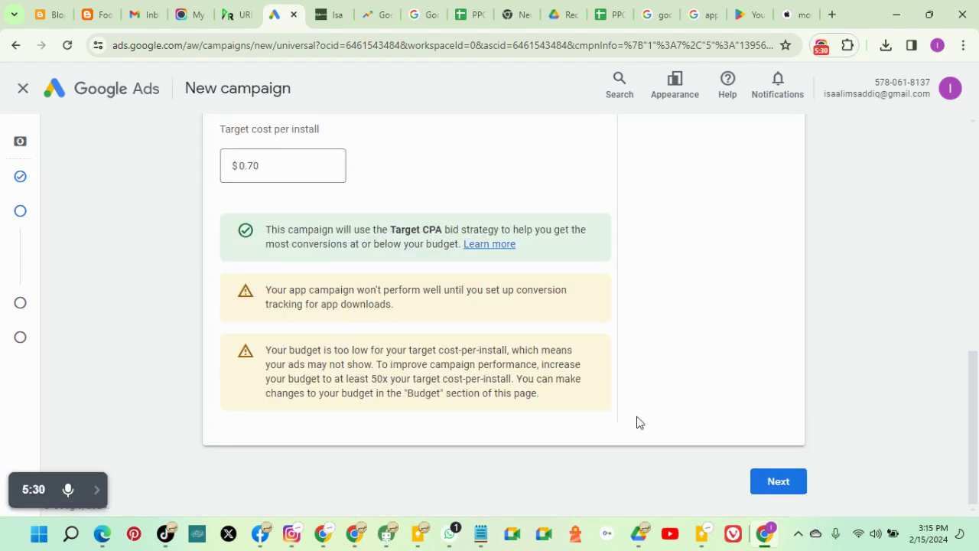
Continue to the ad assets and look through the headline, description, image, video and HTML5 sections and the ad preview.
click(787, 485)
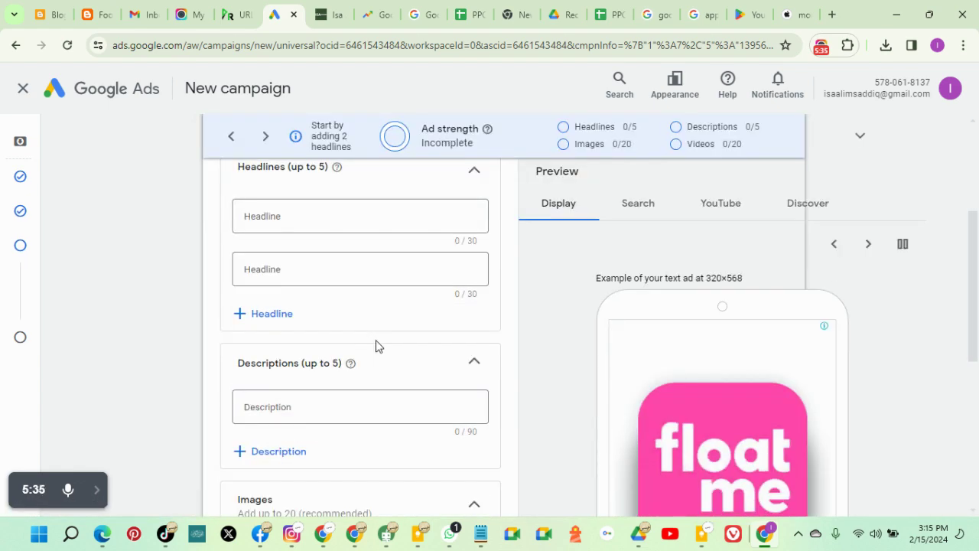
scroll(730, 379, down, 2)
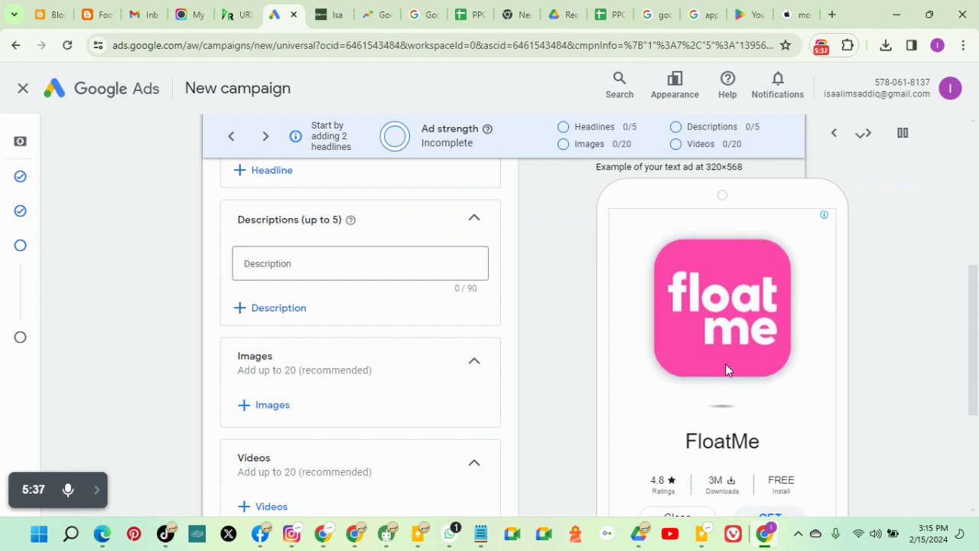
scroll(725, 363, down, 3)
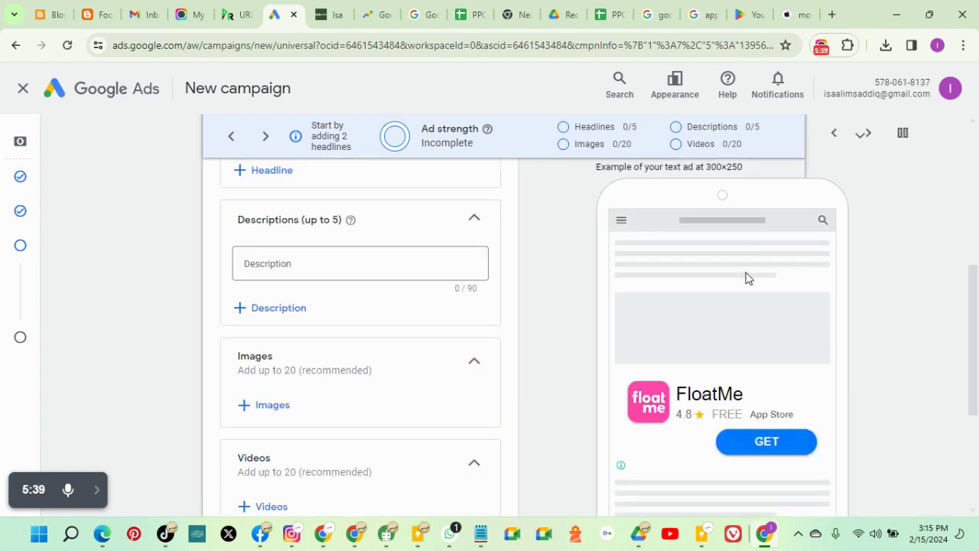
scroll(599, 343, down, 3)
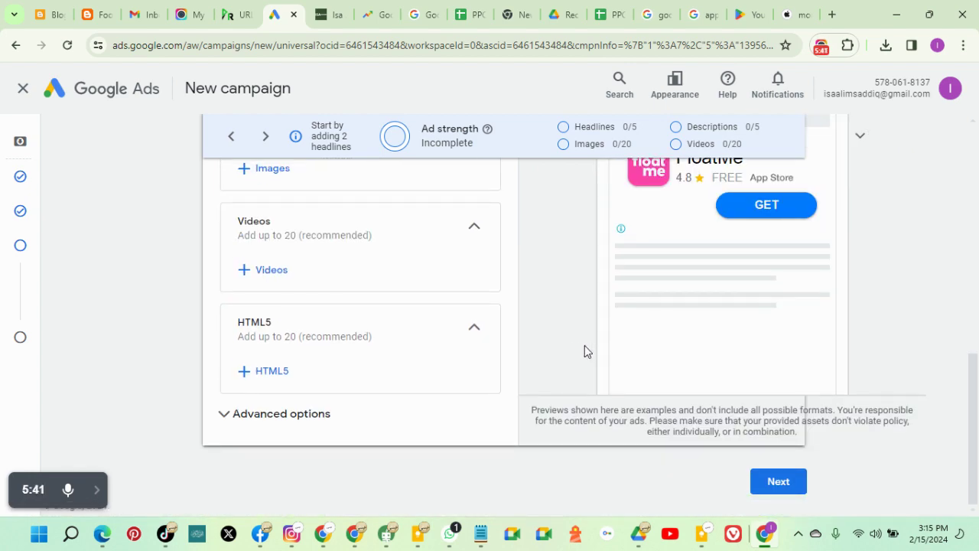
scroll(571, 351, up, 4)
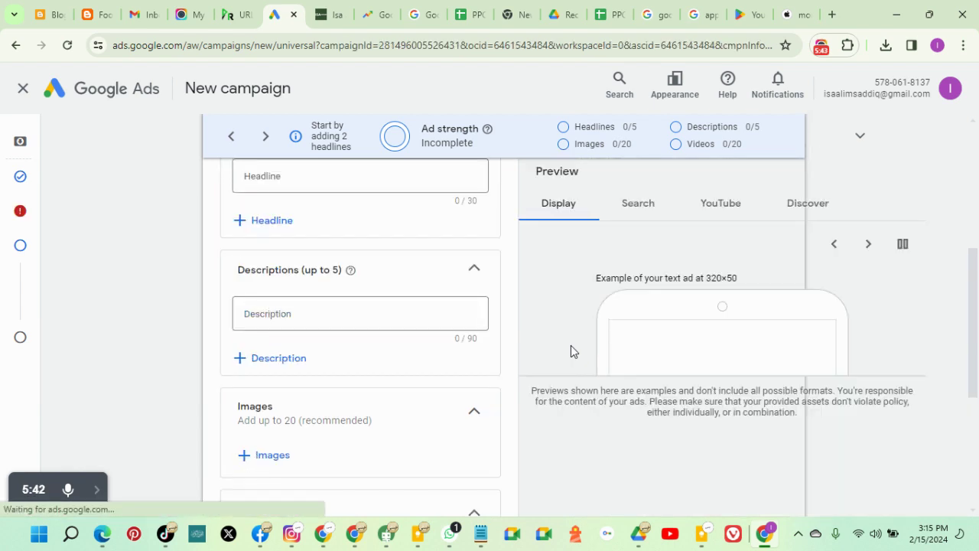
Look through the suggested headline ideas for the first headline and the display ad preview without choosing one.
scroll(552, 337, up, 2)
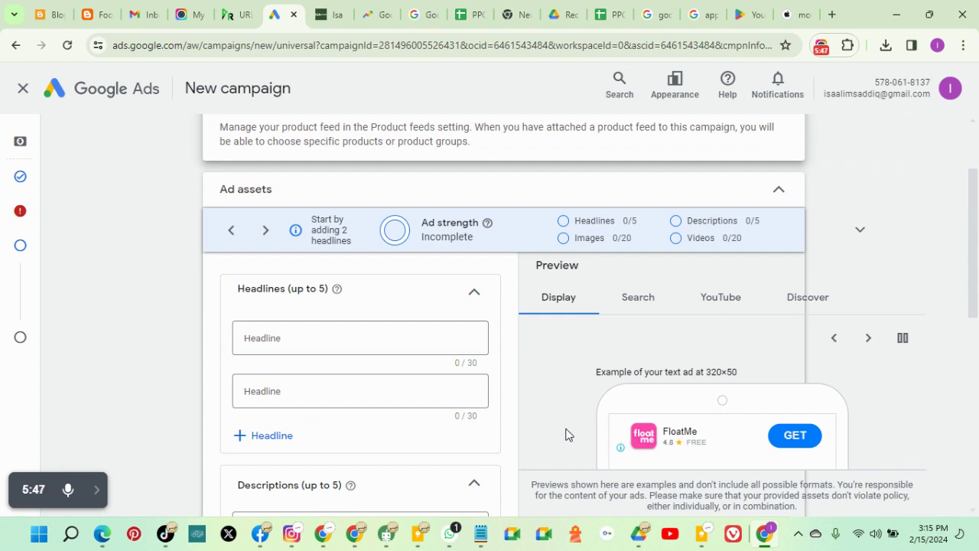
scroll(535, 389, down, 2)
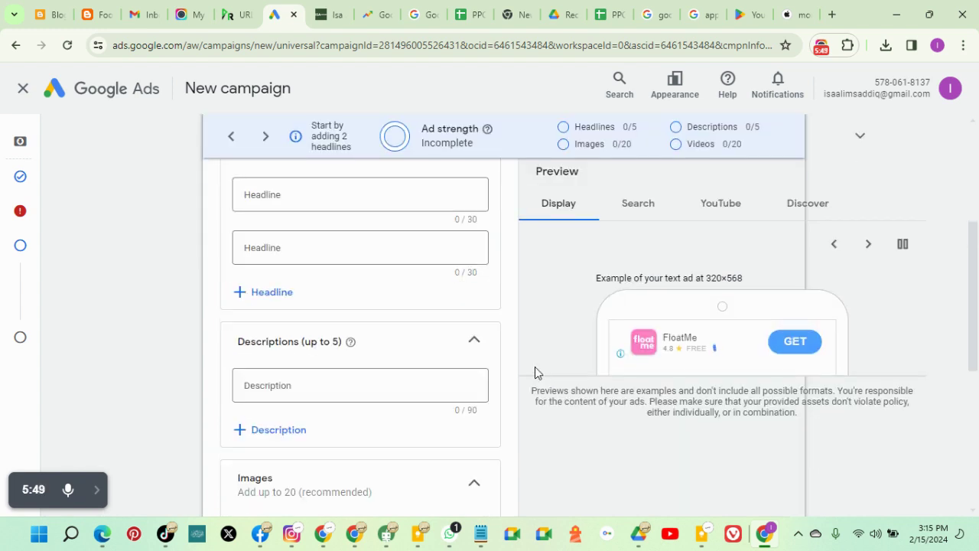
scroll(534, 369, up, 1)
click(330, 262)
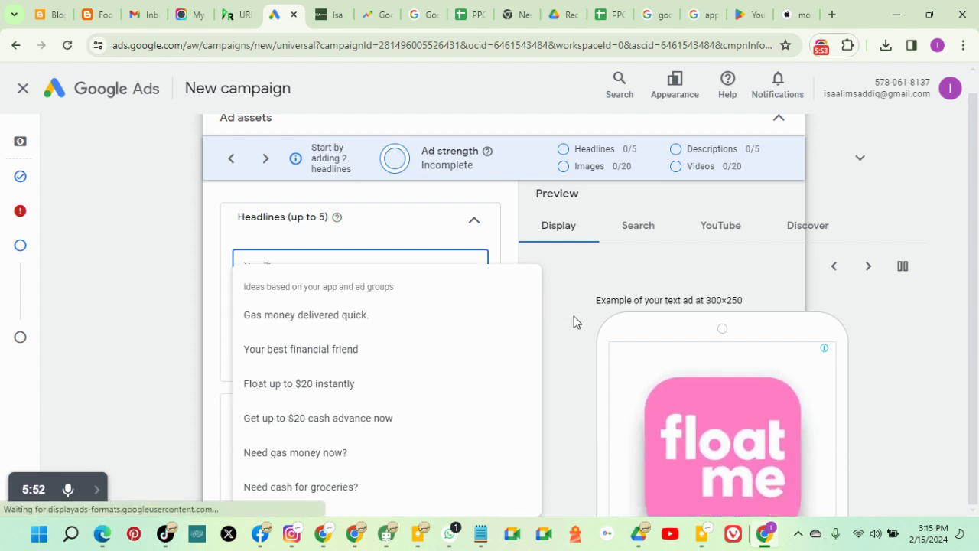
scroll(574, 325, down, 1)
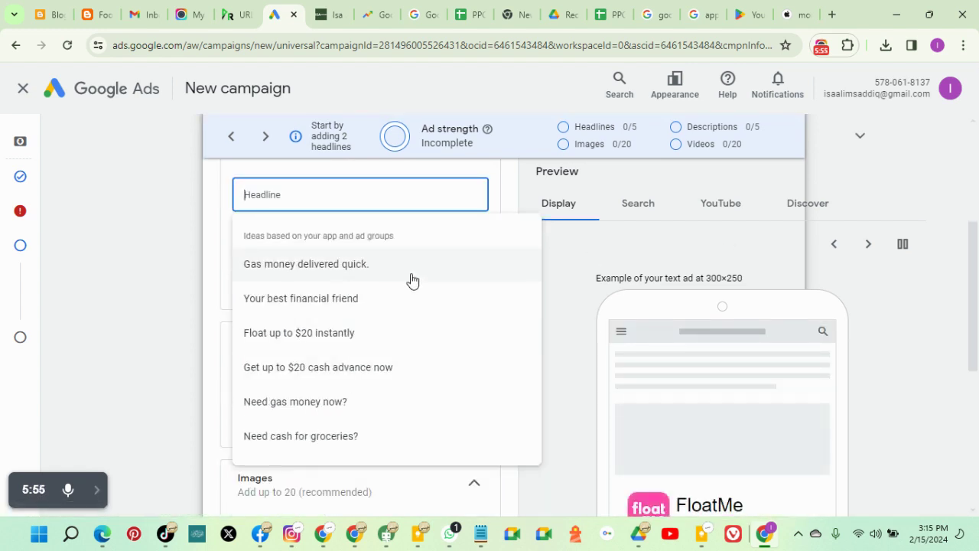
click(931, 341)
scroll(841, 406, down, 1)
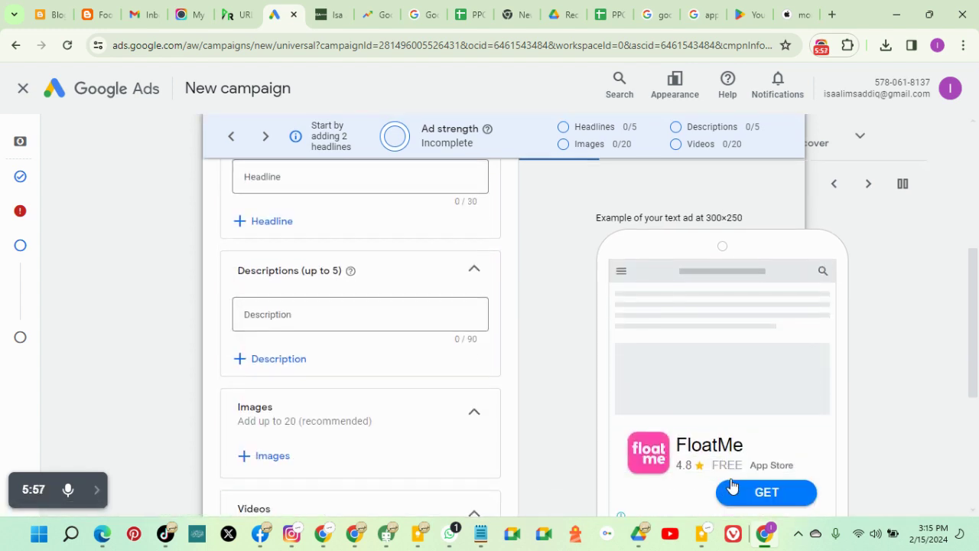
Copy the FloatMe description, from "Need a few bucks" to "Membership is only", from the Apple search results and return to Google Ads.
click(788, 20)
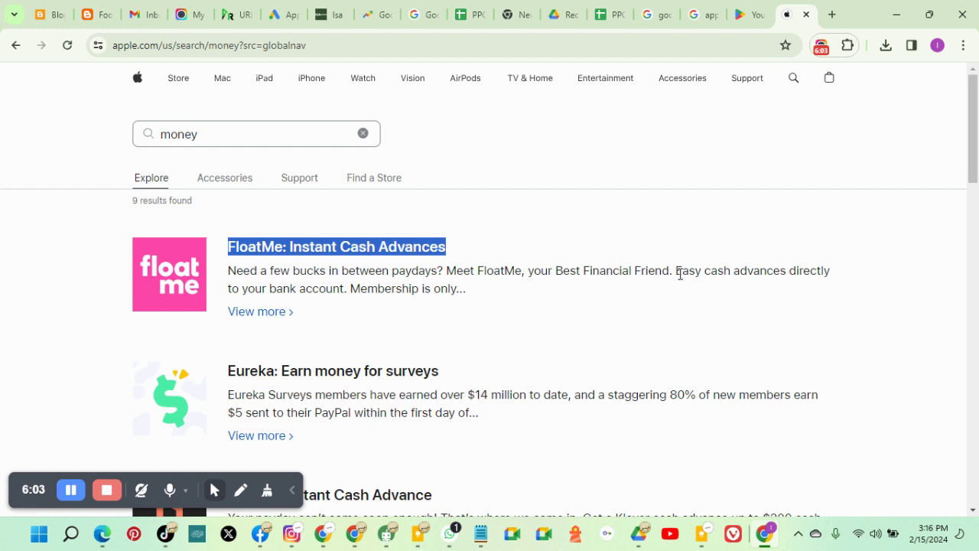
click(484, 299)
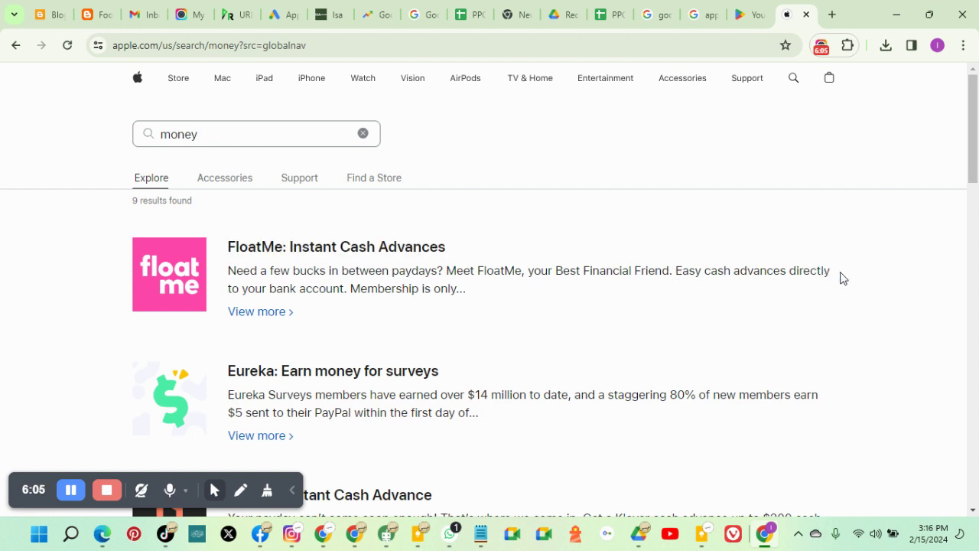
drag(227, 272, 458, 288)
key(ctrl+c)
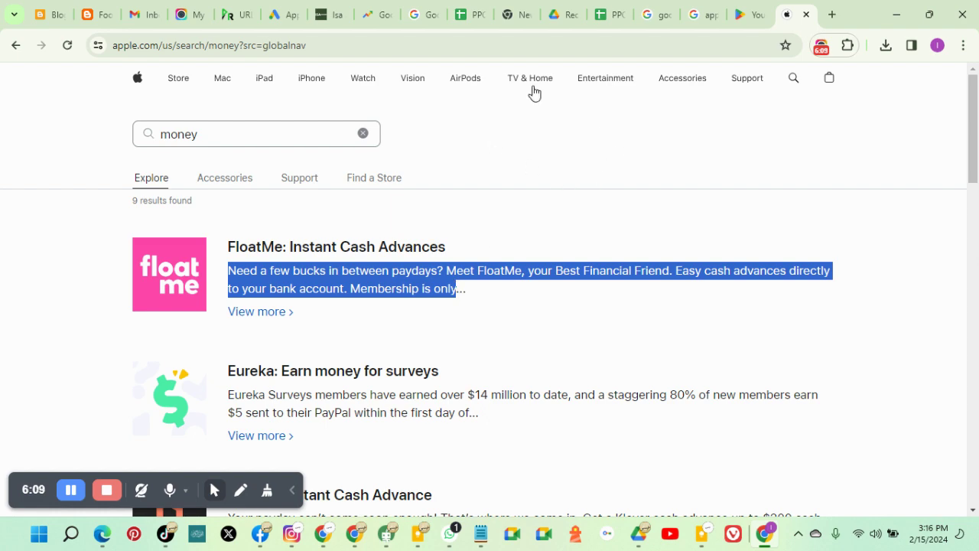
click(749, 17)
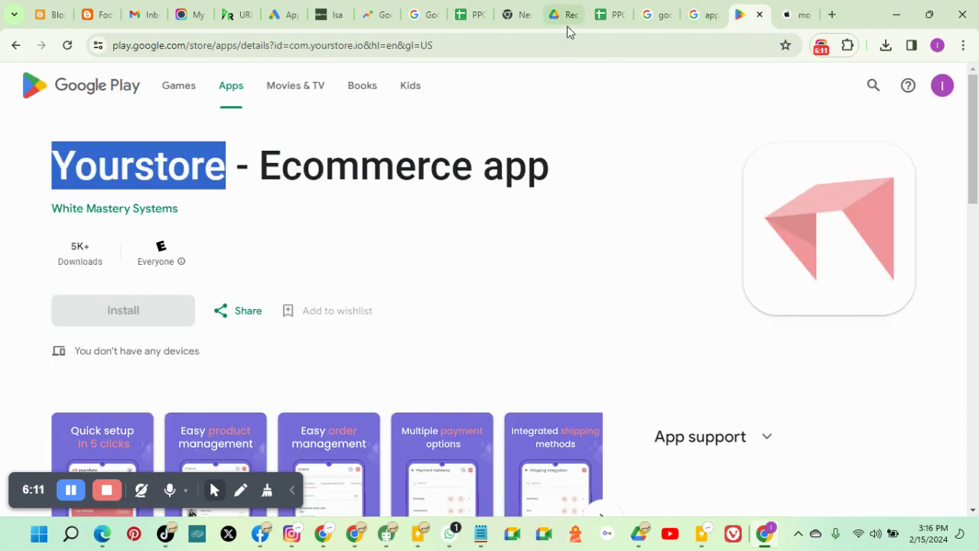
click(280, 21)
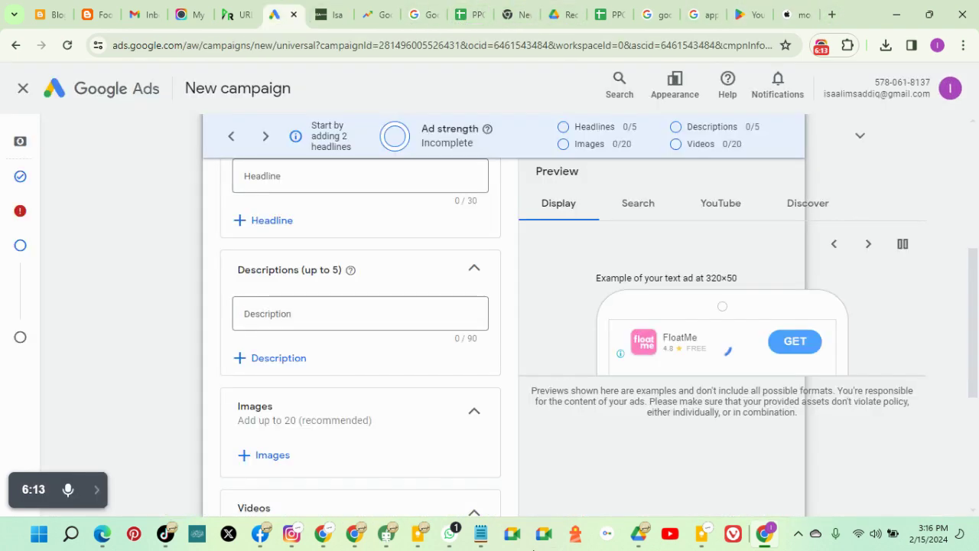
Switch to Notepad and paste the copied FloatMe description into a new tab.
click(481, 533)
click(923, 482)
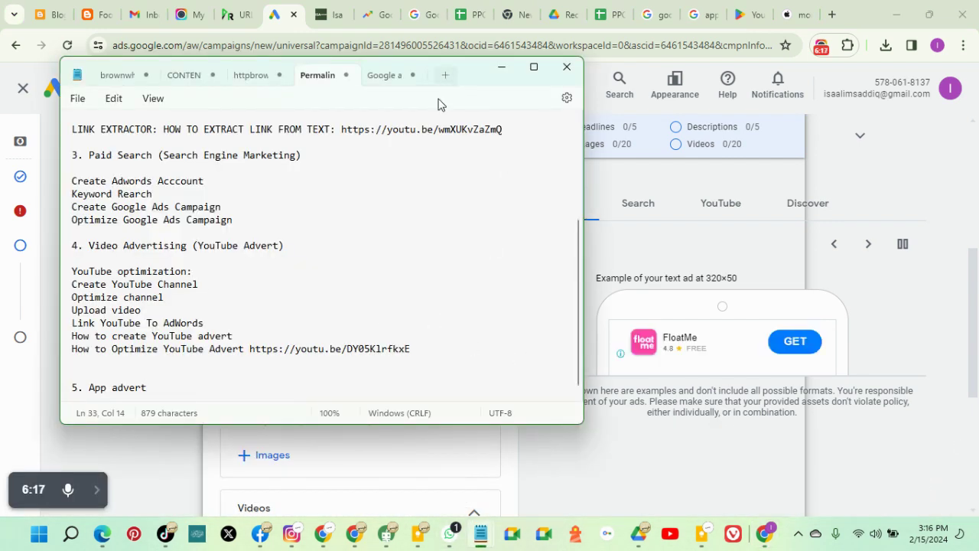
click(446, 75)
key(ctrl+v)
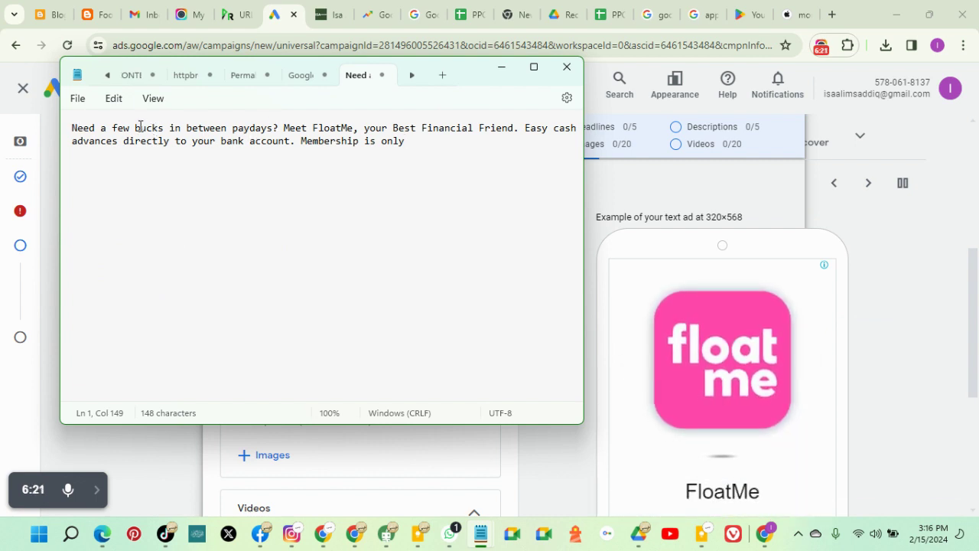
drag(136, 128, 268, 132)
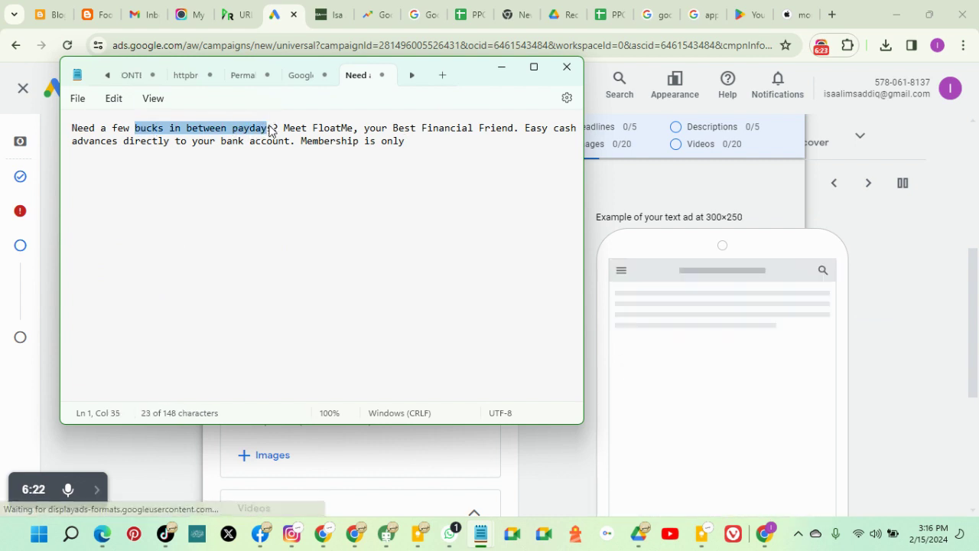
click(501, 67)
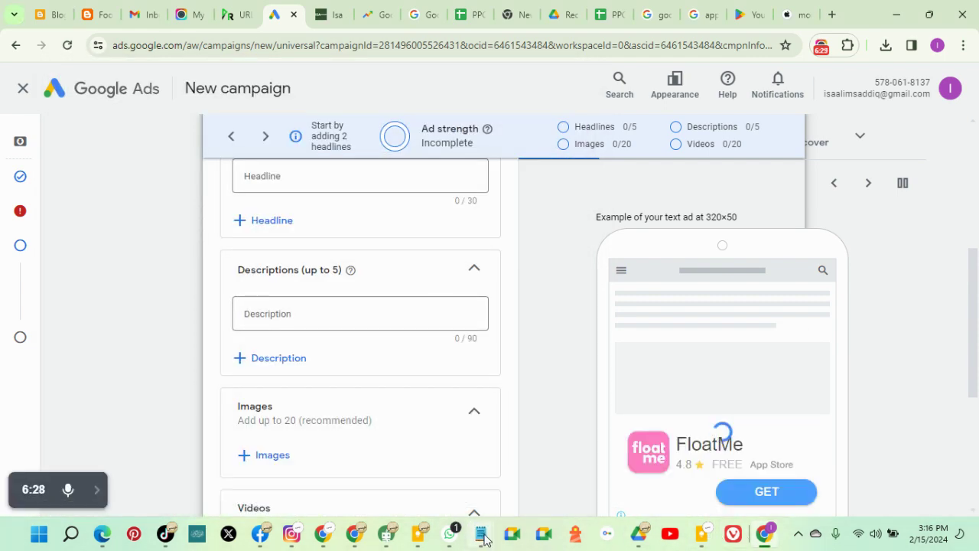
Copy "Need a few bucks in between paydays? Meet FloatMe" from Notepad into the first ad description and remove its question mark.
mouse_move(480, 533)
click(929, 478)
click(246, 141)
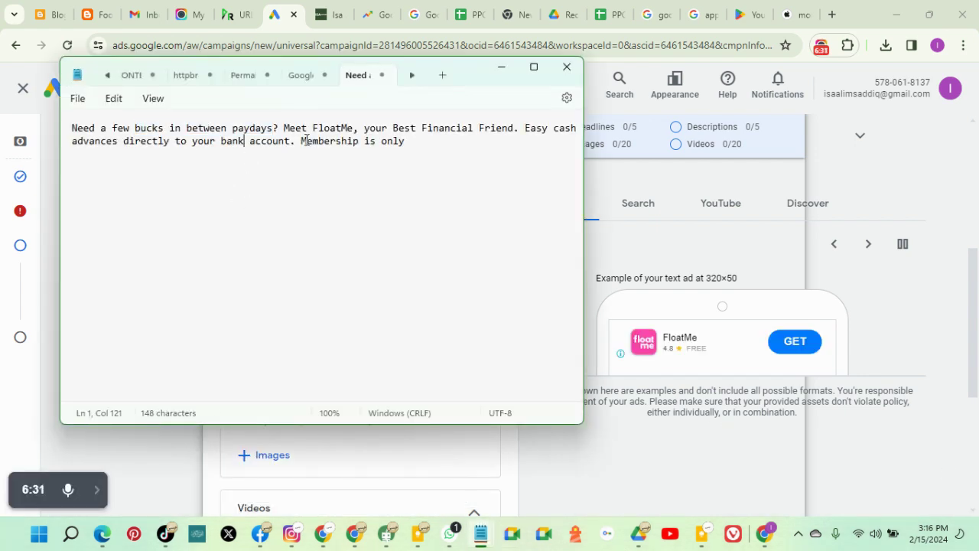
drag(354, 129, 72, 124)
key(ctrl+c)
click(501, 67)
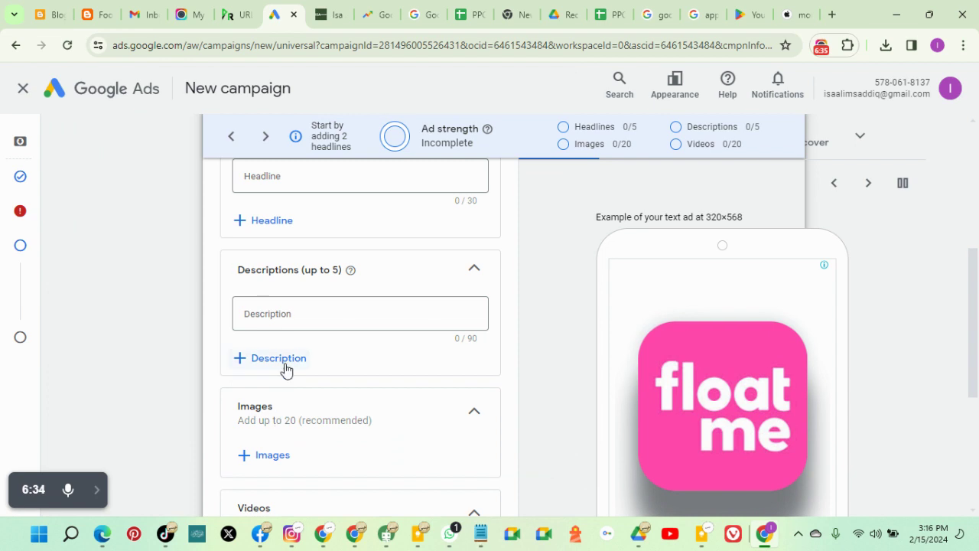
click(297, 313)
key(ctrl+v)
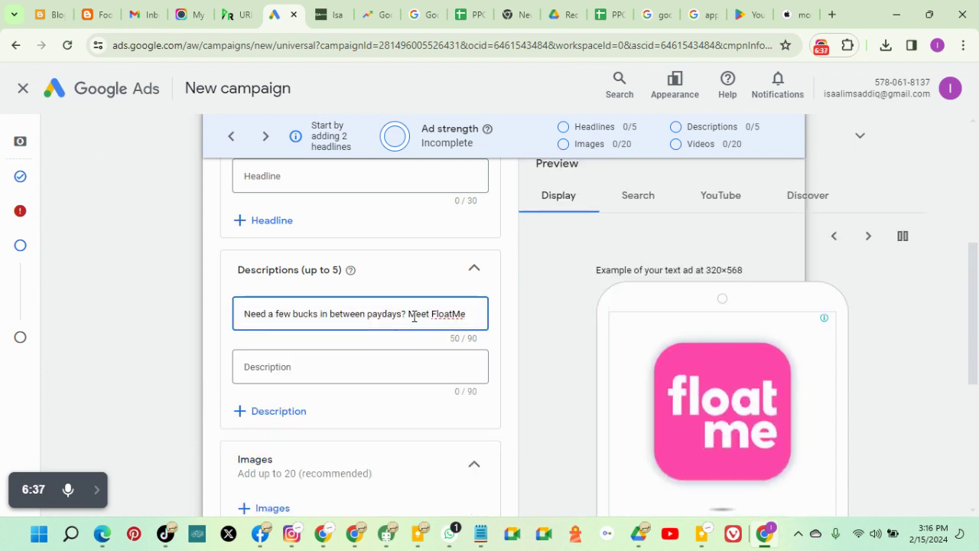
key(BackSpace)
key(BackSpace)
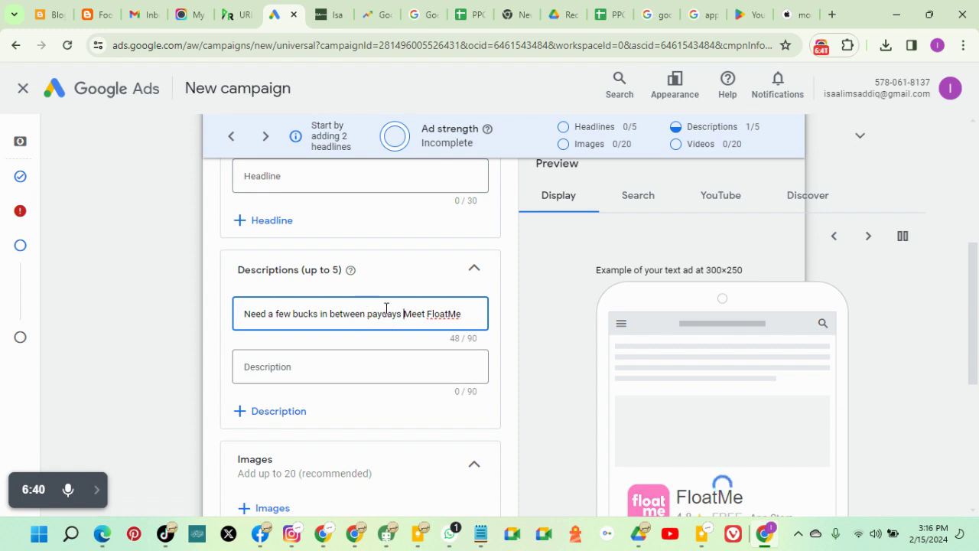
Copy "Meet FloatMe, your Best Financial Friend" from Notepad and append it to the first ad description.
mouse_move(480, 533)
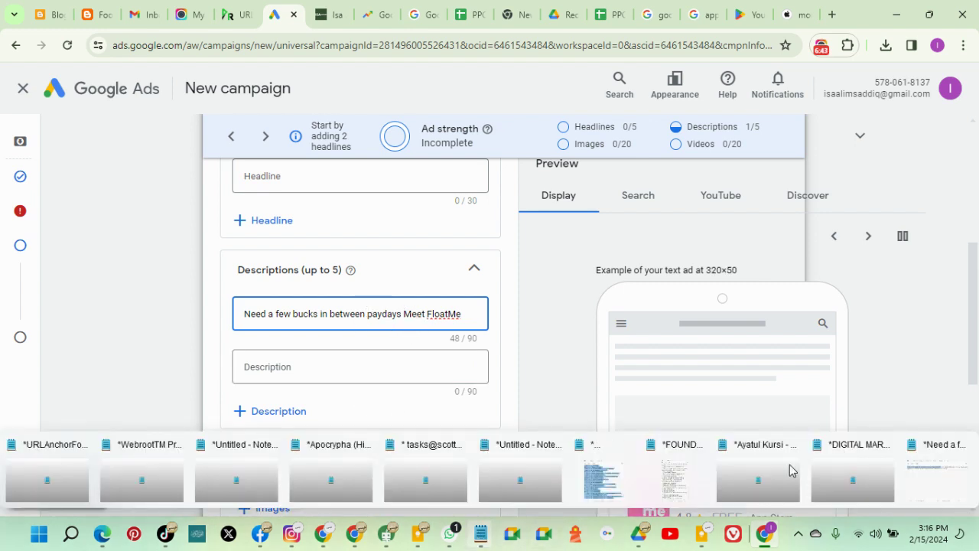
click(925, 476)
drag(366, 128, 284, 128)
key(ctrl+c)
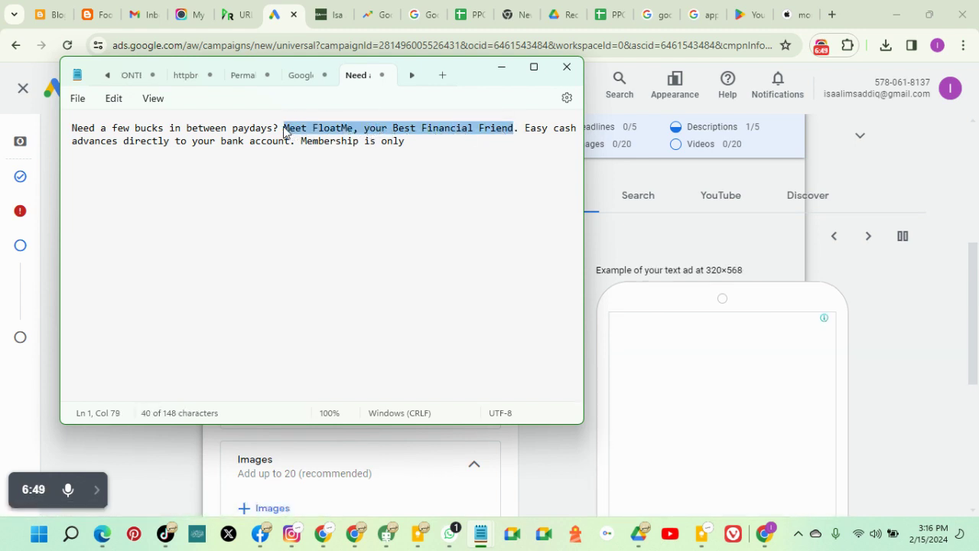
click(493, 72)
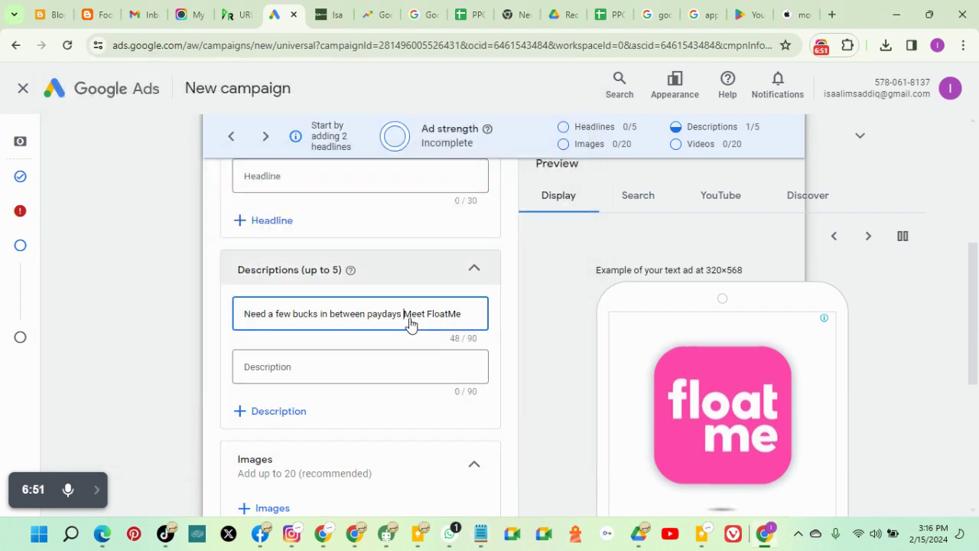
click(477, 309)
key(ctrl+v)
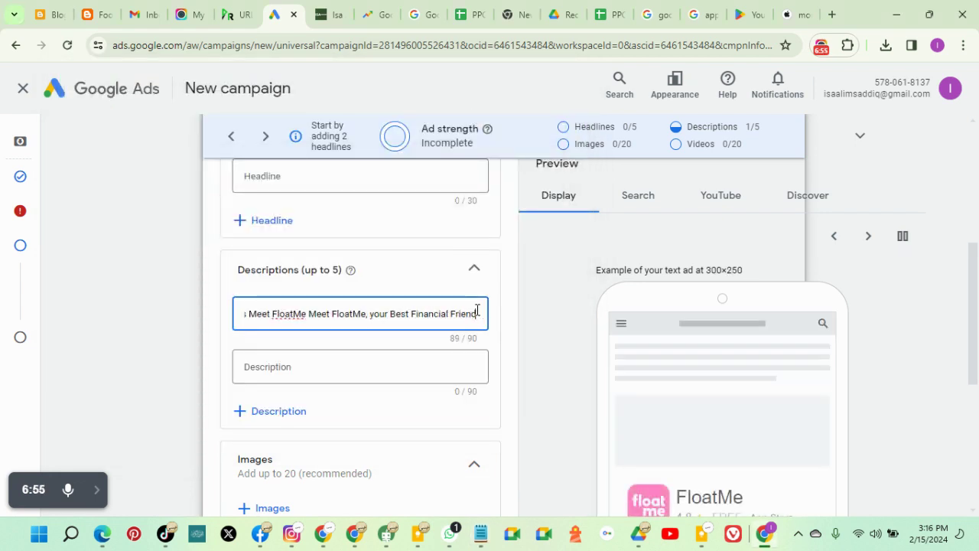
Move "Need a few bucks in between paydays" out of the first ad description into the second one.
drag(246, 314, 168, 326)
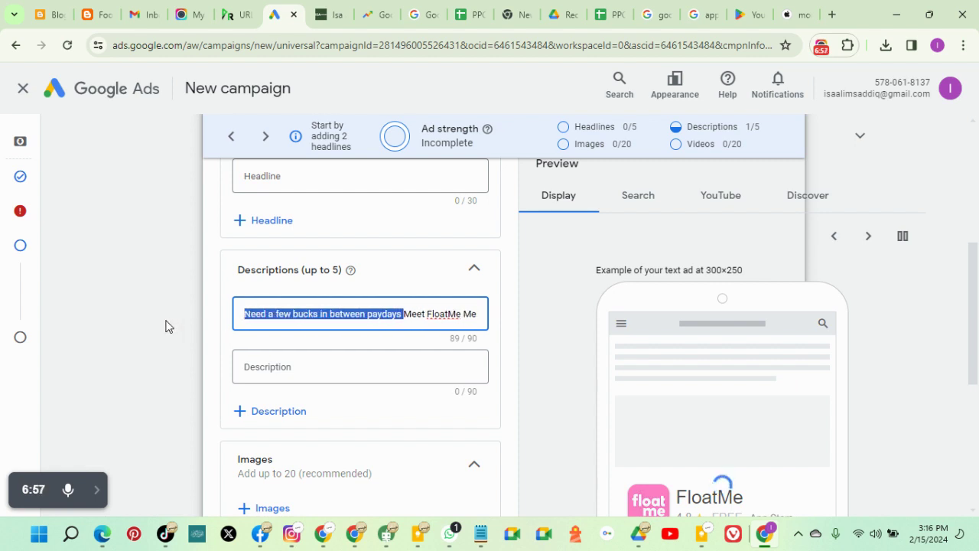
key(ctrl+x)
click(267, 366)
key(ctrl+v)
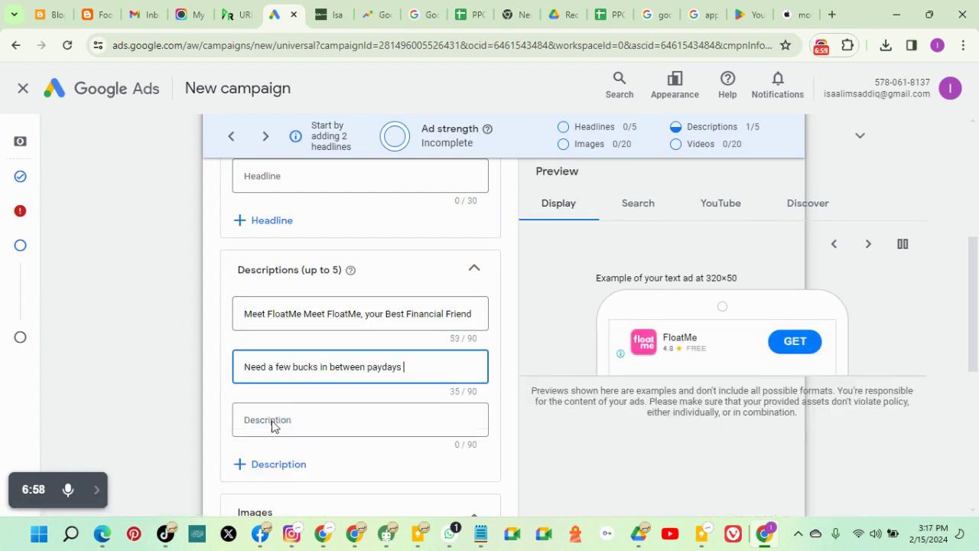
Copy "Easy cash advances directly to your bank account" from Notepad into the third ad description.
click(480, 533)
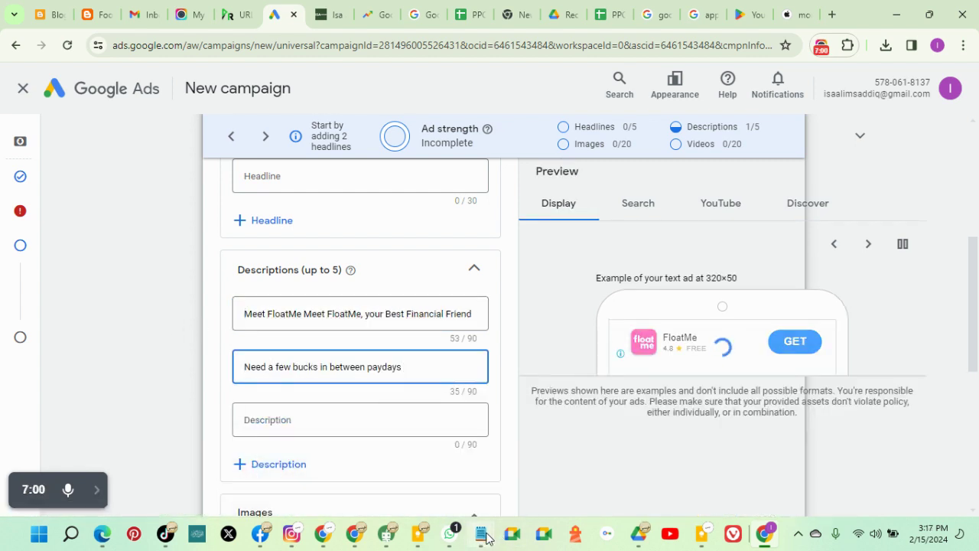
click(949, 478)
drag(526, 127, 293, 146)
click(501, 67)
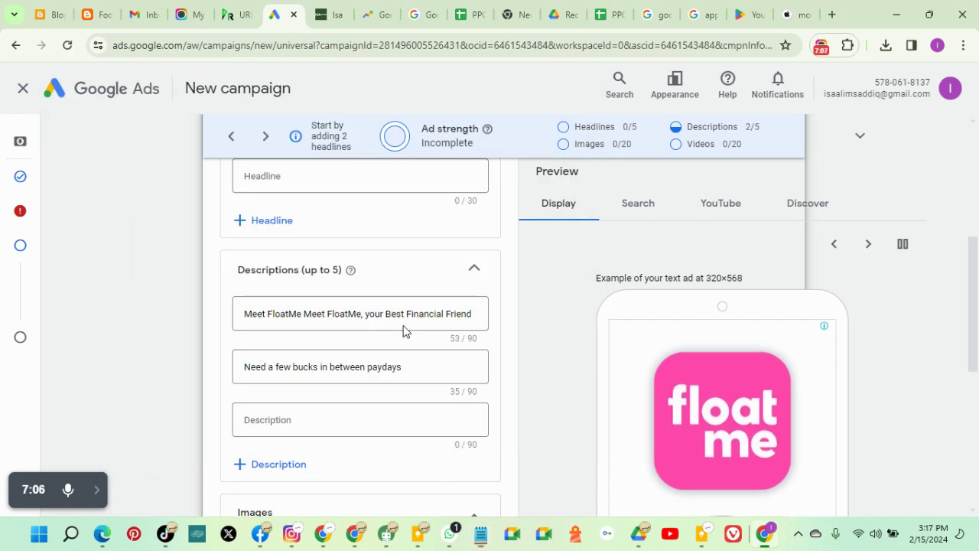
click(302, 418)
key(ctrl+v)
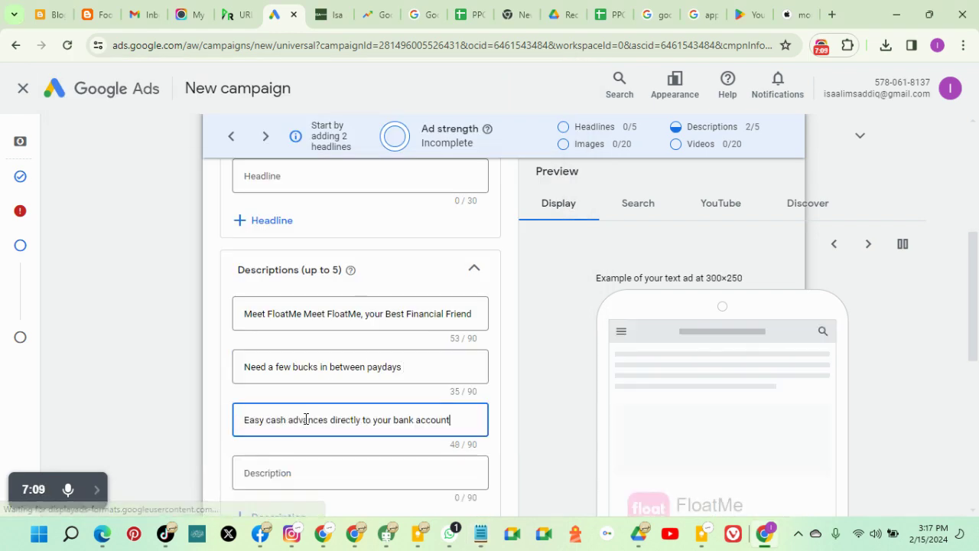
Review the ad asset sections, page through the display ad previews and check the ad strength details.
scroll(494, 425, down, 4)
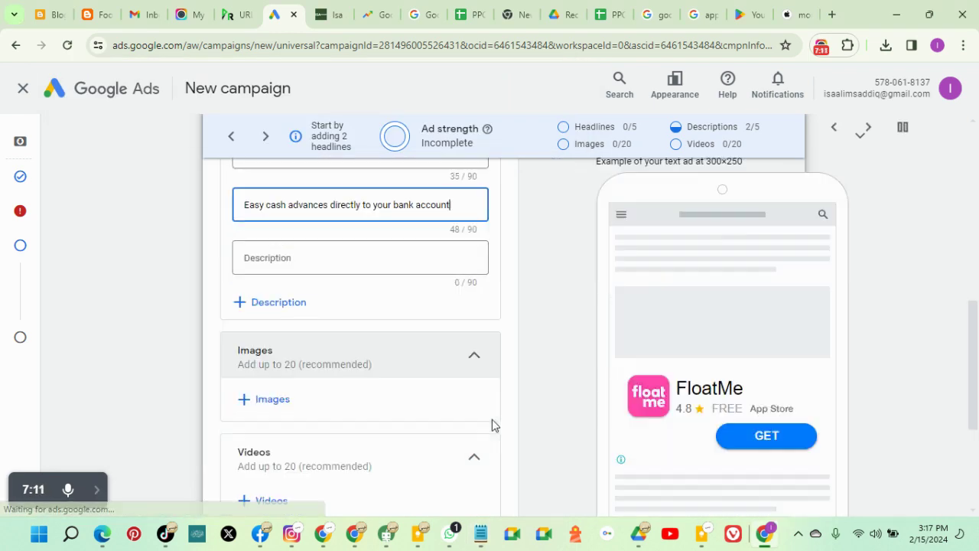
scroll(493, 424, up, 4)
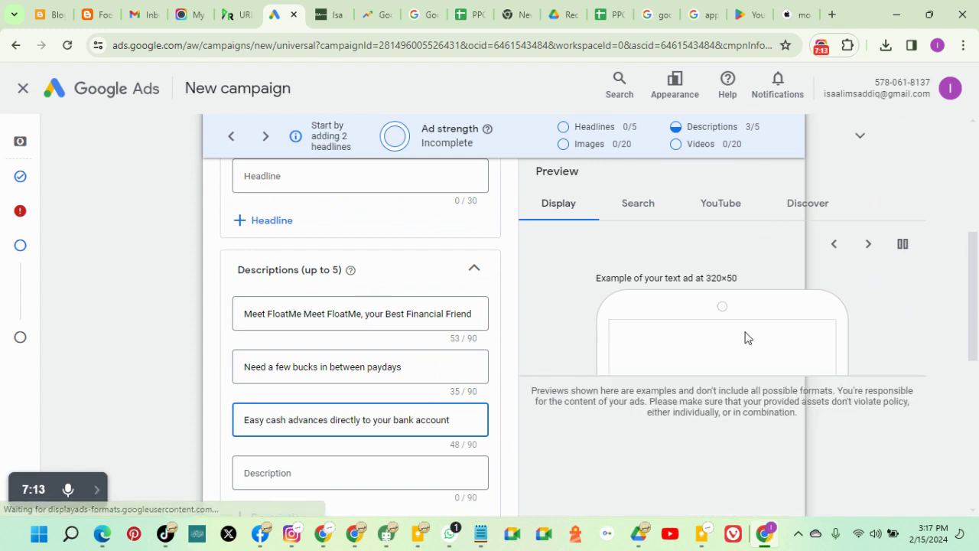
scroll(876, 325, down, 2)
scroll(790, 300, up, 4)
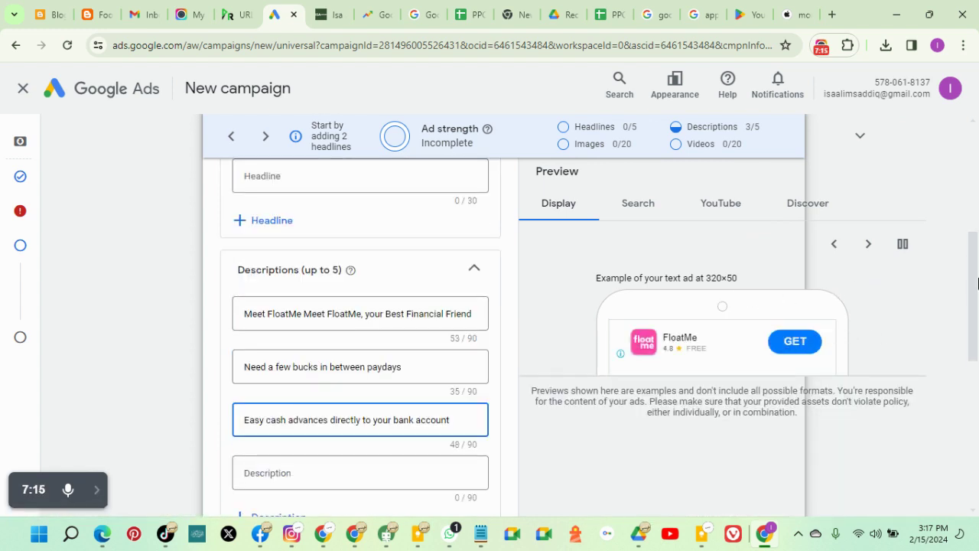
scroll(617, 250, down, 1)
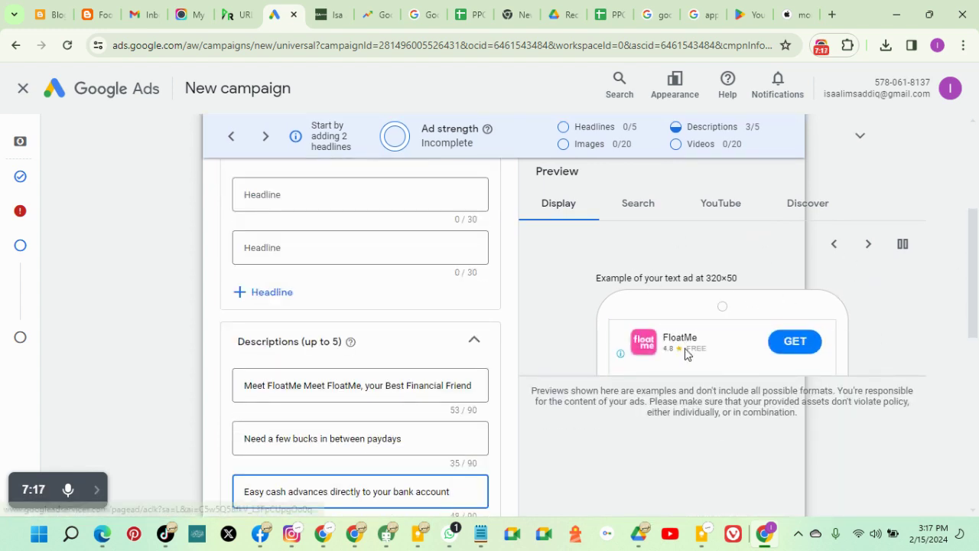
click(868, 253)
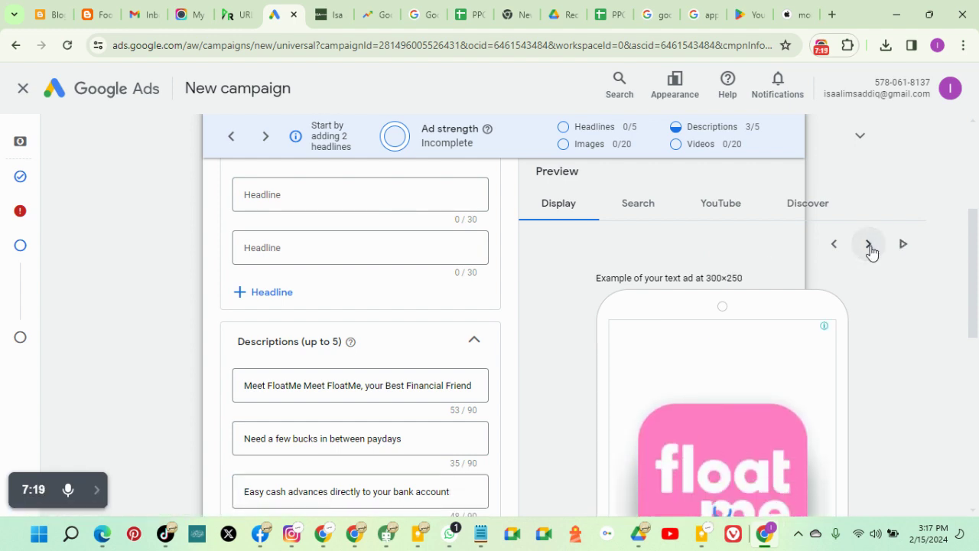
click(869, 252)
scroll(867, 267, down, 1)
drag(972, 274, 973, 341)
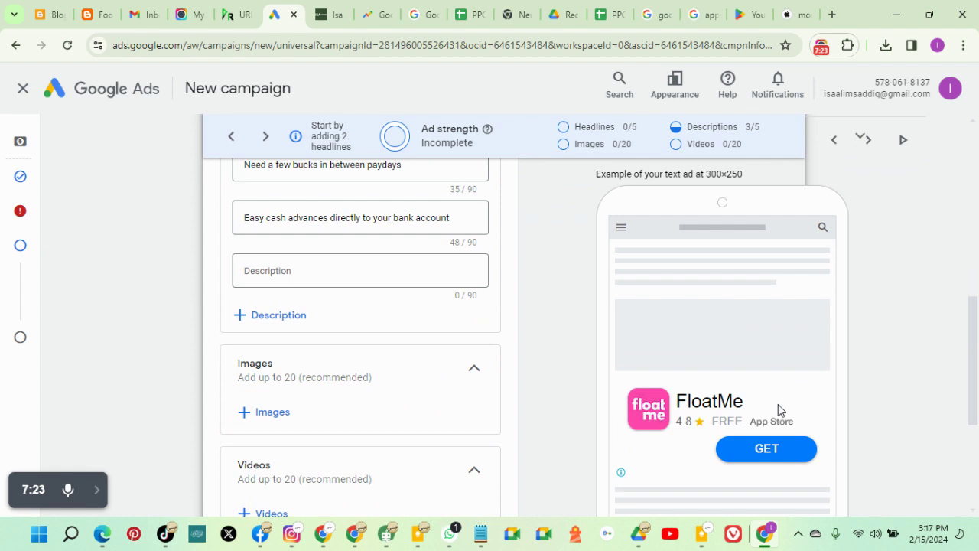
click(865, 142)
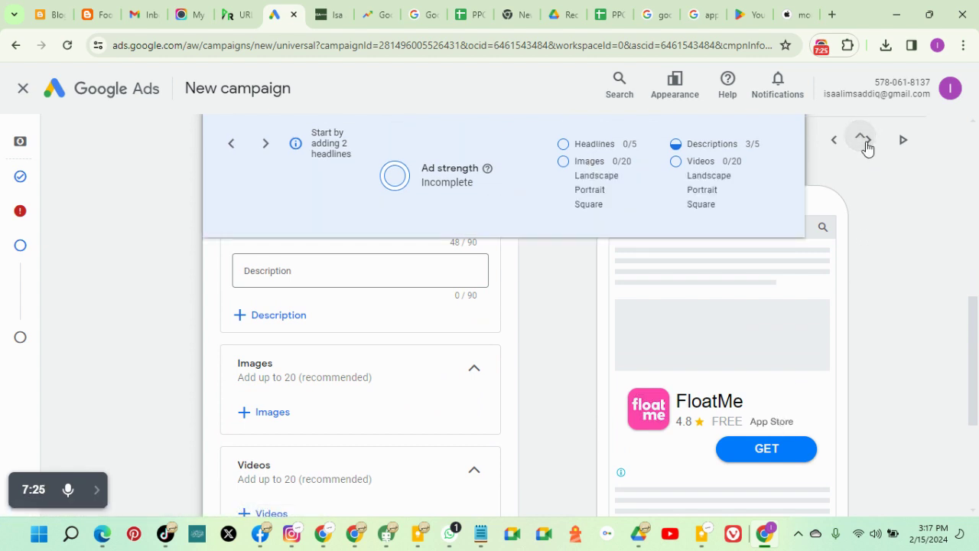
click(871, 142)
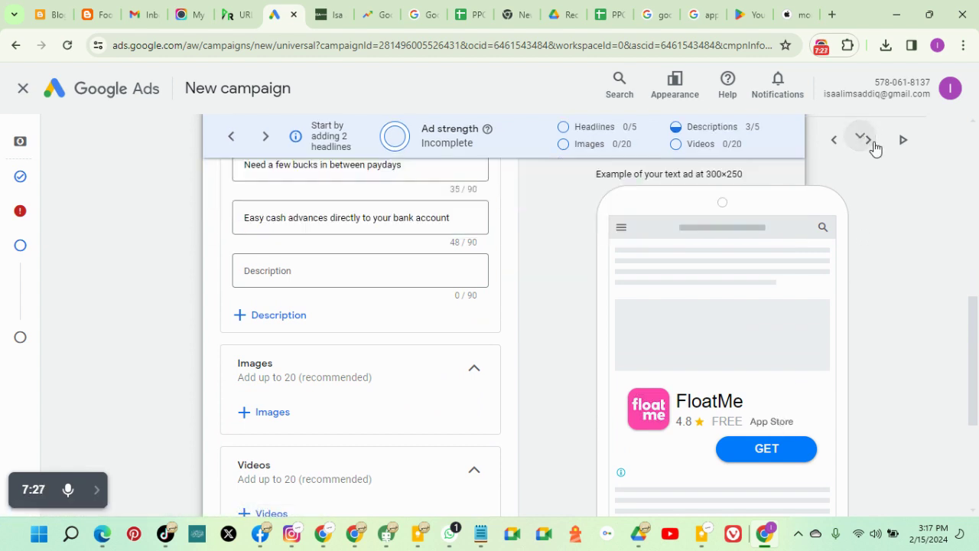
Expand the ad strength breakdown per asset type, go back to the previous display ad preview, and collapse the breakdown.
click(870, 148)
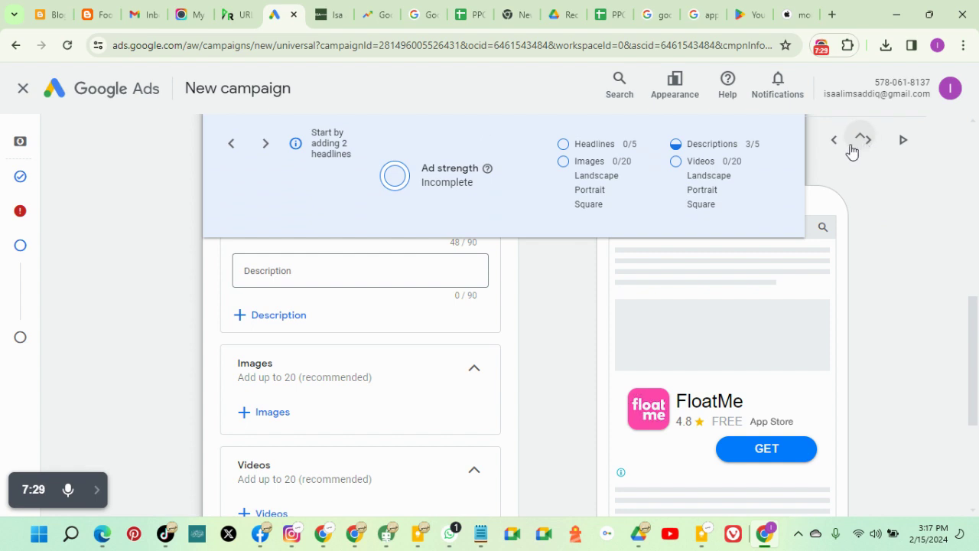
scroll(968, 316, up, 1)
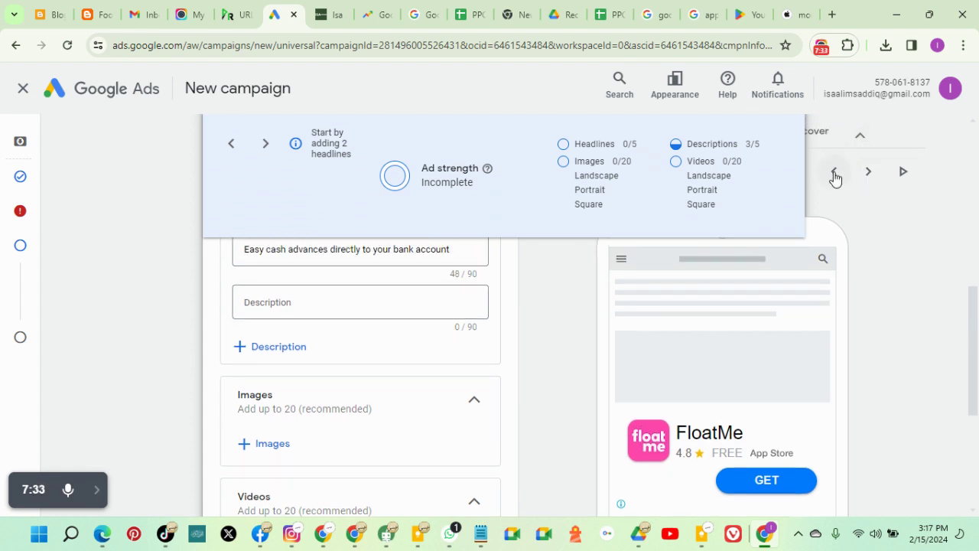
click(834, 175)
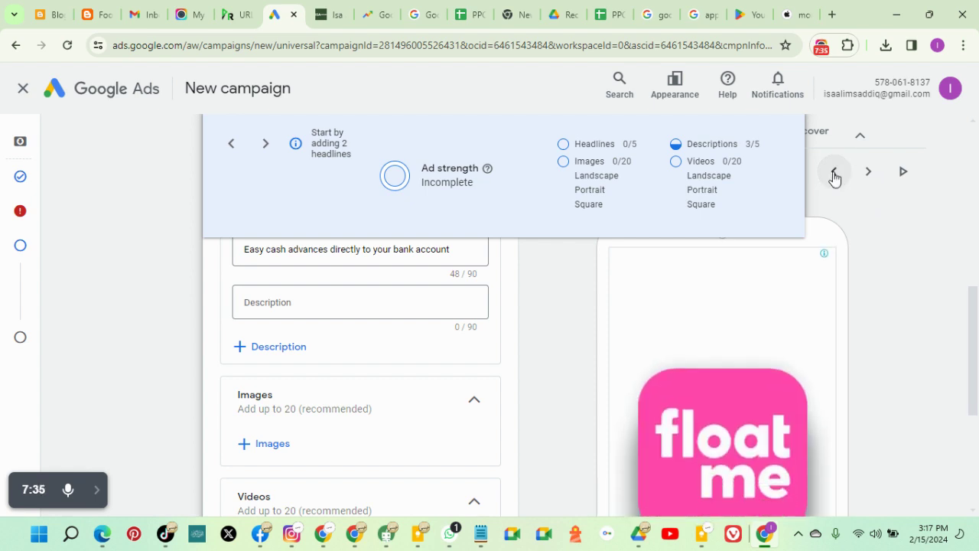
scroll(880, 233, down, 2)
scroll(886, 246, down, 4)
scroll(884, 247, up, 10)
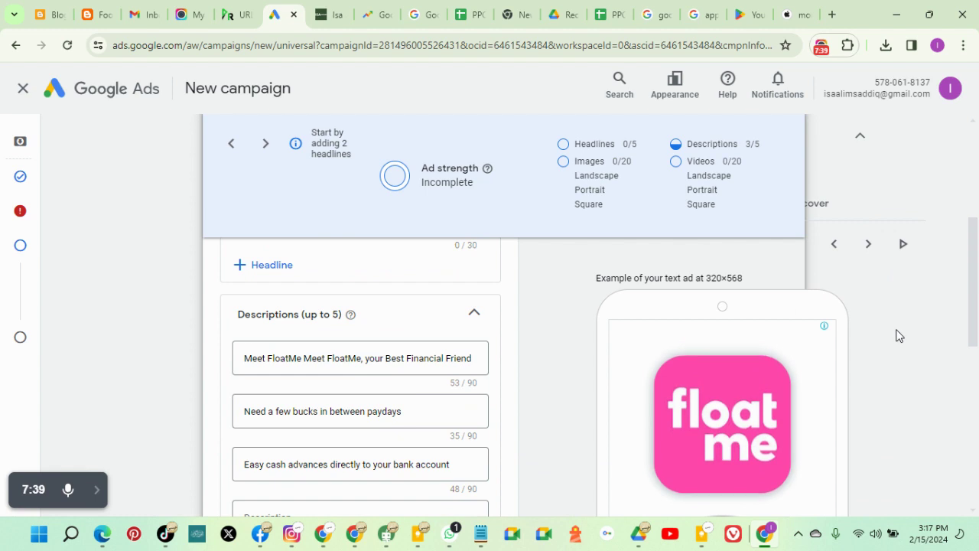
click(862, 143)
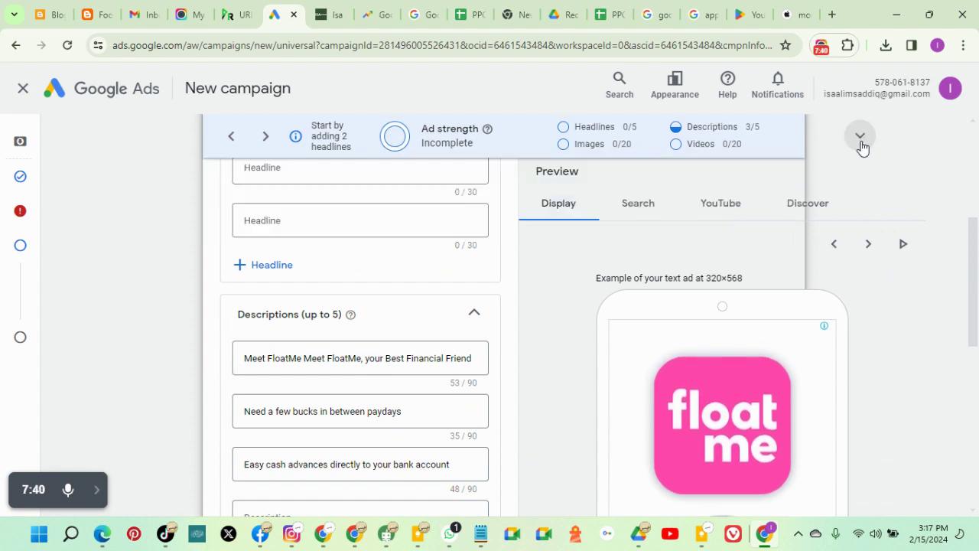
Compare the YouTube, Search and Display previews of the ad alongside the headline and description fields.
click(731, 206)
scroll(899, 324, down, 1)
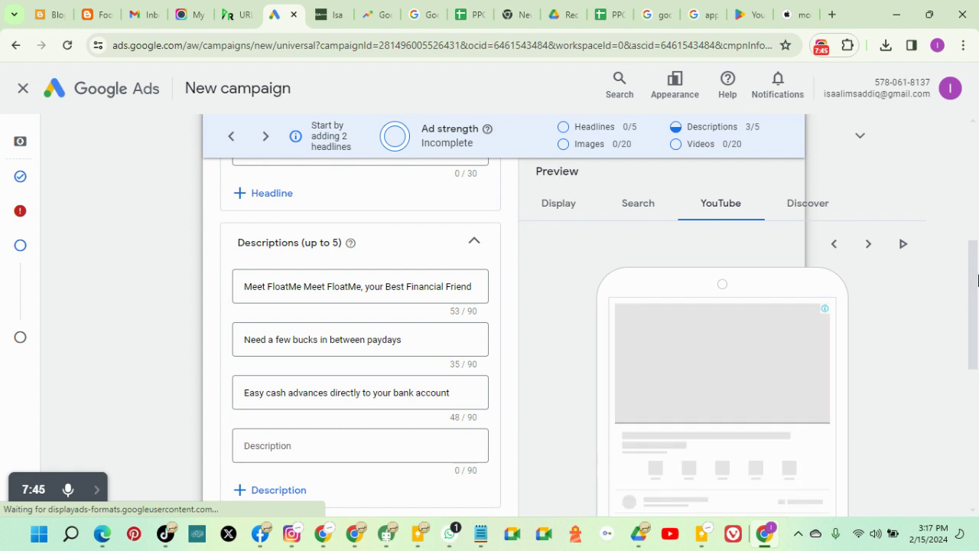
scroll(976, 290, down, 1)
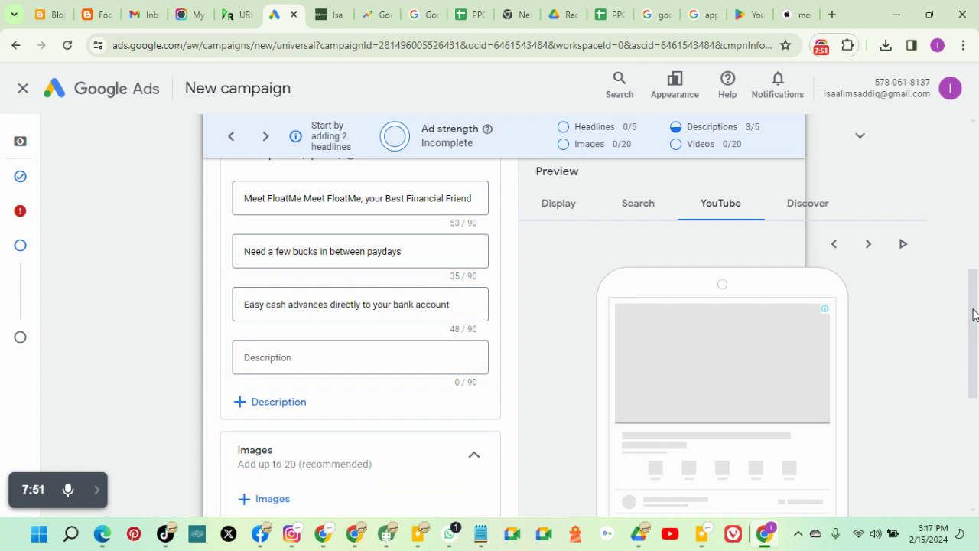
drag(974, 313, 973, 262)
scroll(802, 393, down, 2)
click(647, 207)
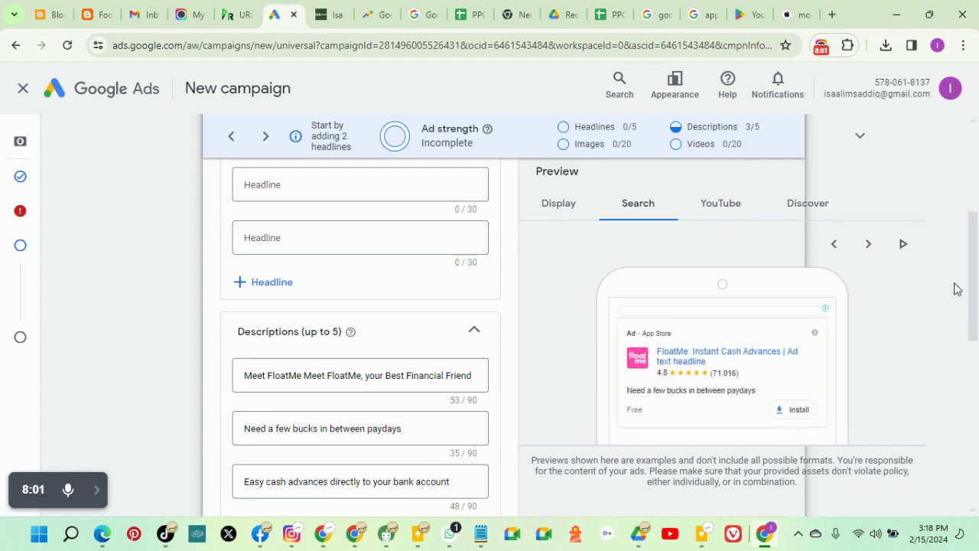
click(561, 206)
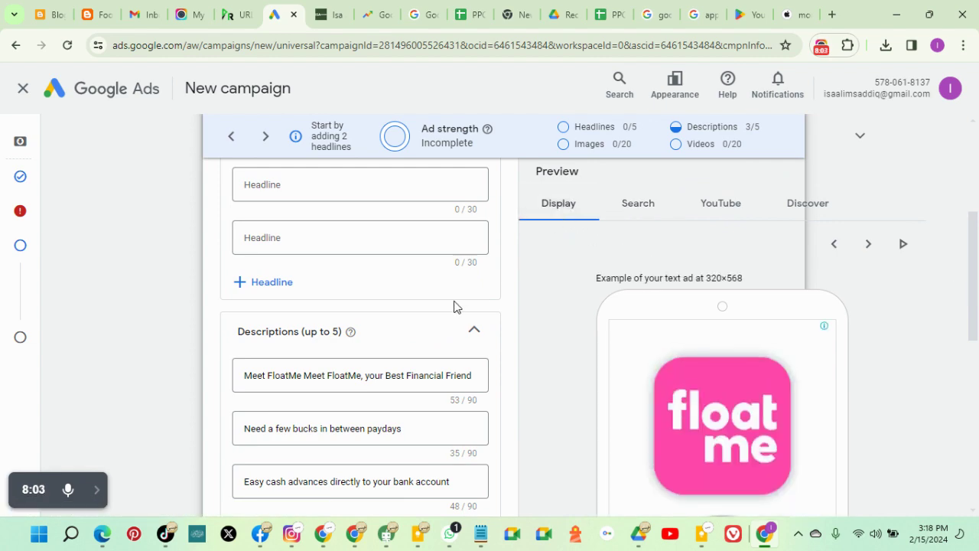
scroll(366, 319, up, 3)
scroll(372, 398, down, 1)
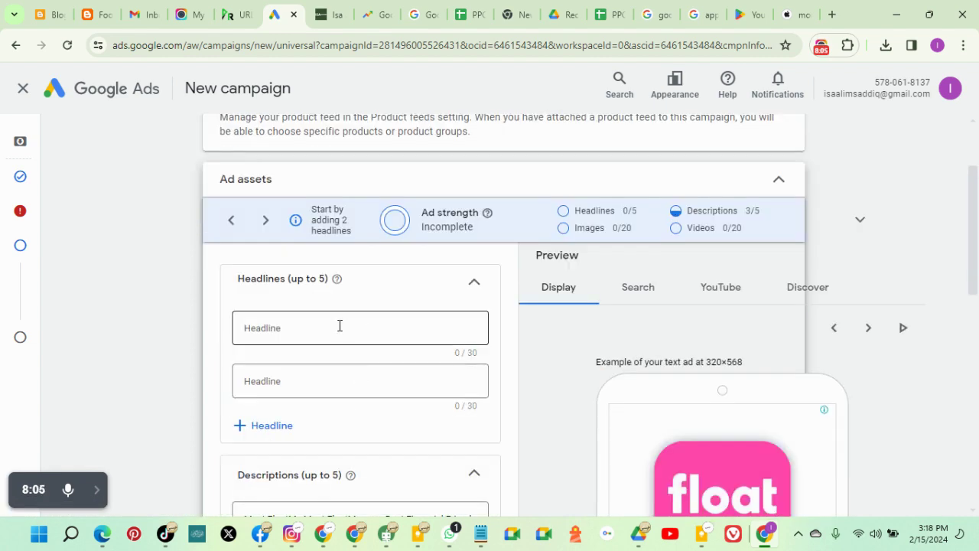
Copy "Need a few bucks" from the second description into the first headline.
scroll(464, 330, down, 3)
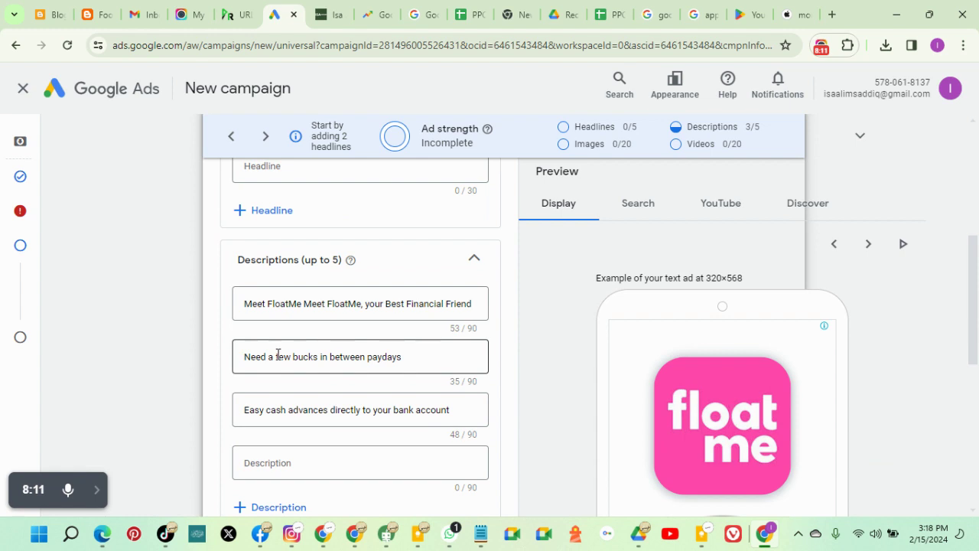
drag(247, 356, 314, 356)
scroll(352, 357, up, 2)
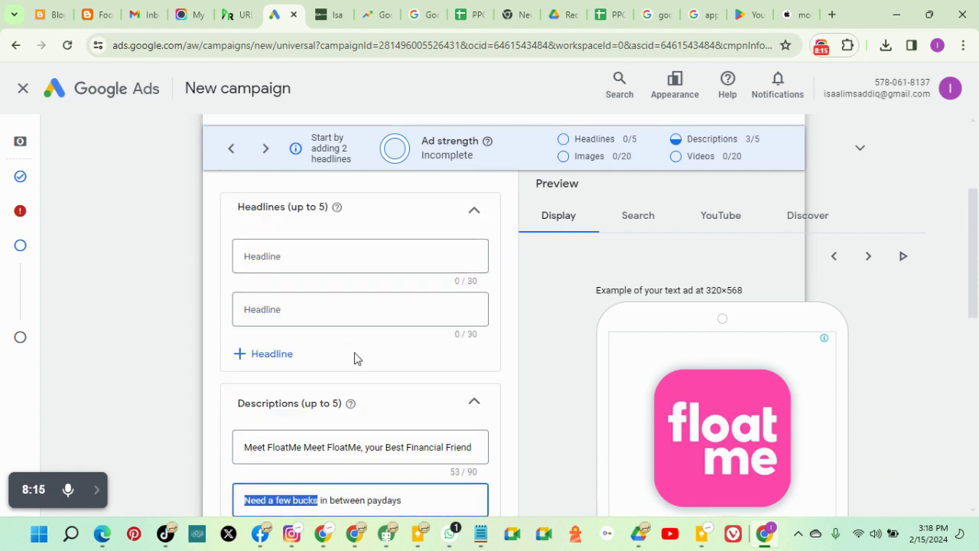
click(316, 257)
text(Need a few bucks)
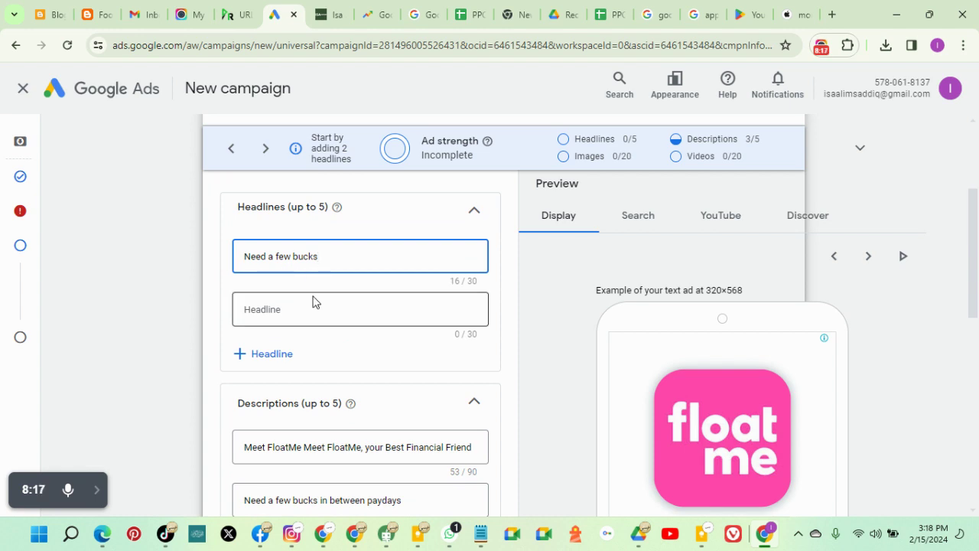
Copy the word "paydays" from the second description into the second headline.
scroll(313, 301, down, 1)
click(367, 428)
double_click(413, 429)
key(ctrl+c)
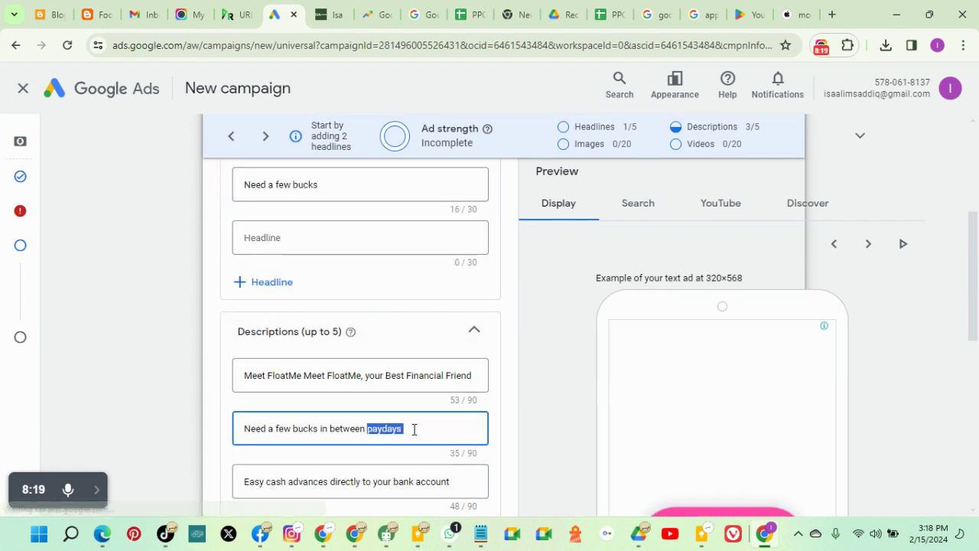
click(316, 242)
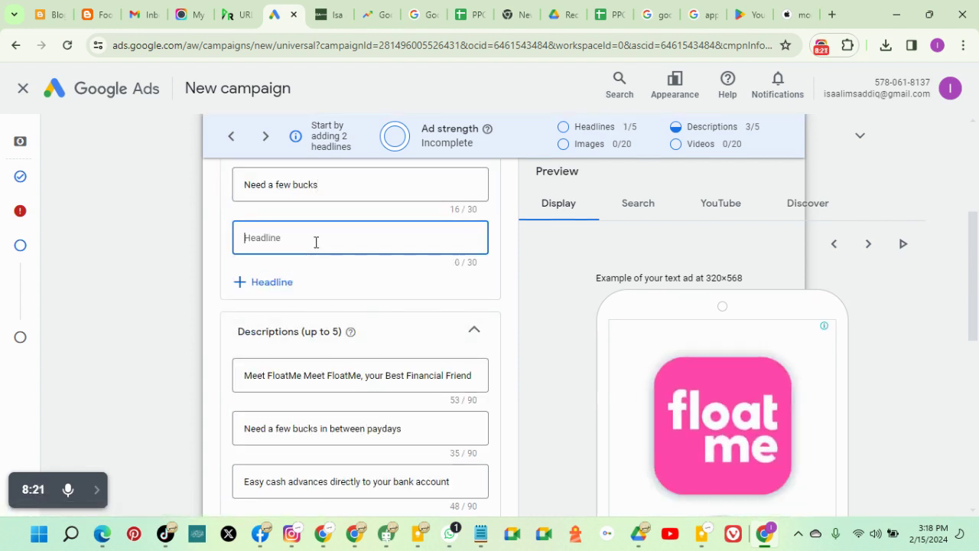
key(ctrl+v)
Complete and capitalize the second headline so it reads "Paydays bucks".
text(b)
key(BackSpace)
key(BackSpace)
text(B)
key(BackSpace)
key(BackSpace)
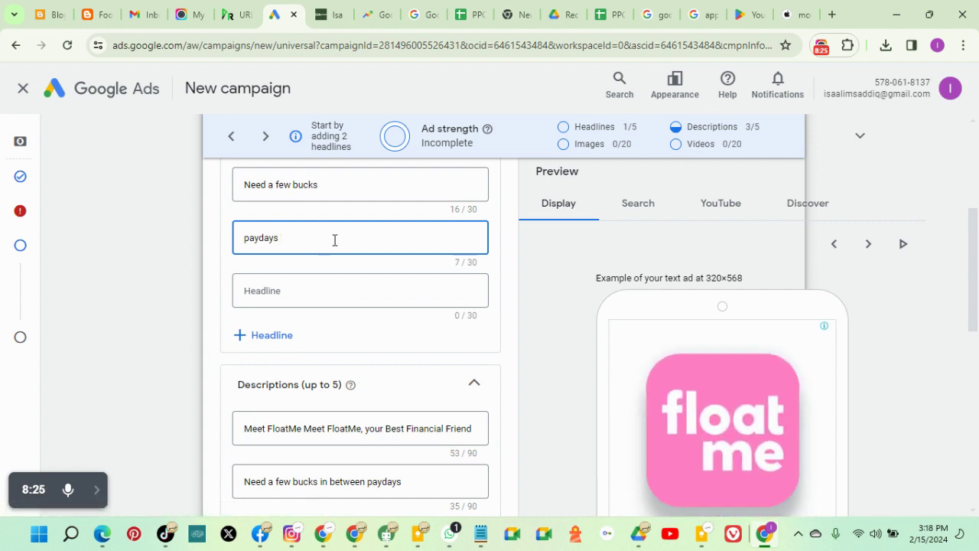
text(bucks)
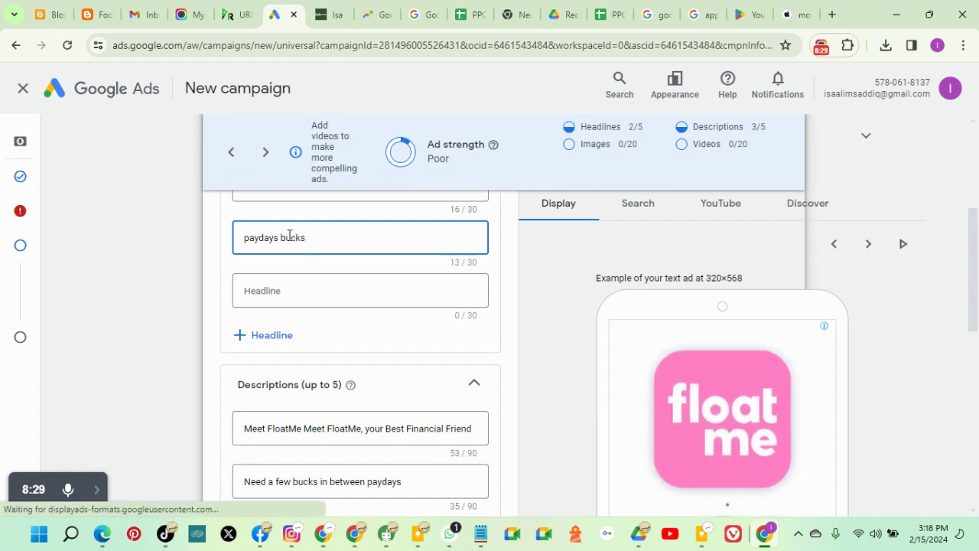
click(250, 238)
key(BackSpace)
text(P)
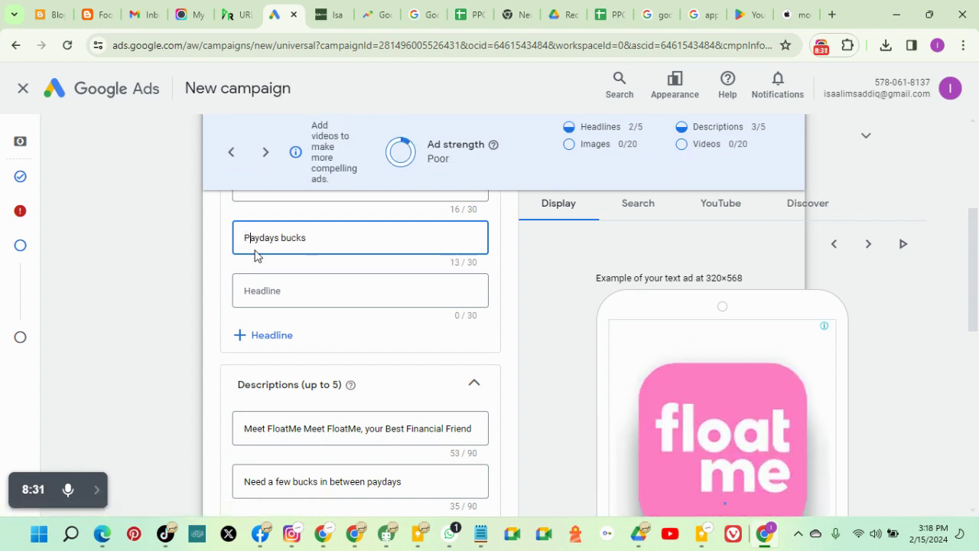
Enter "Download Float me now" as the third headline.
click(269, 289)
text(dO)
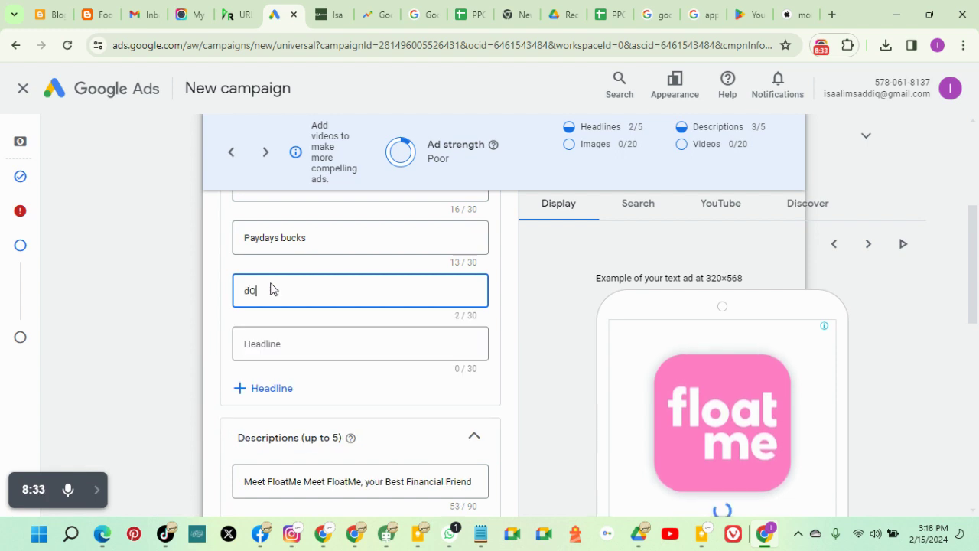
text(Downloads)
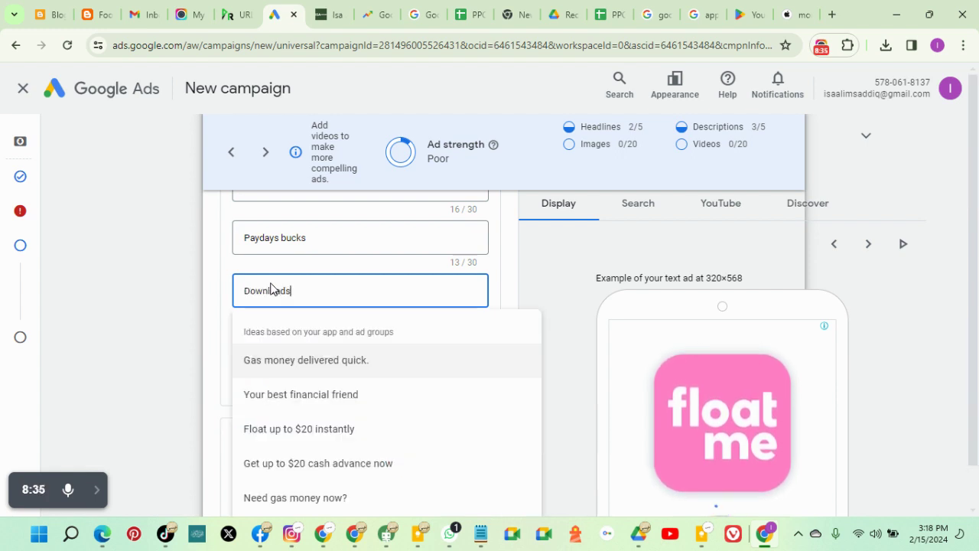
key(BackSpace)
text(D)
key(BackSpace)
text(Floa)
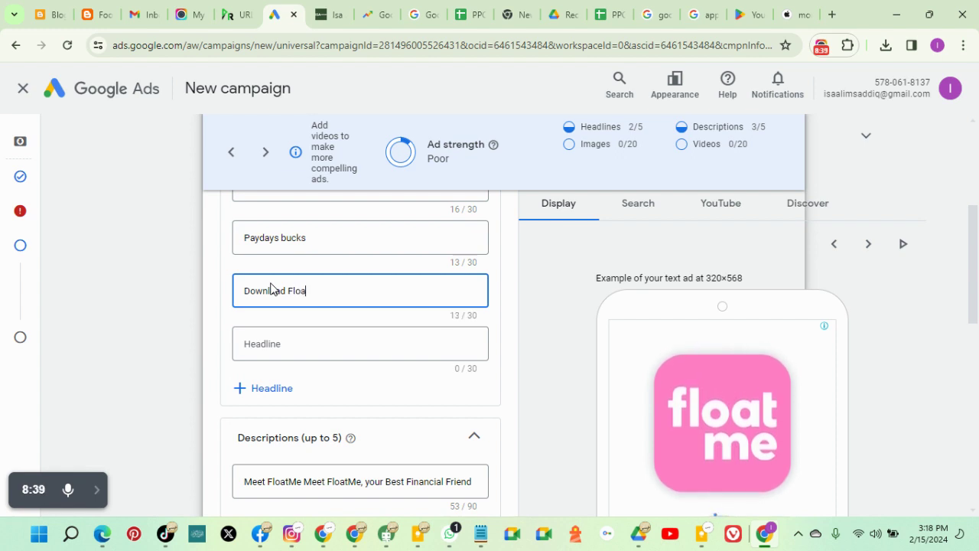
text(t me now)
click(269, 343)
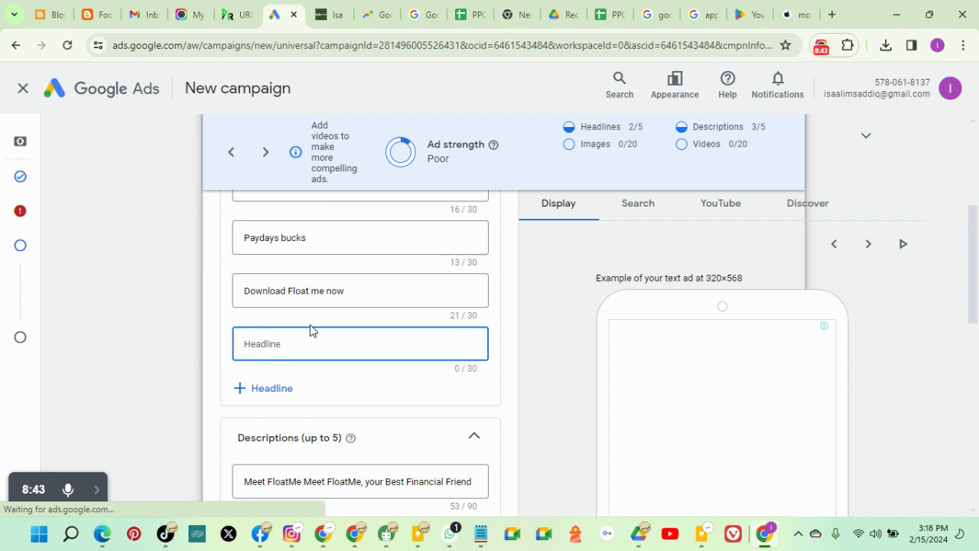
Look through the free stock images and asset library available for the ad's images, and close the picker without adding any.
scroll(334, 323, down, 8)
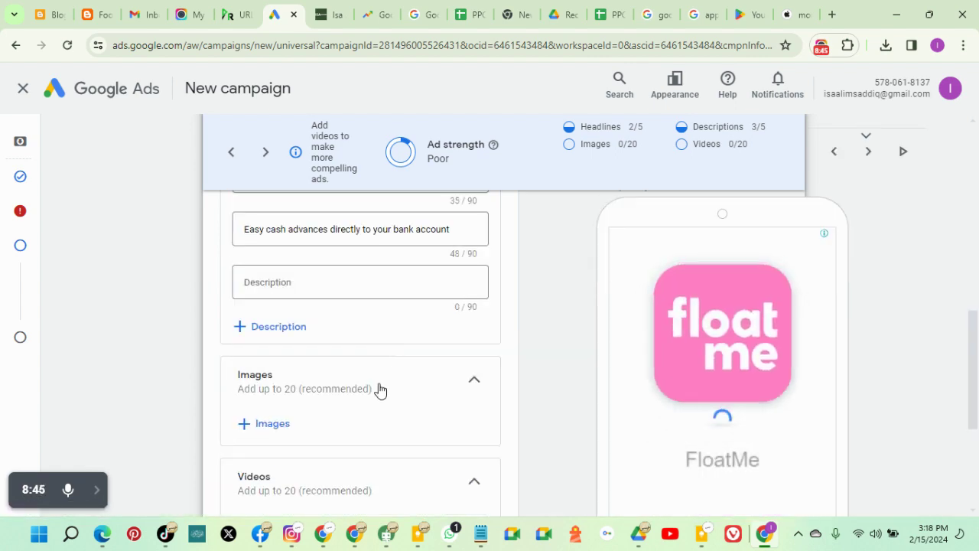
click(266, 281)
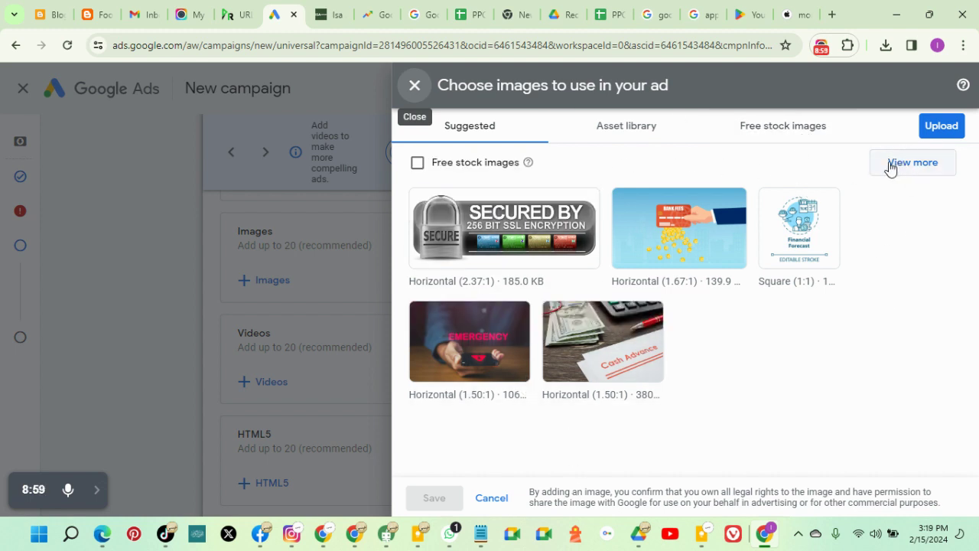
click(784, 133)
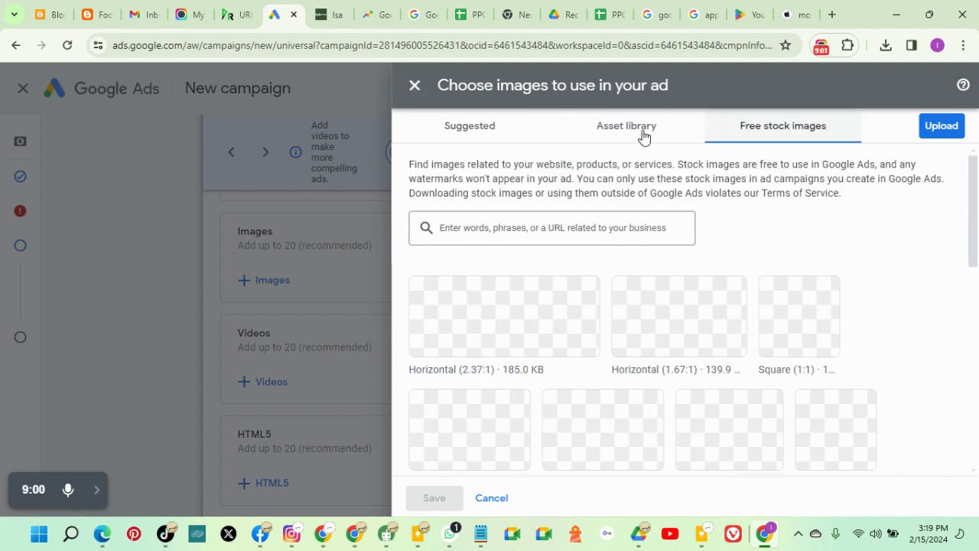
click(643, 136)
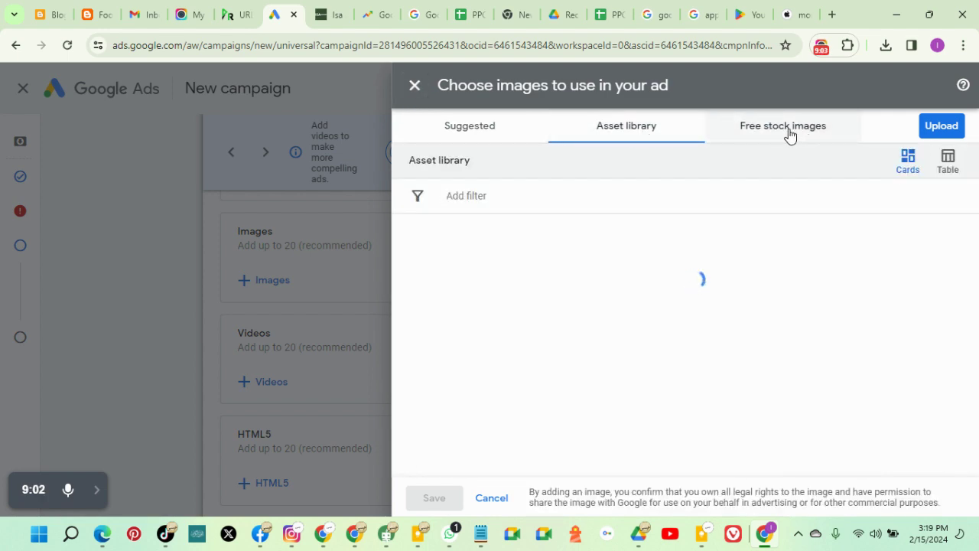
click(789, 134)
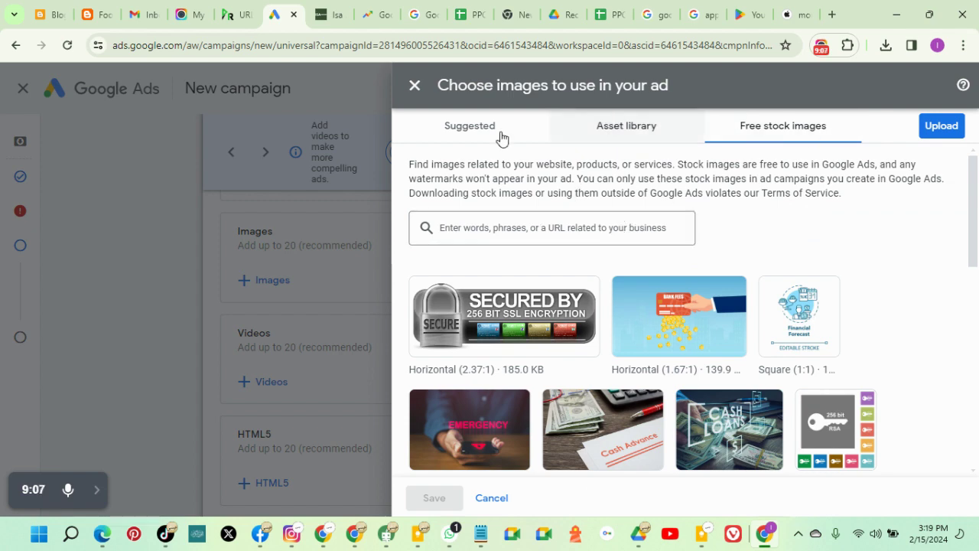
click(414, 85)
Look at the asset library and YouTube search options for adding ad videos, and close the picker without adding any.
scroll(340, 318, down, 1)
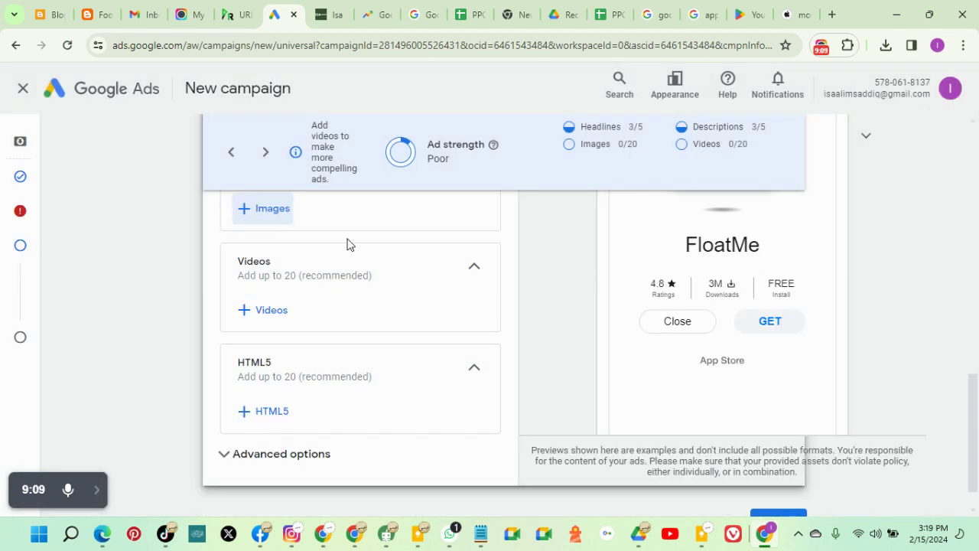
click(273, 311)
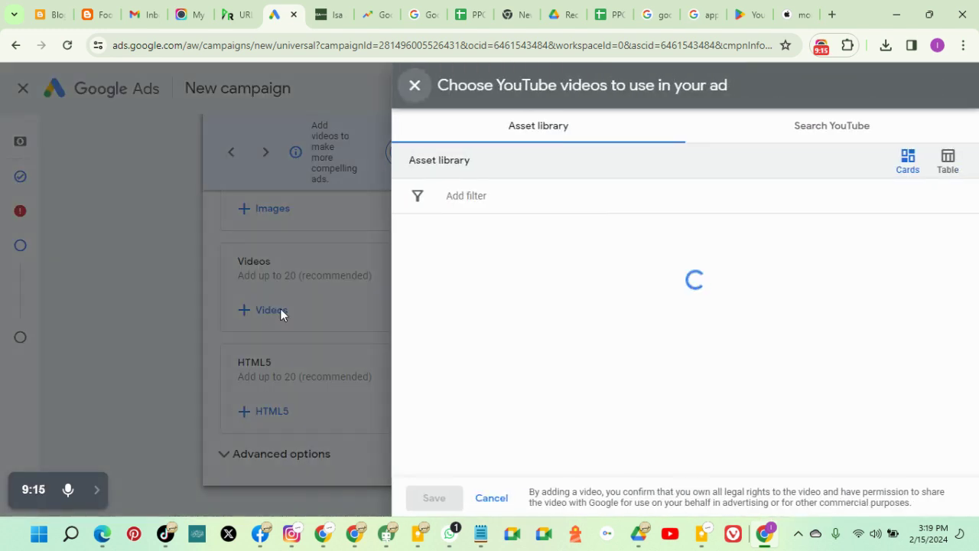
click(845, 128)
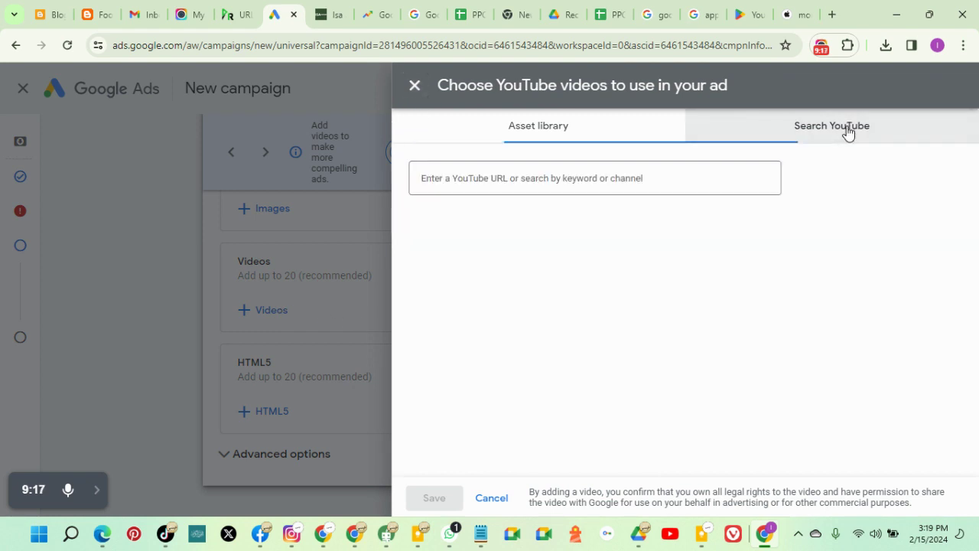
click(558, 129)
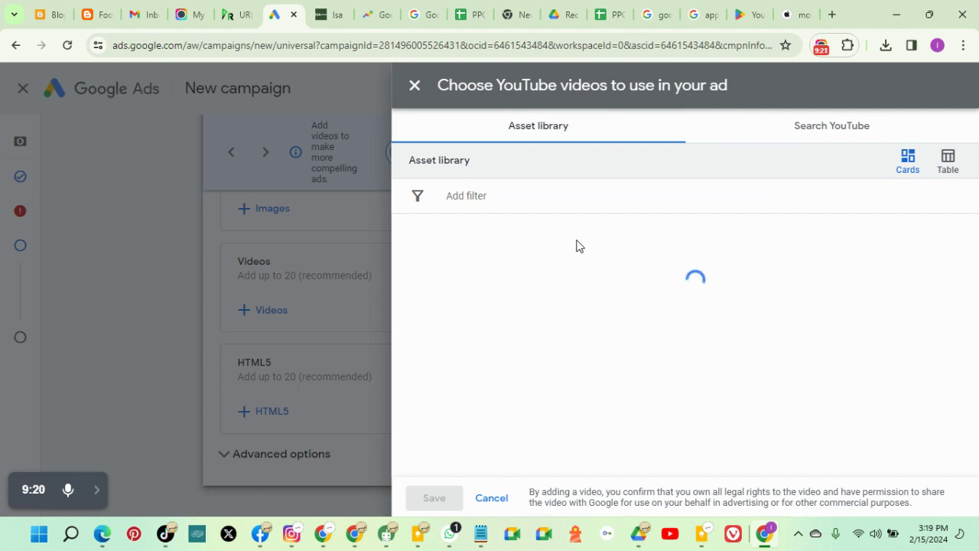
click(947, 162)
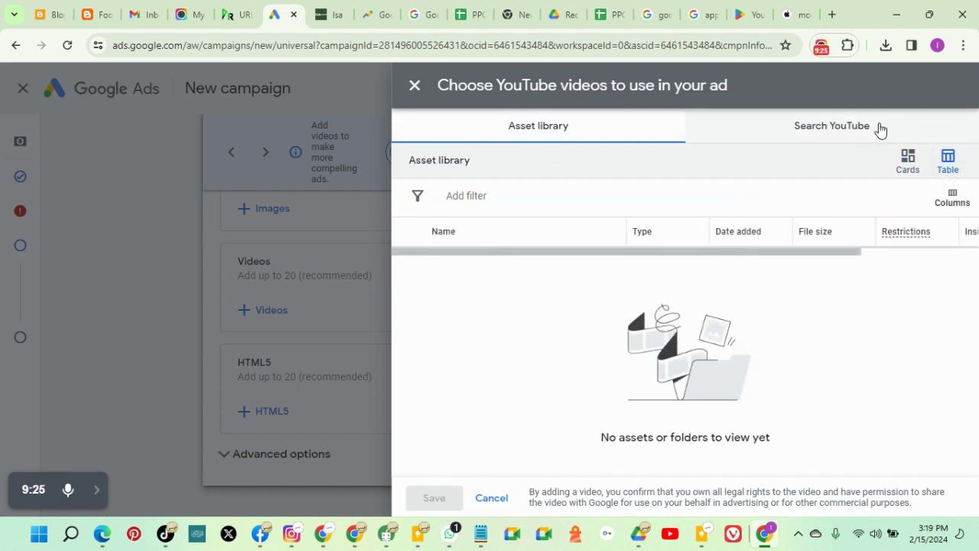
click(414, 84)
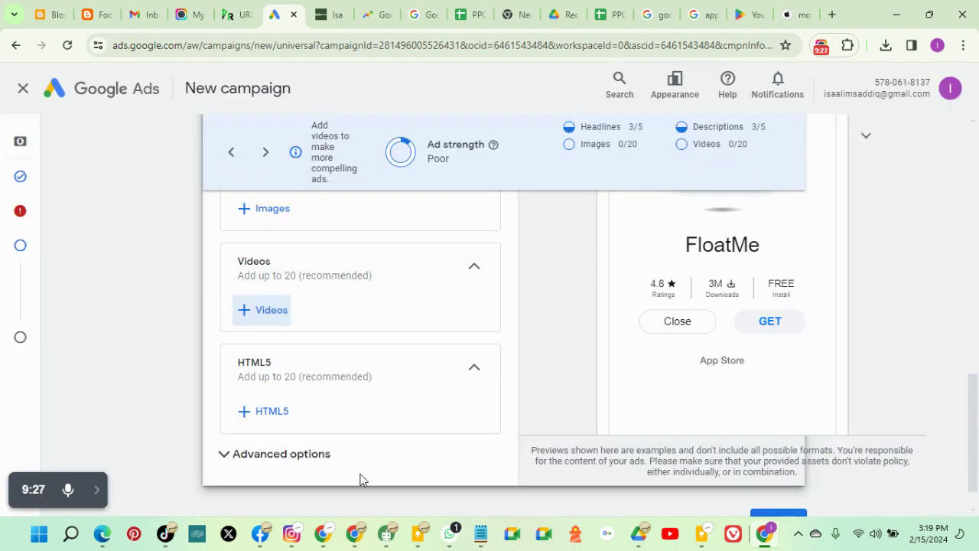
Expand the advanced options with the App URL deep link, leave it empty, and proceed to the campaign review.
click(332, 459)
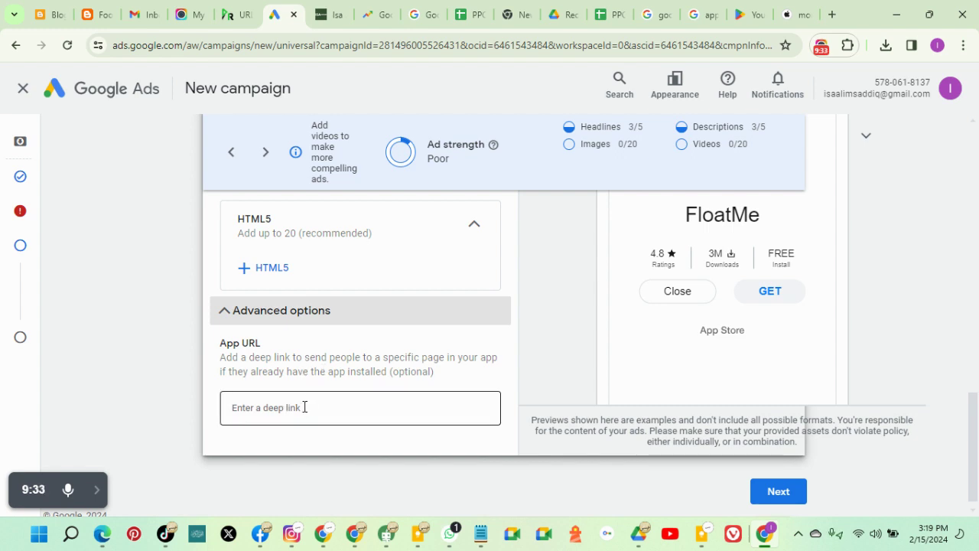
click(791, 502)
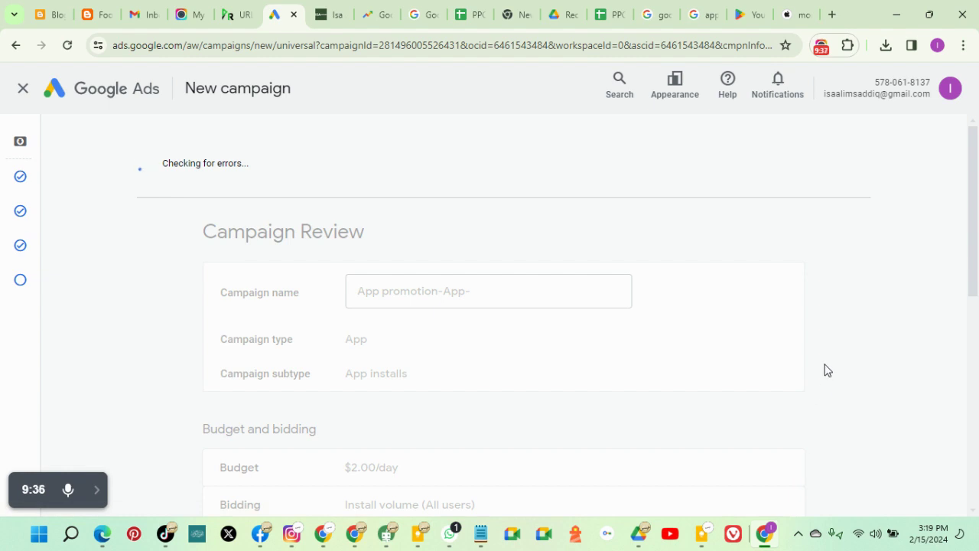
Check the summary of the app promotion campaign on the review page and publish the campaign.
scroll(773, 319, down, 1)
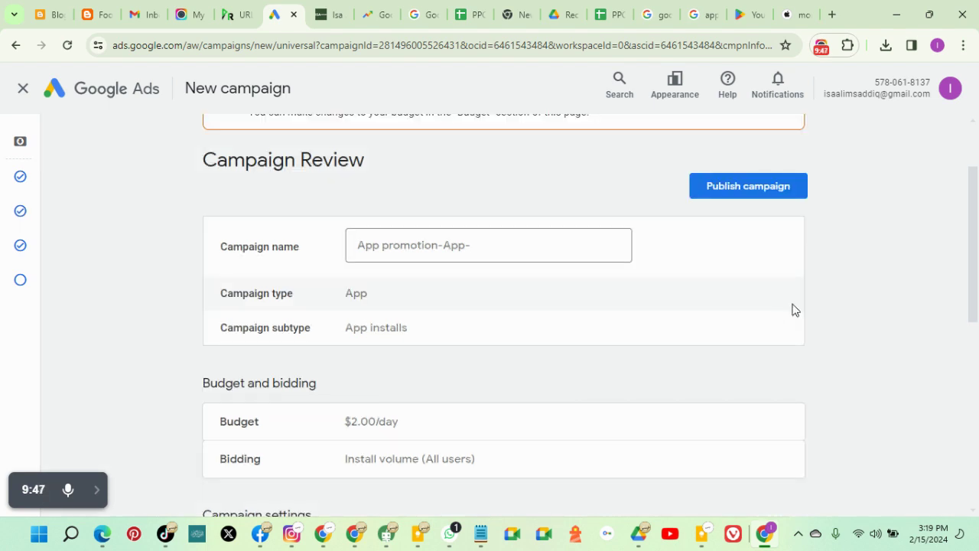
click(776, 197)
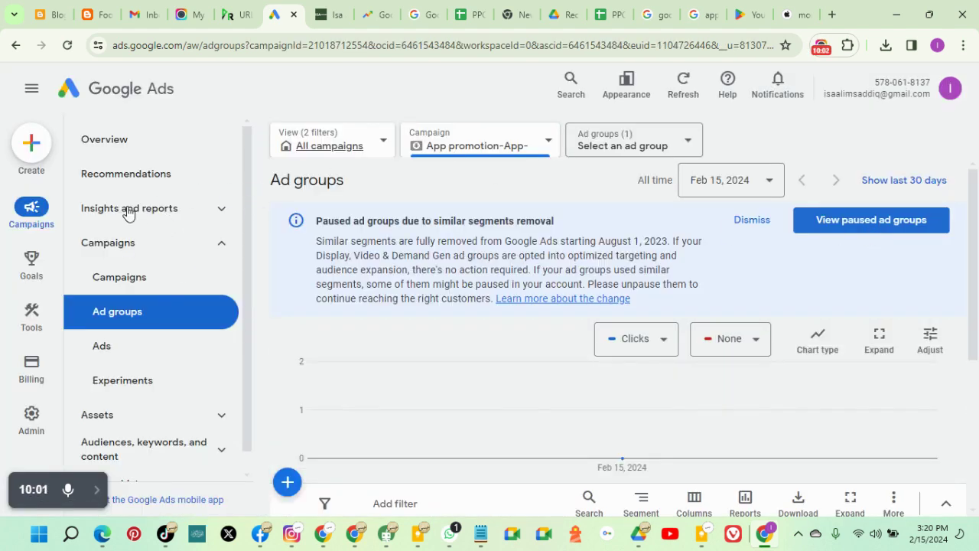
Open the campaign overview, check which campaigns can be selected, and look through the diagnostics of the Website traffic search campaign.
click(134, 148)
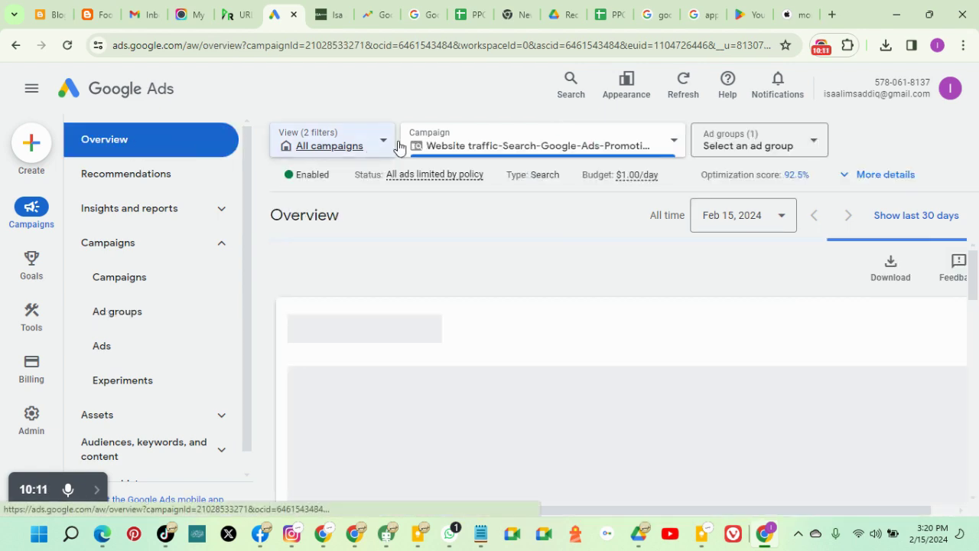
click(519, 152)
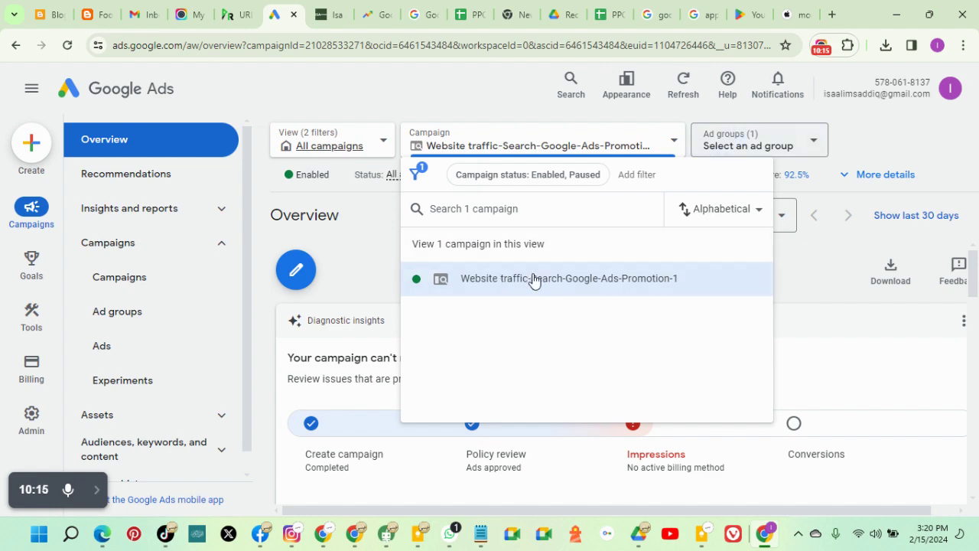
click(795, 269)
scroll(792, 275, down, 5)
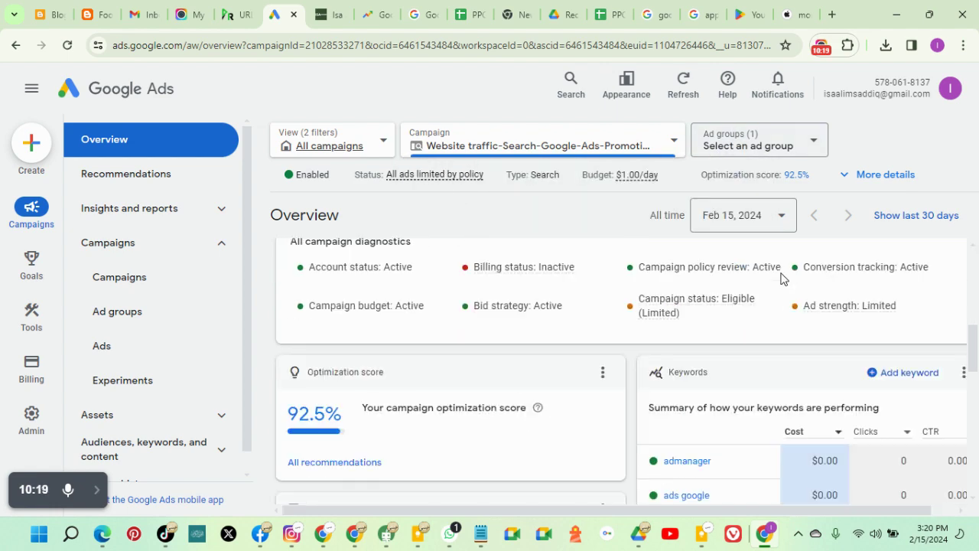
scroll(582, 271, up, 3)
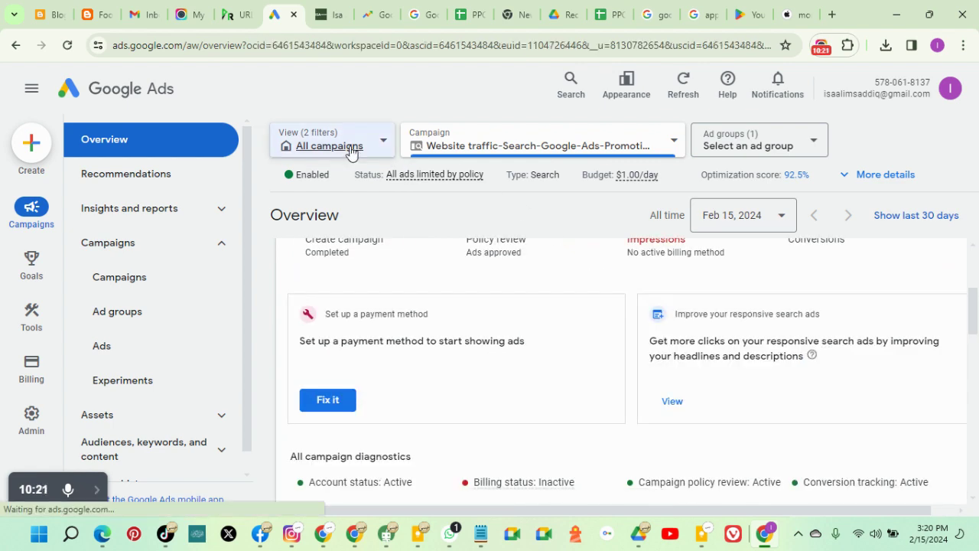
Show the overview for all campaigns and look for the new app promotion campaign among the selectable campaigns and in the performance summary.
click(350, 150)
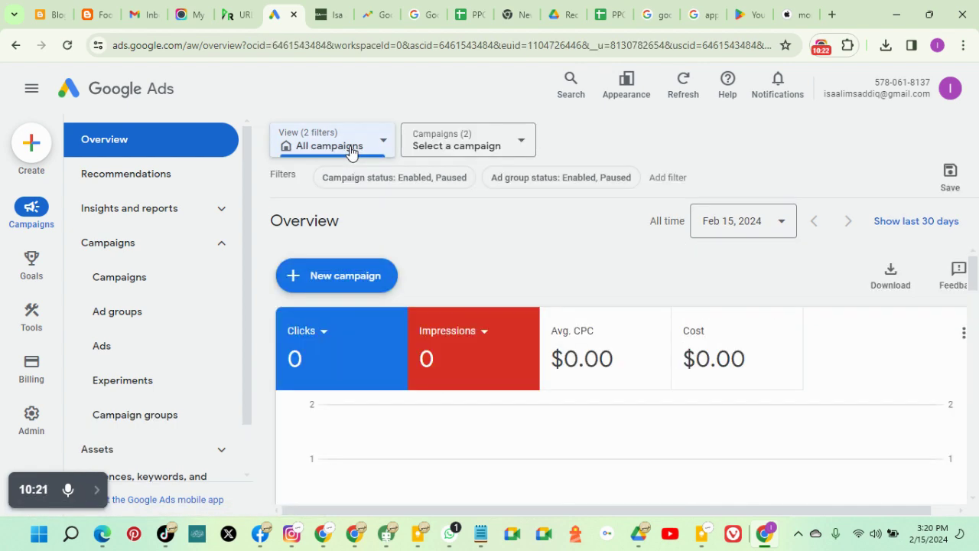
click(450, 147)
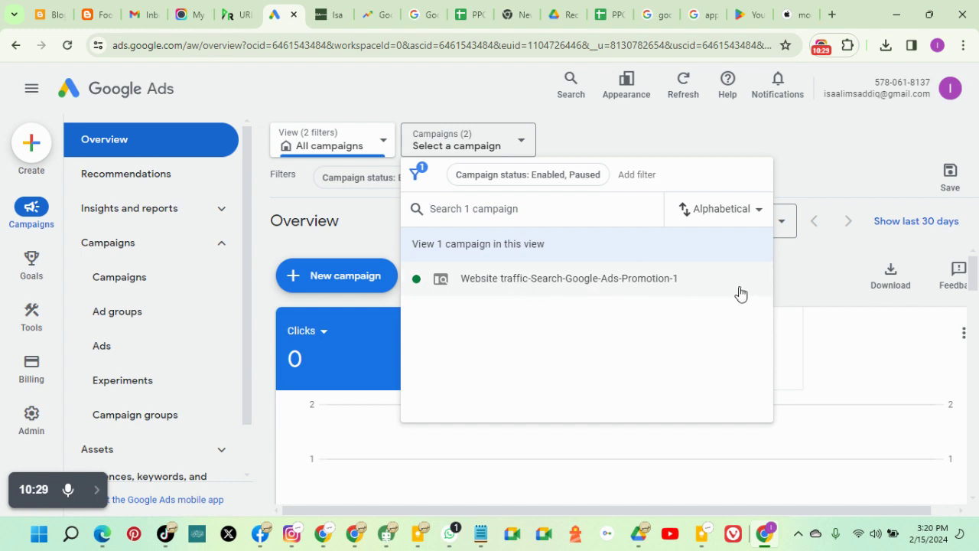
click(799, 278)
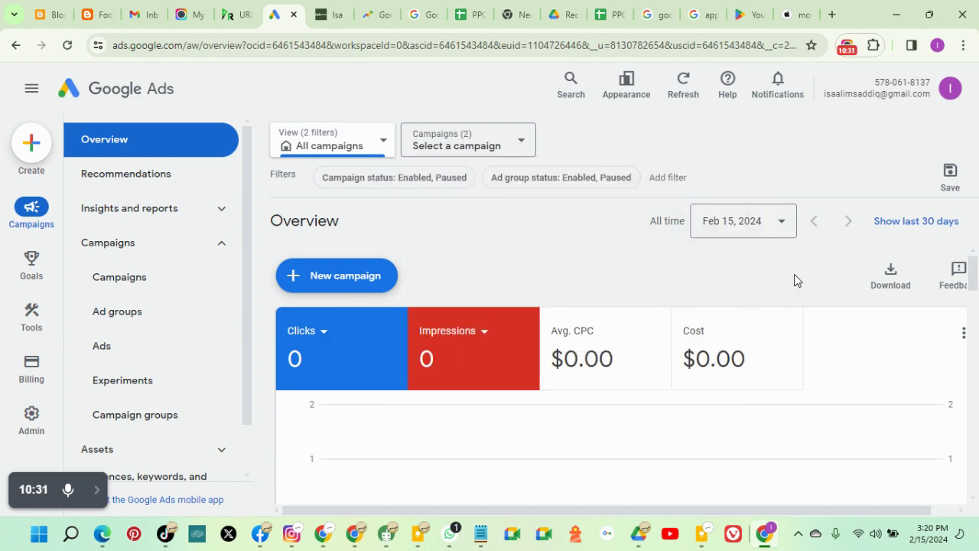
scroll(597, 317, down, 6)
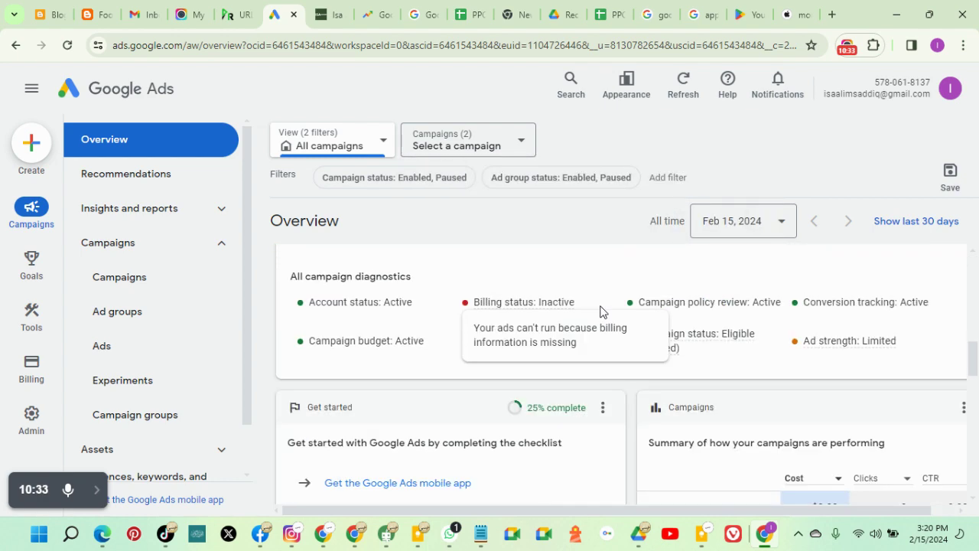
scroll(700, 351, down, 3)
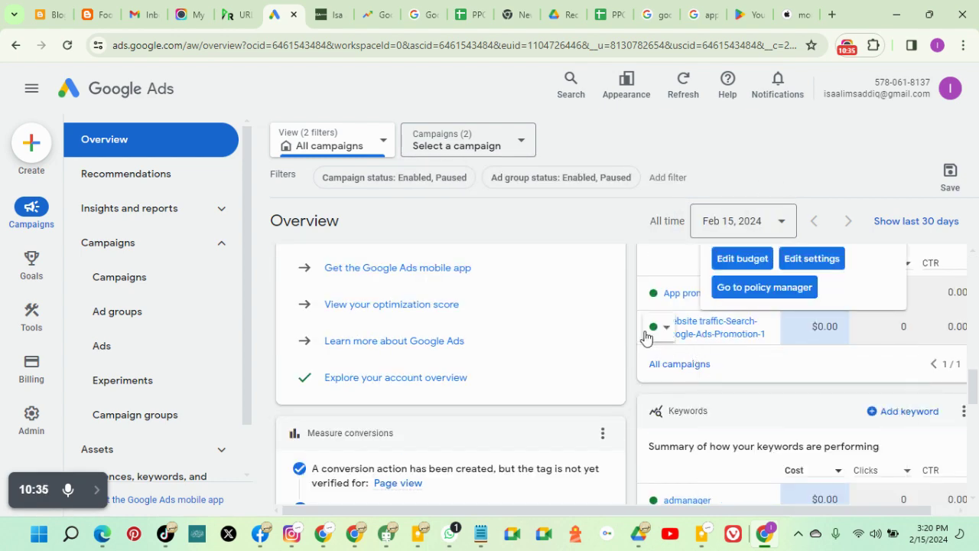